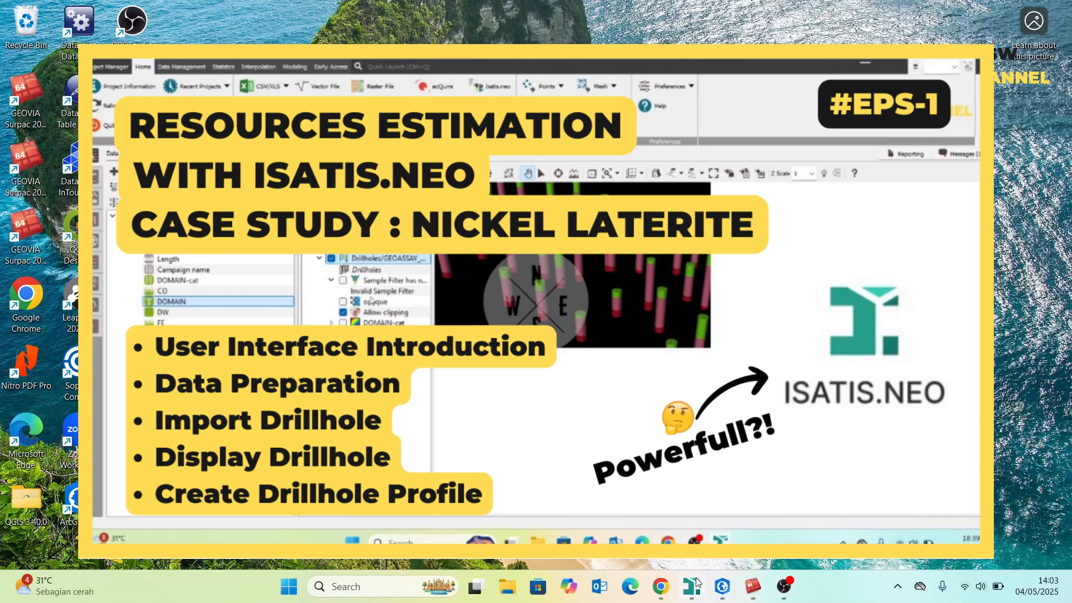
Switch to Isatis.neo Mining and look over its Statistics and Data Management commands.
click(696, 588)
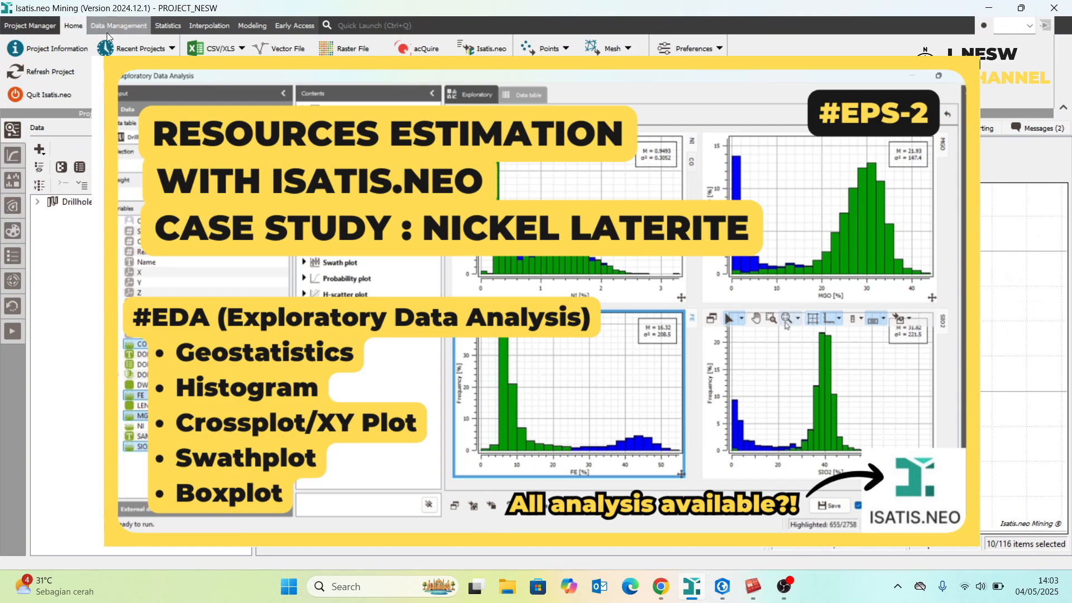
click(167, 25)
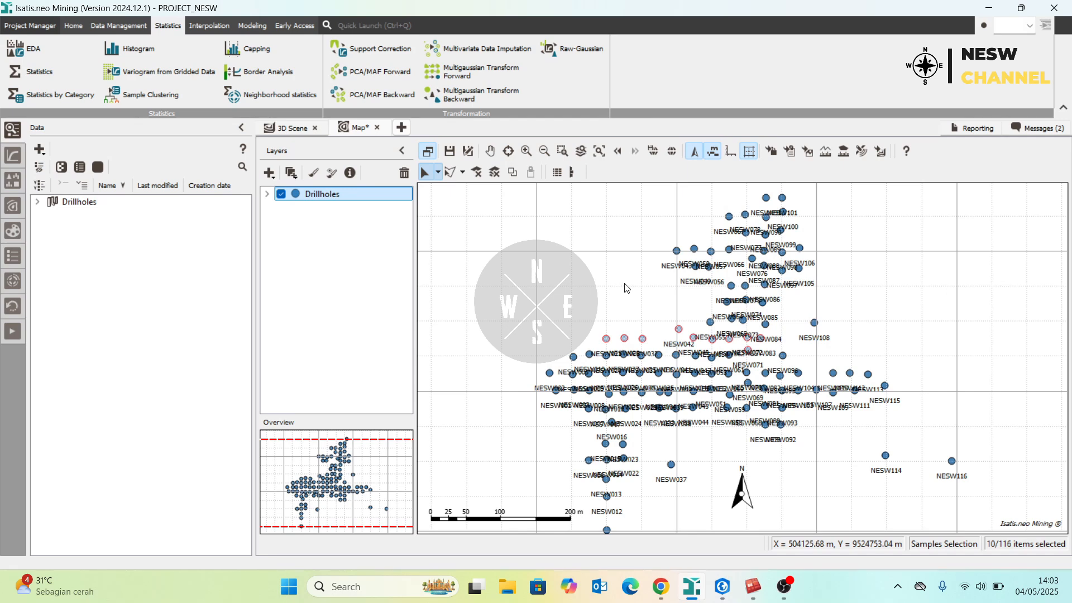
click(117, 25)
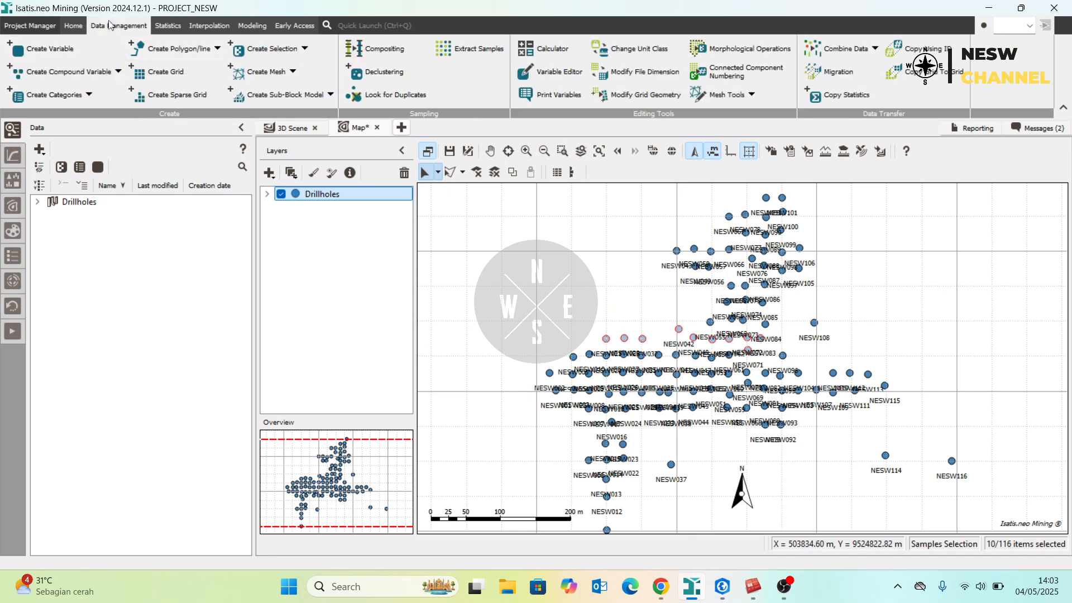
click(168, 26)
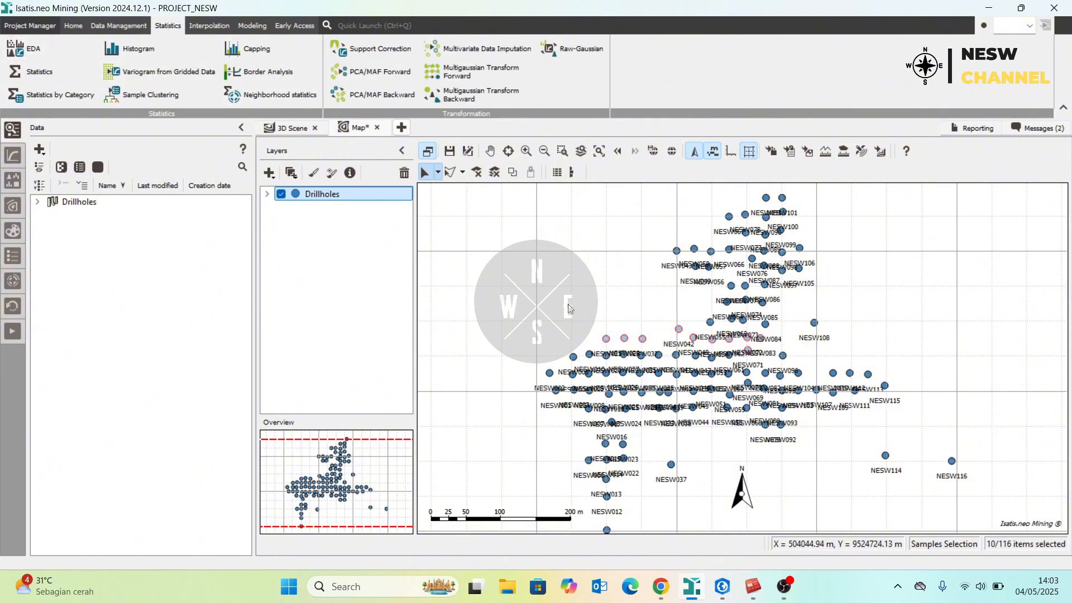
Select a small group of drillholes on the map, then only NESW116, and examine the drillhole layout.
drag(561, 302, 621, 371)
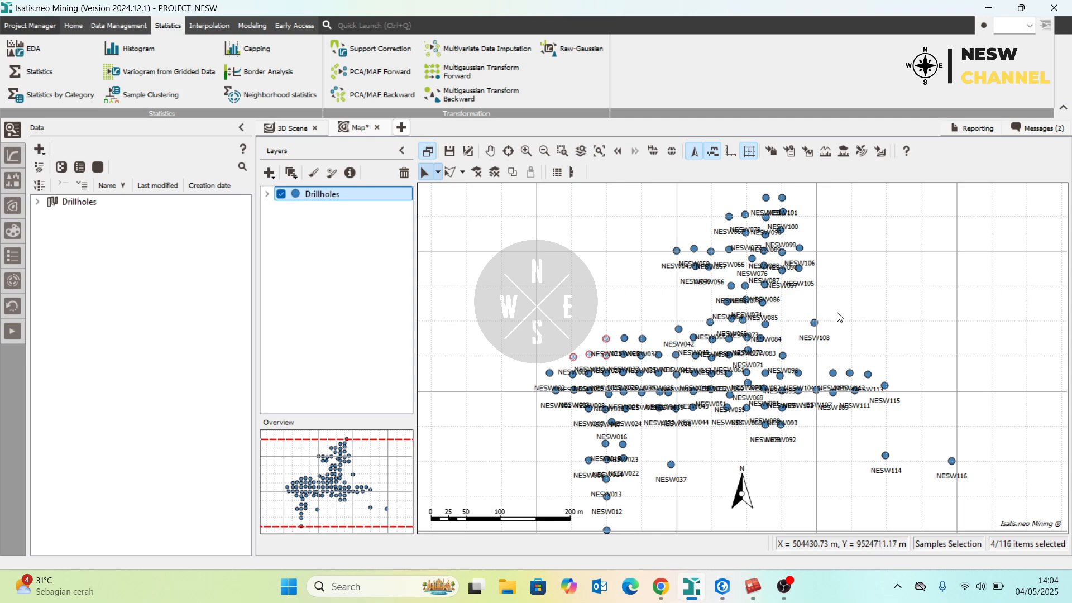
drag(938, 426, 995, 503)
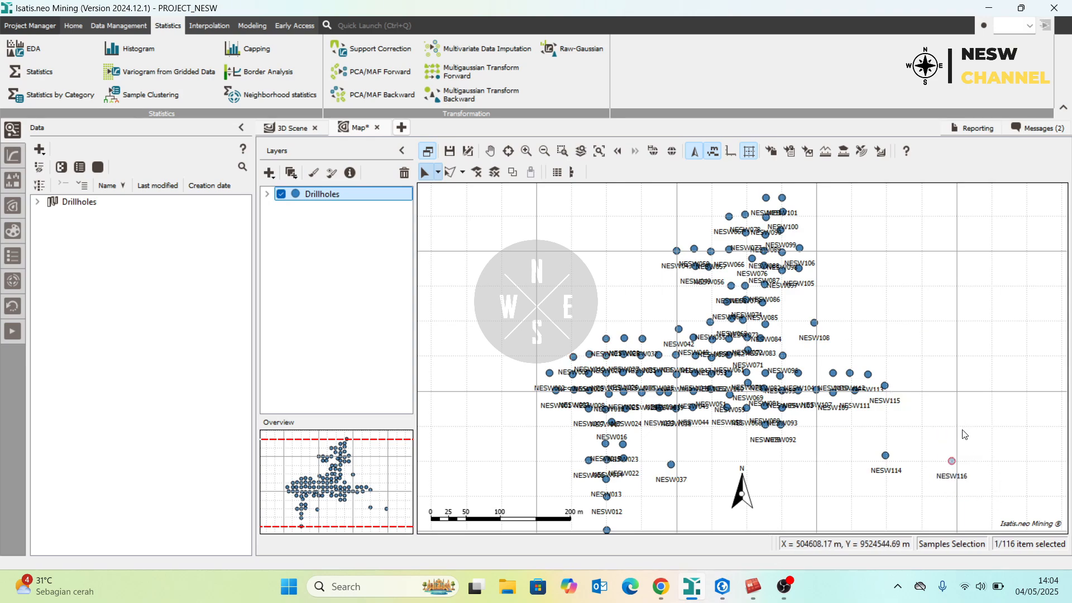
scroll(949, 404, down, 2)
scroll(926, 395, up, 3)
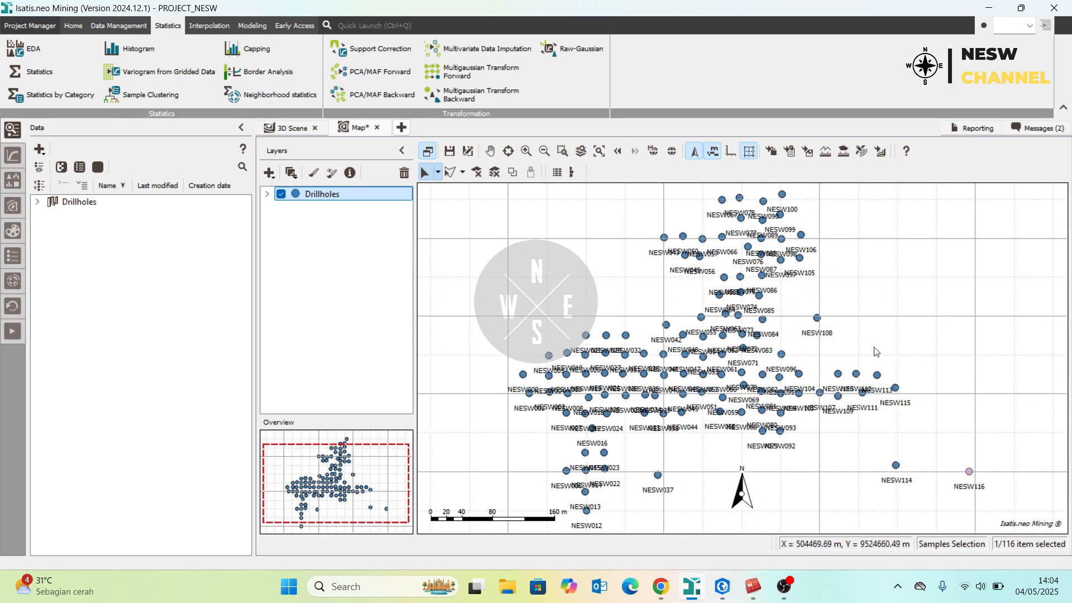
scroll(872, 330, down, 1)
scroll(869, 328, up, 1)
scroll(697, 355, up, 1)
scroll(692, 335, down, 3)
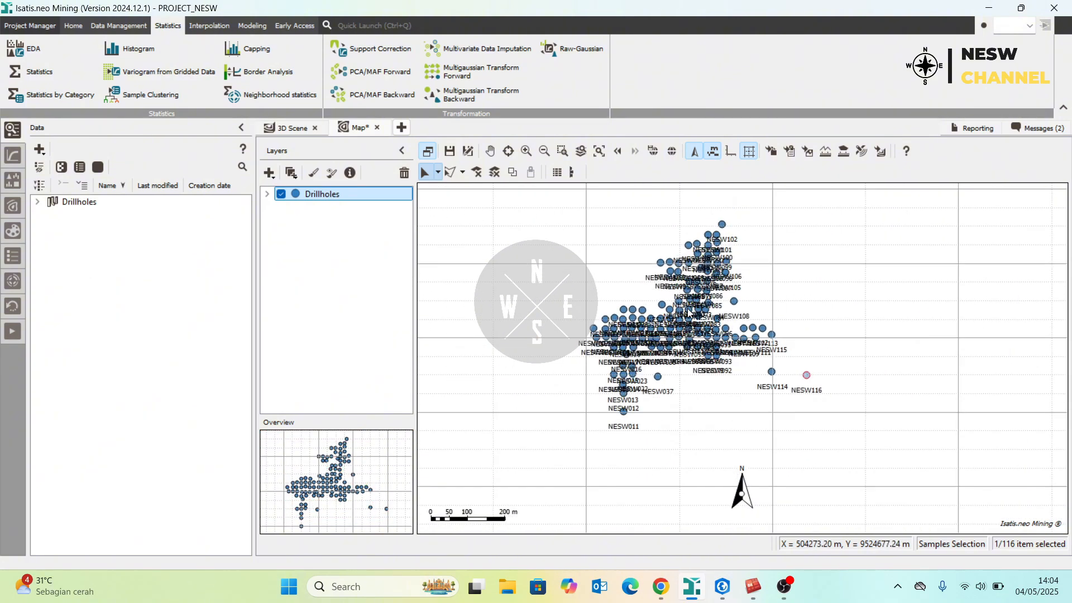
scroll(691, 313, up, 2)
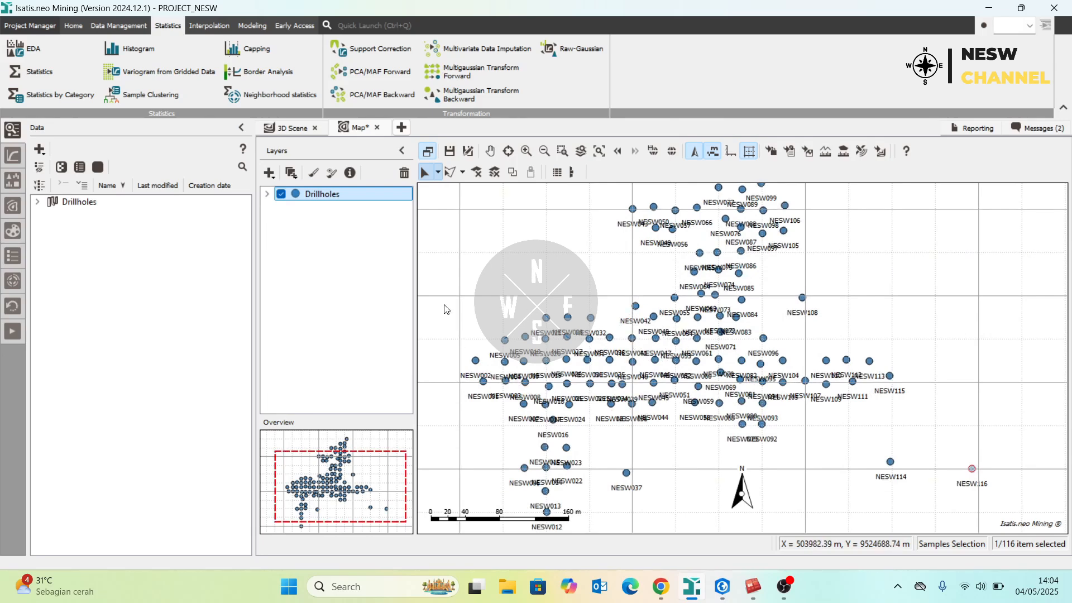
Expand the Drillholes dataset in the project data and bring up the data management commands.
click(38, 201)
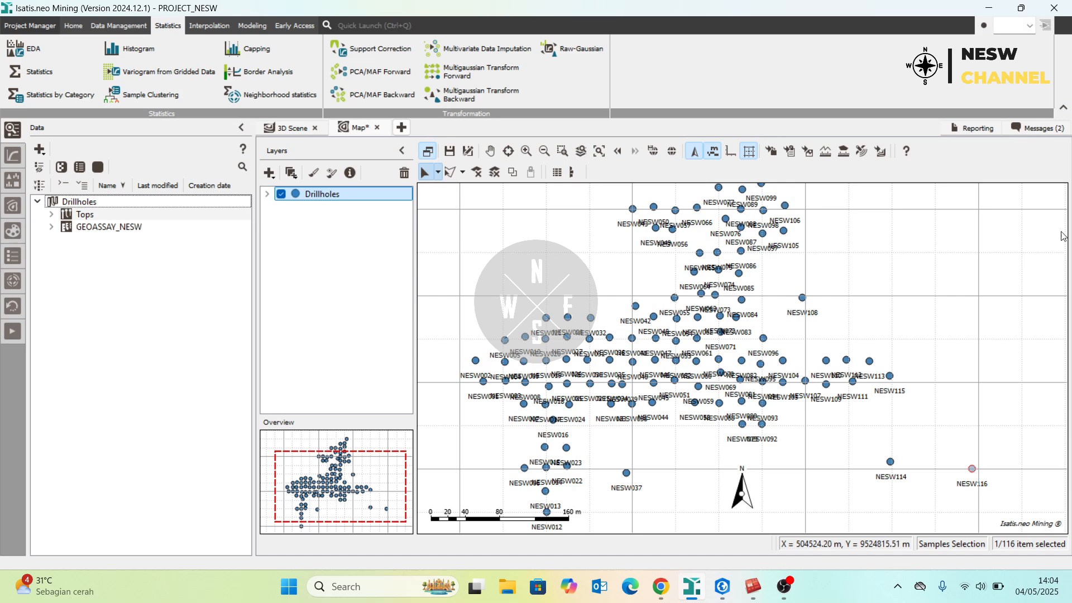
click(985, 10)
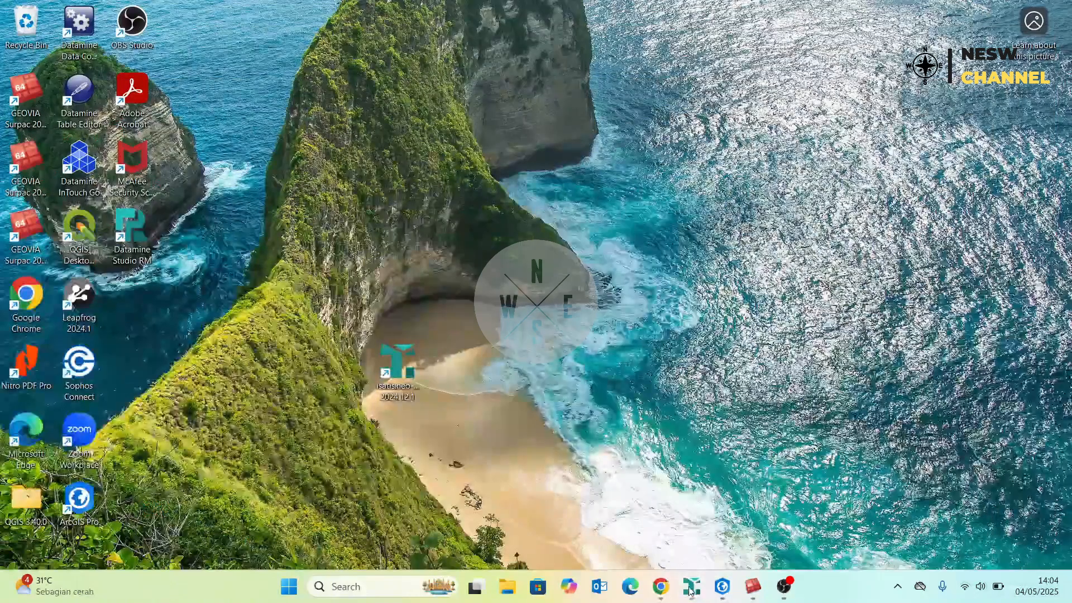
click(691, 590)
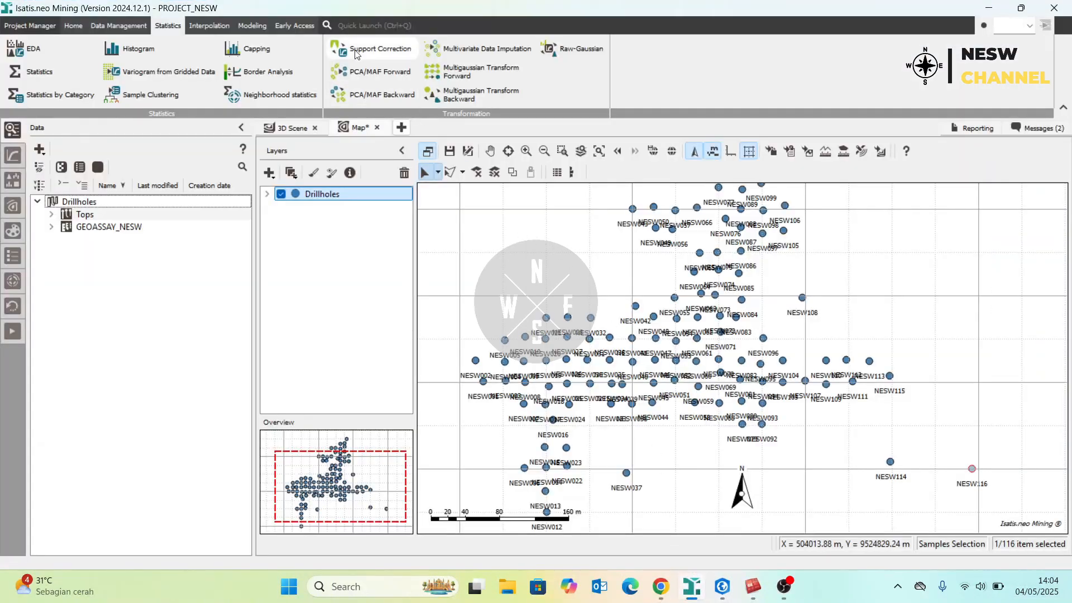
click(118, 26)
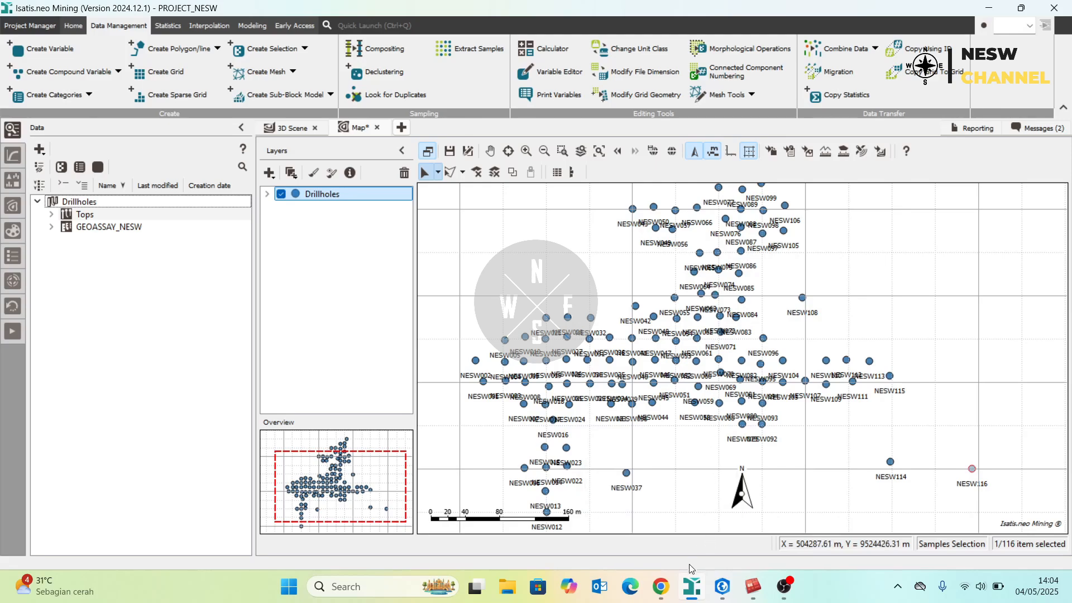
Switch to Chrome and examine Seequent's definition of implicit modelling, highlighting its key phrases through "geological data".
click(661, 586)
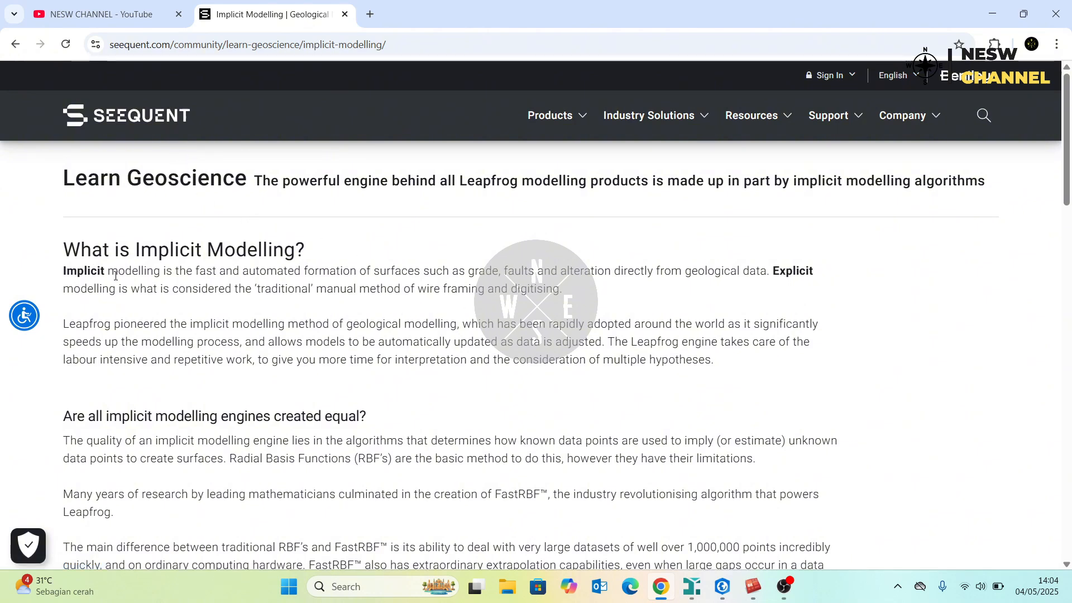
drag(102, 268, 180, 271)
click(233, 272)
drag(294, 273, 317, 273)
click(314, 271)
double_click(307, 271)
drag(374, 271, 614, 274)
click(455, 268)
click(649, 272)
drag(681, 276, 771, 274)
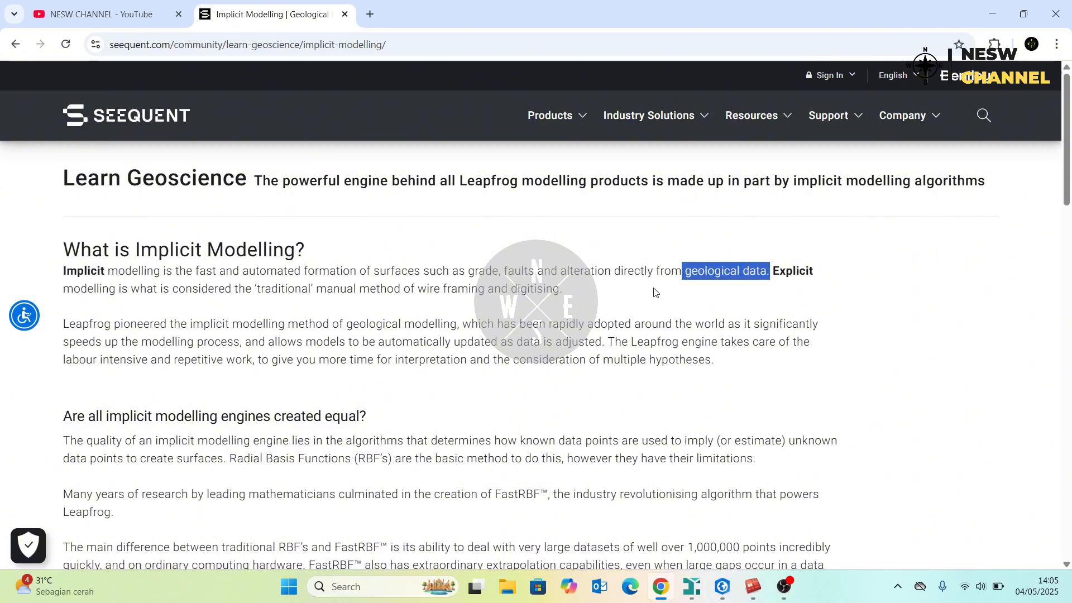
Examine the definition of explicit modelling, highlighting "wire framing and digitising", and revisit the "What is Implicit Modelling?" heading.
click(782, 272)
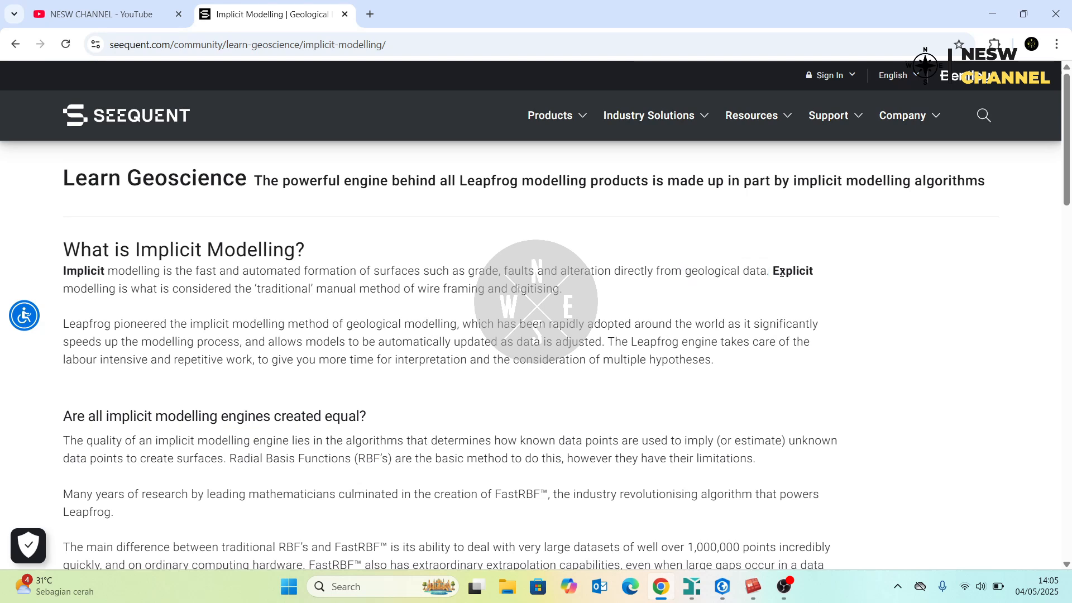
drag(131, 291, 306, 290)
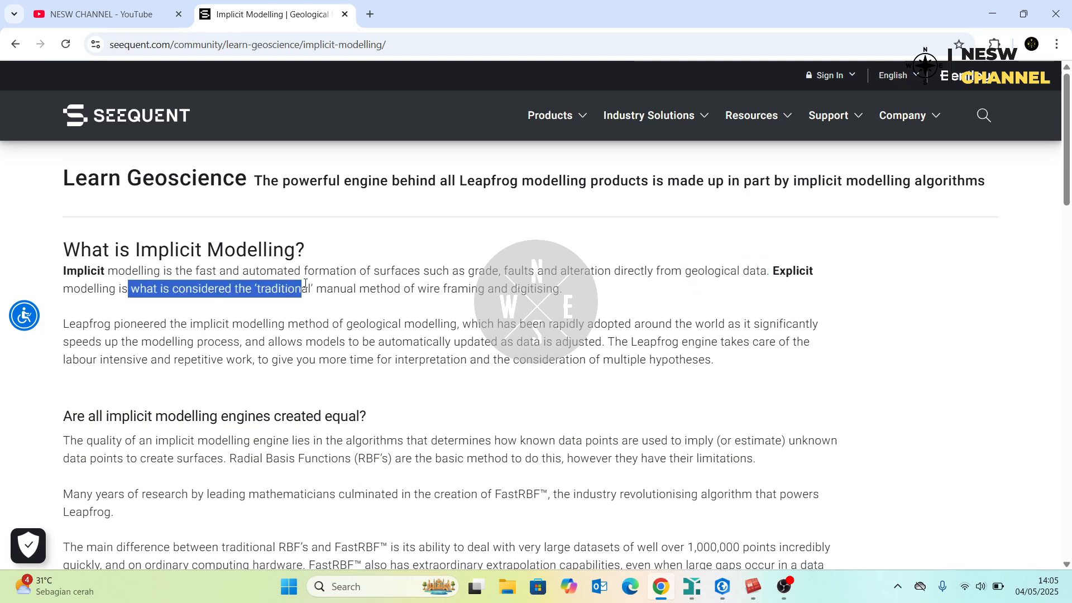
click(406, 295)
drag(395, 290, 563, 295)
drag(775, 272, 100, 288)
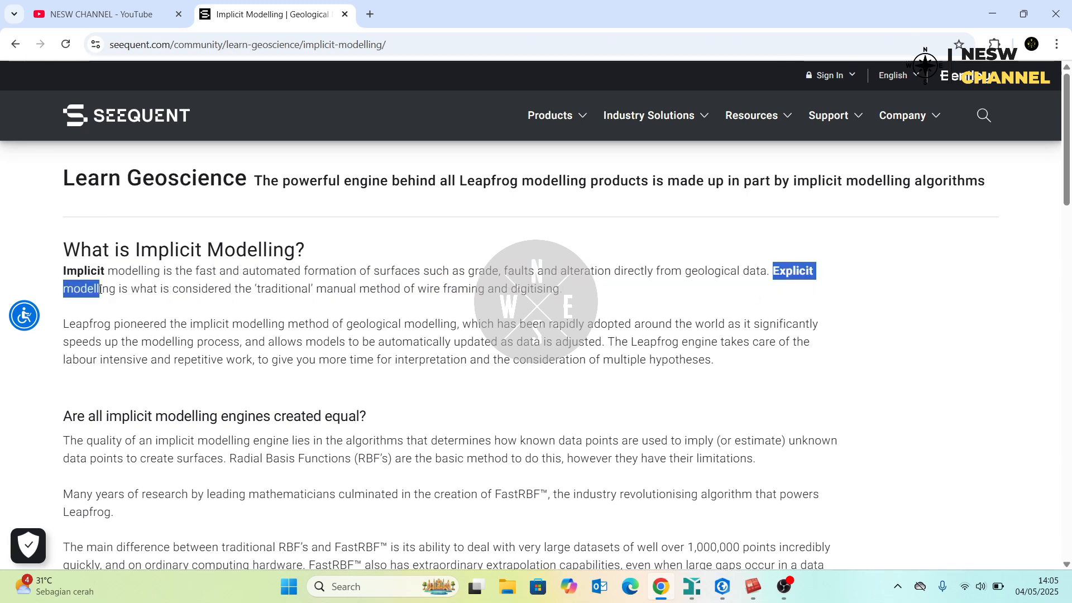
click(98, 267)
drag(82, 251, 311, 270)
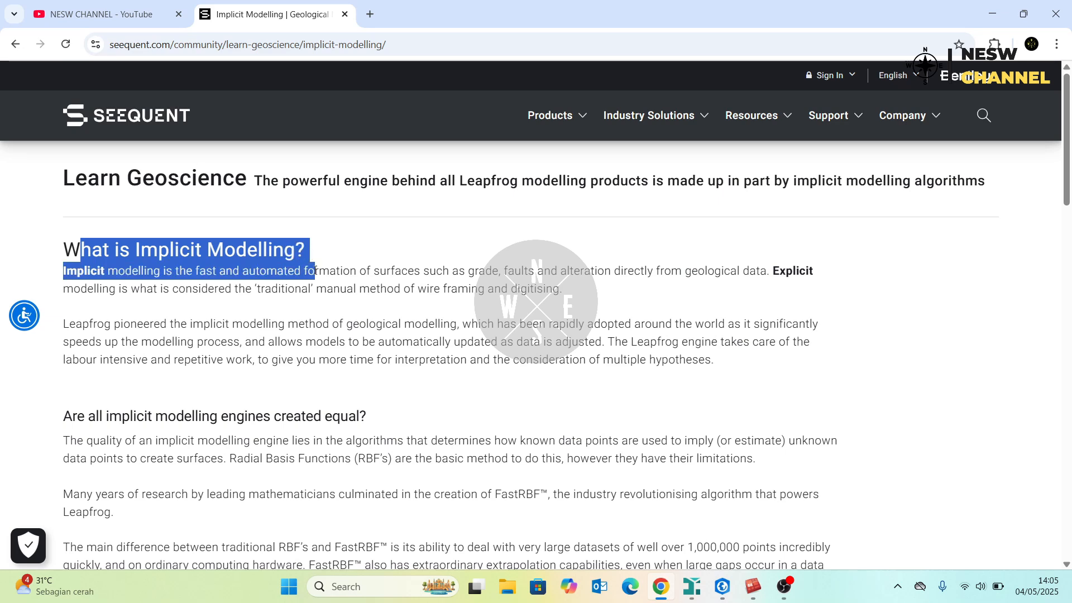
click(231, 267)
scroll(232, 266, down, 3)
scroll(232, 267, up, 3)
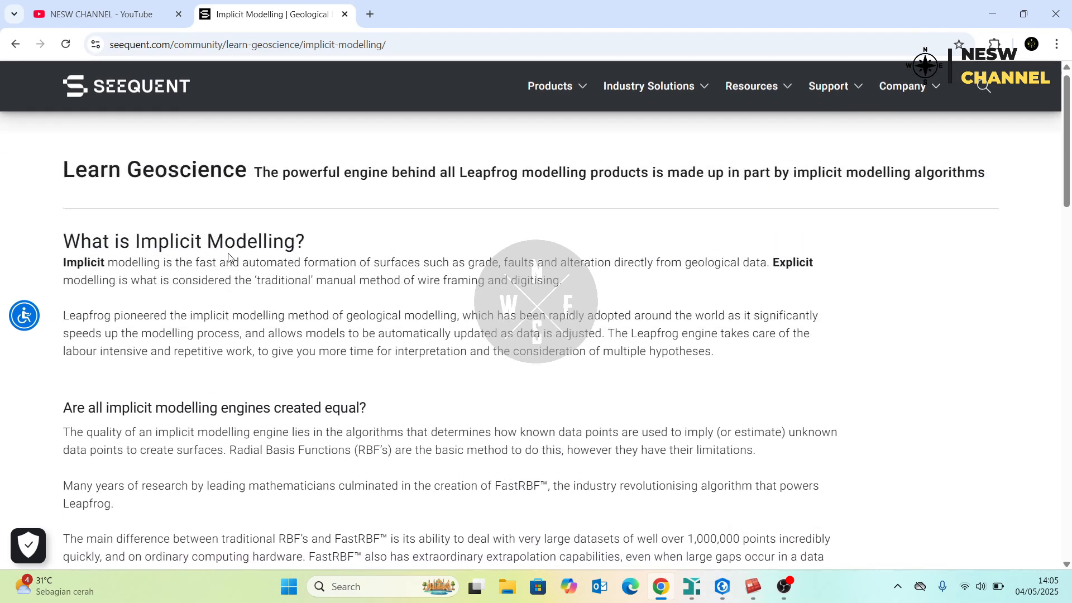
Read the section comparing implicit modelling engines, highlighting the phrases on algorithms, Radial Basis Functions and unknown data points.
scroll(263, 209, down, 3)
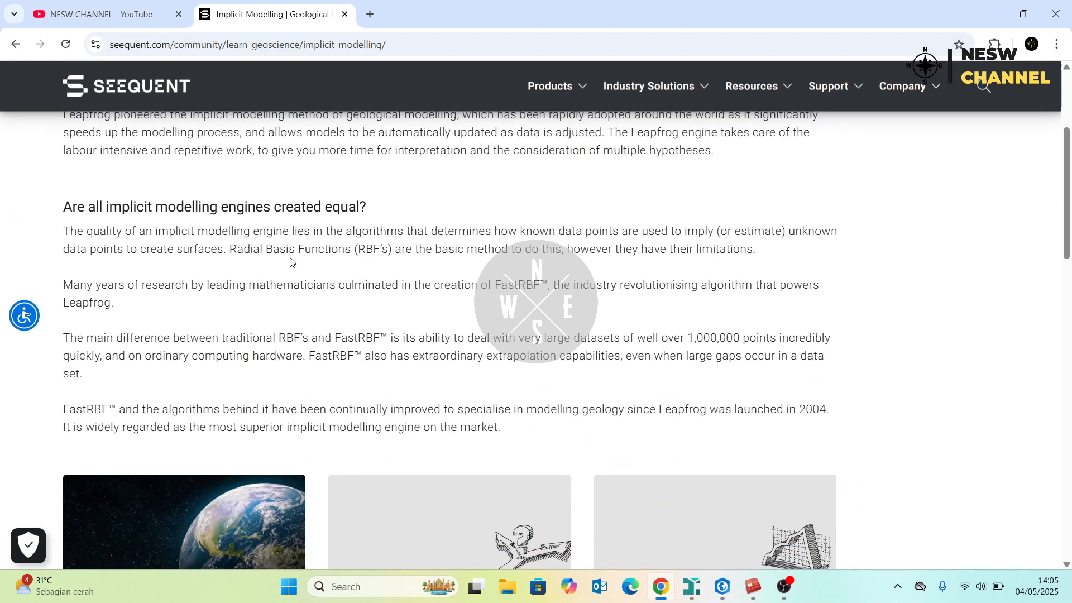
scroll(280, 244, up, 2)
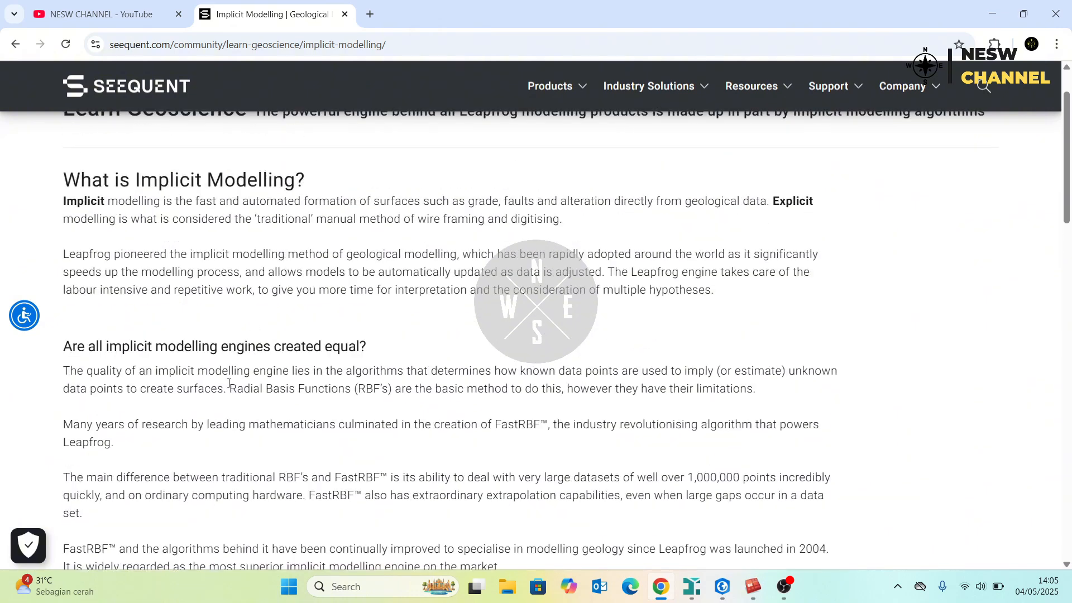
drag(221, 374, 317, 377)
click(279, 386)
drag(237, 387, 375, 386)
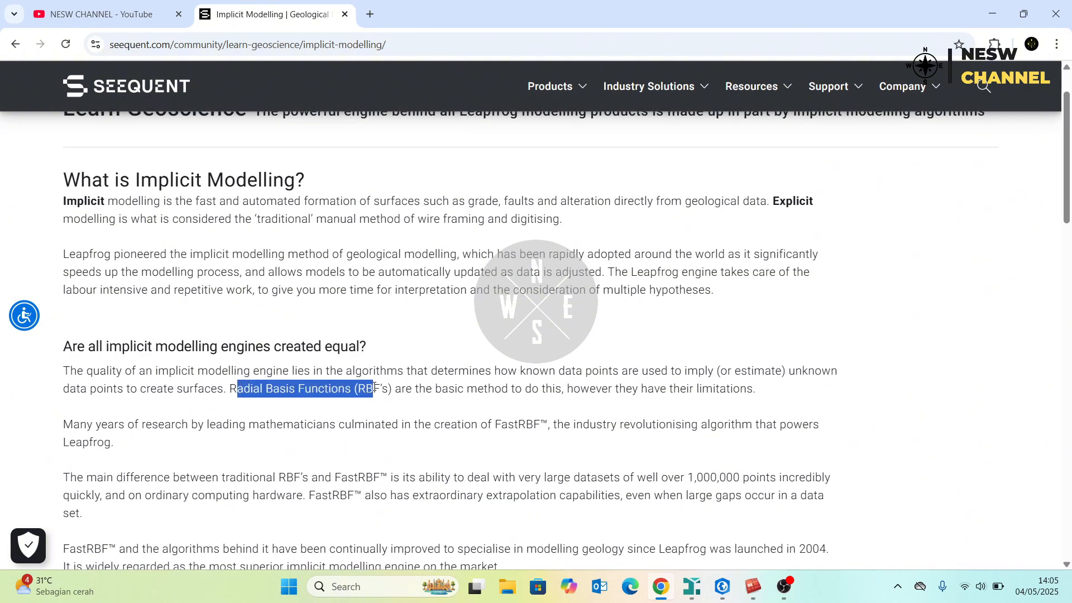
click(613, 374)
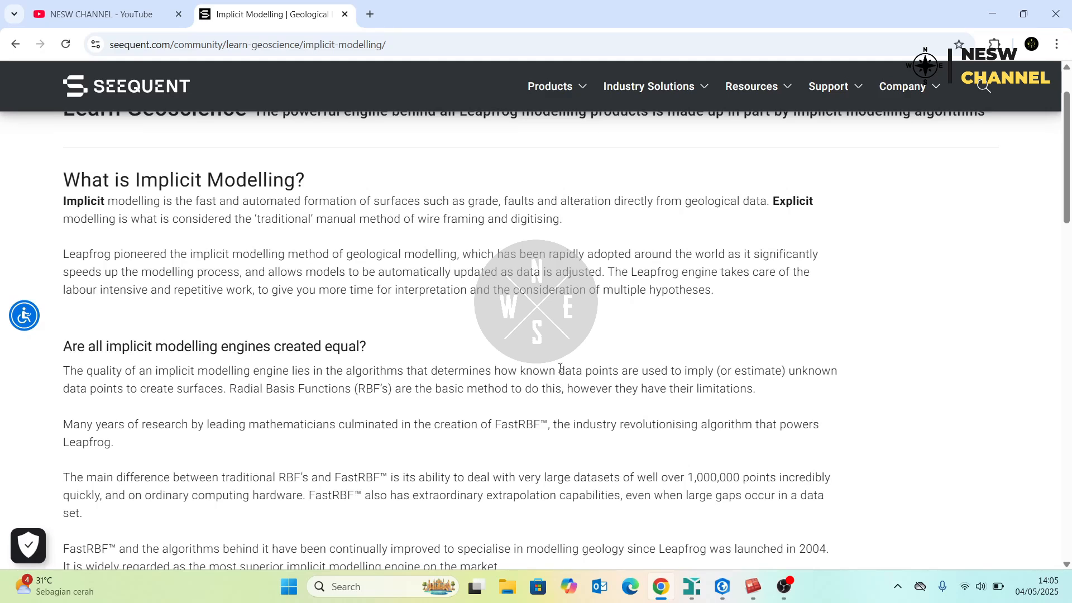
drag(339, 370, 452, 371)
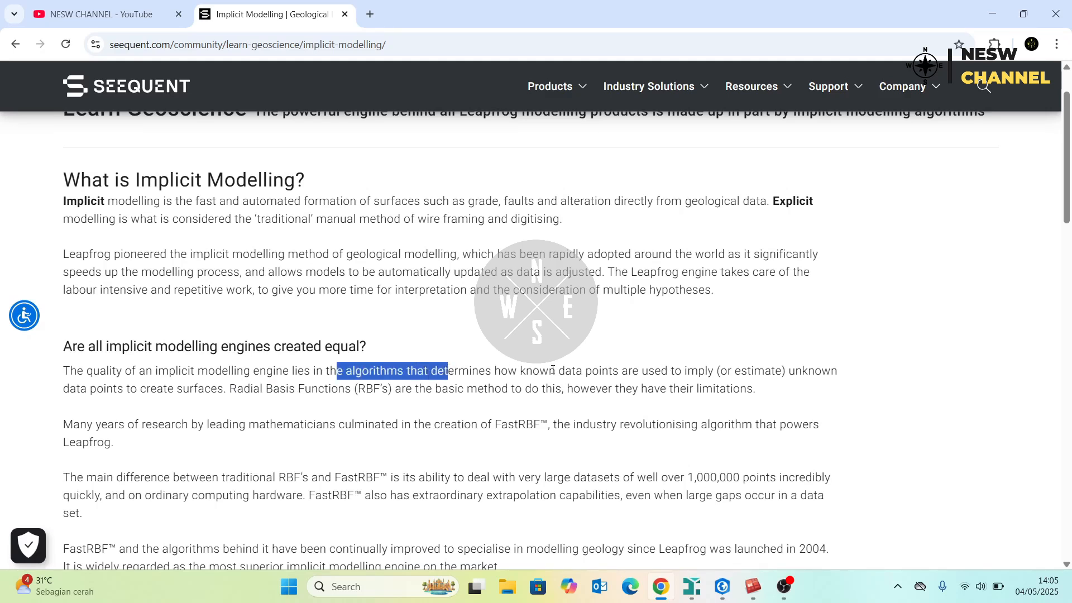
click(756, 366)
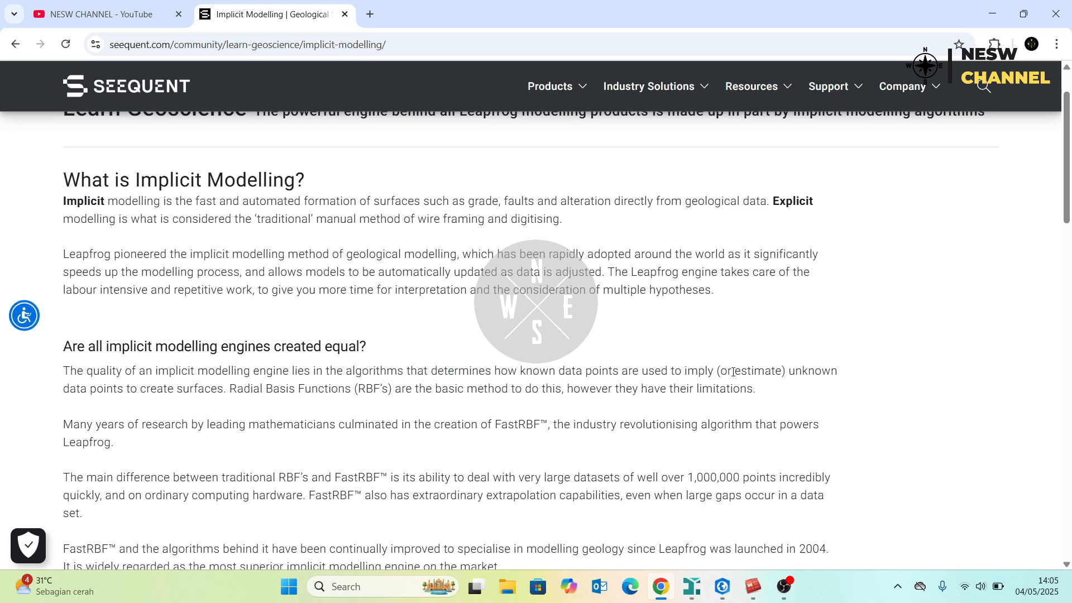
scroll(781, 374, down, 1)
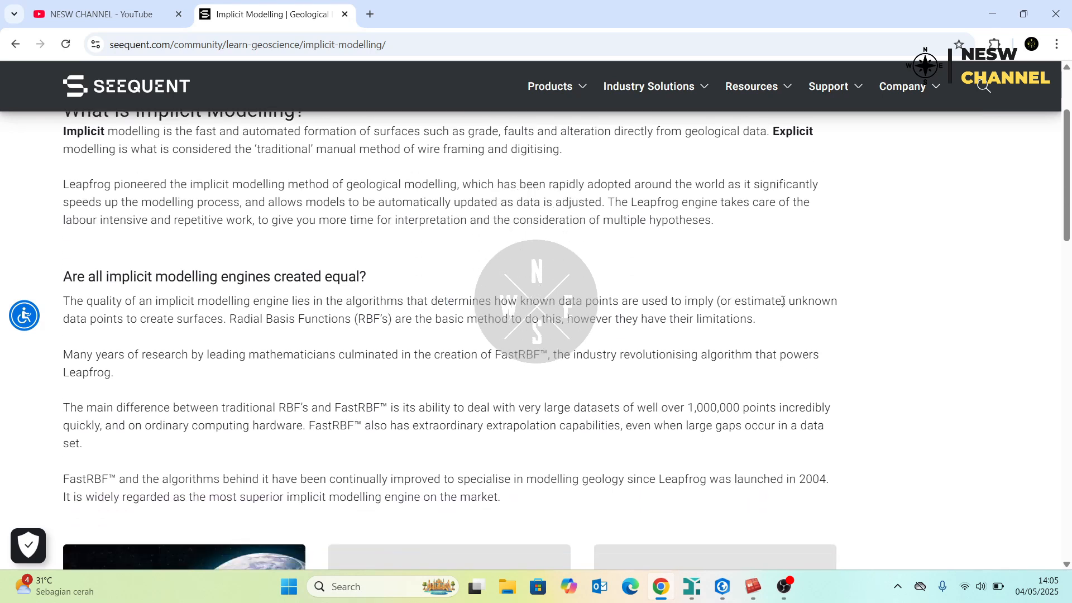
drag(787, 296, 220, 319)
click(235, 319)
Compare the implicit and explicit modelling definitions, highlighting the phrases on automated formation and on wire framing and digitising.
scroll(235, 319, up, 2)
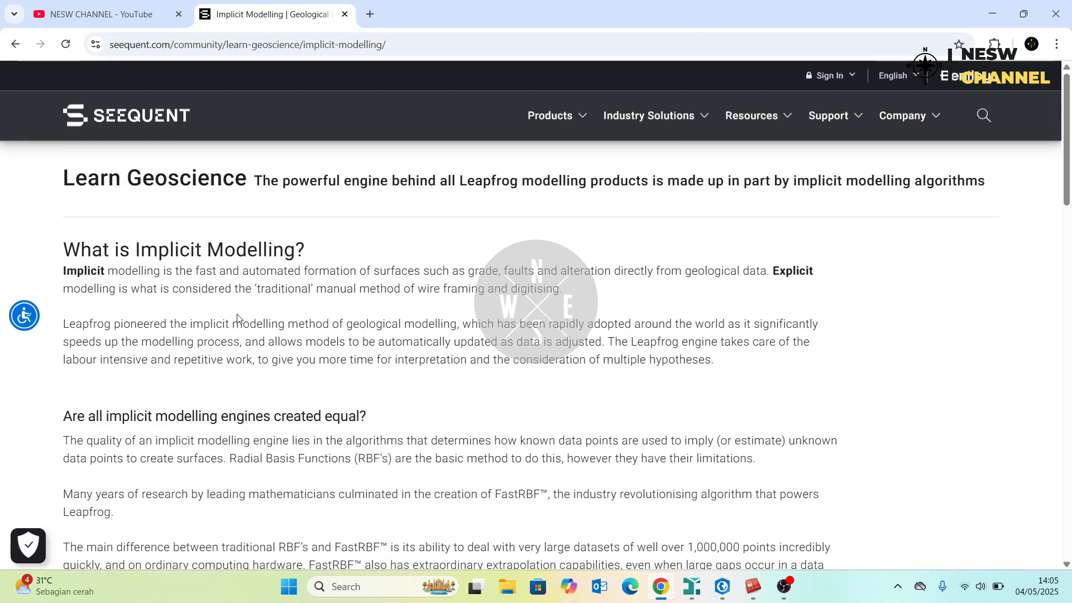
scroll(238, 317, down, 3)
scroll(240, 316, up, 3)
drag(212, 272, 330, 272)
drag(401, 289, 575, 300)
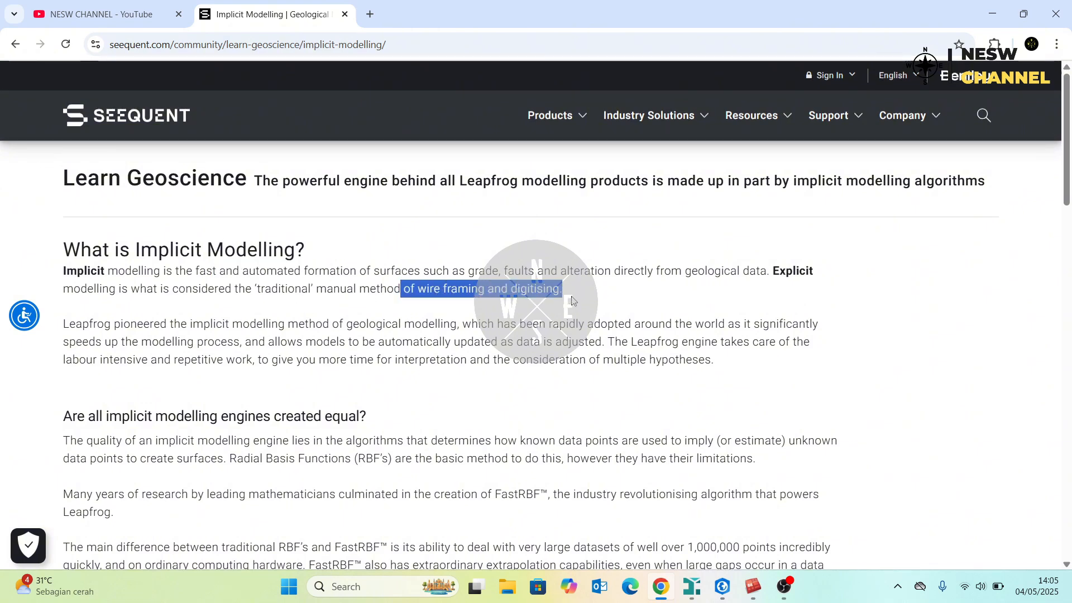
click(139, 268)
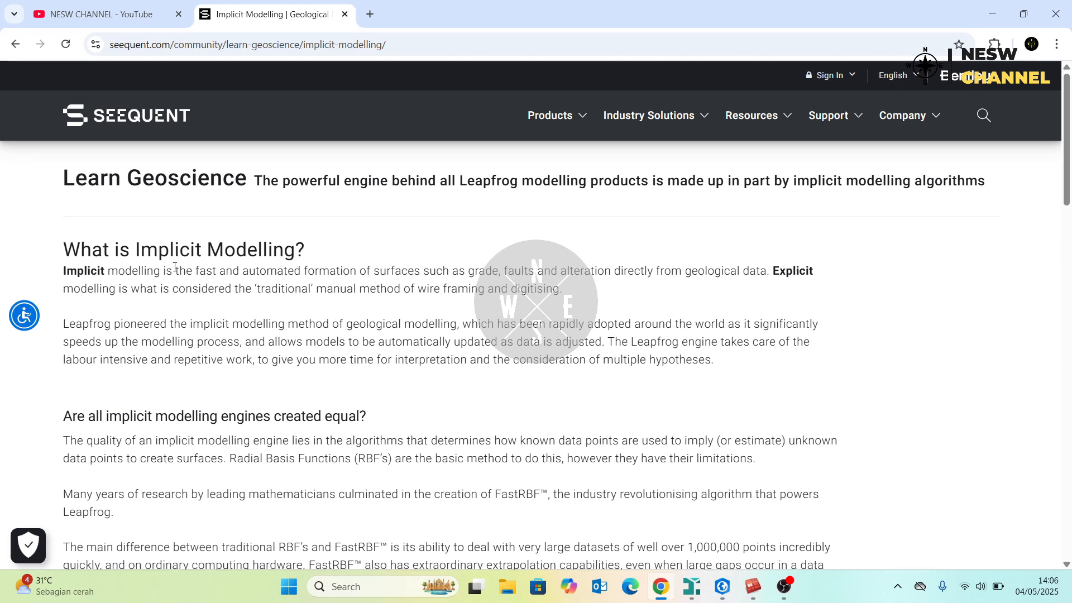
scroll(159, 274, down, 1)
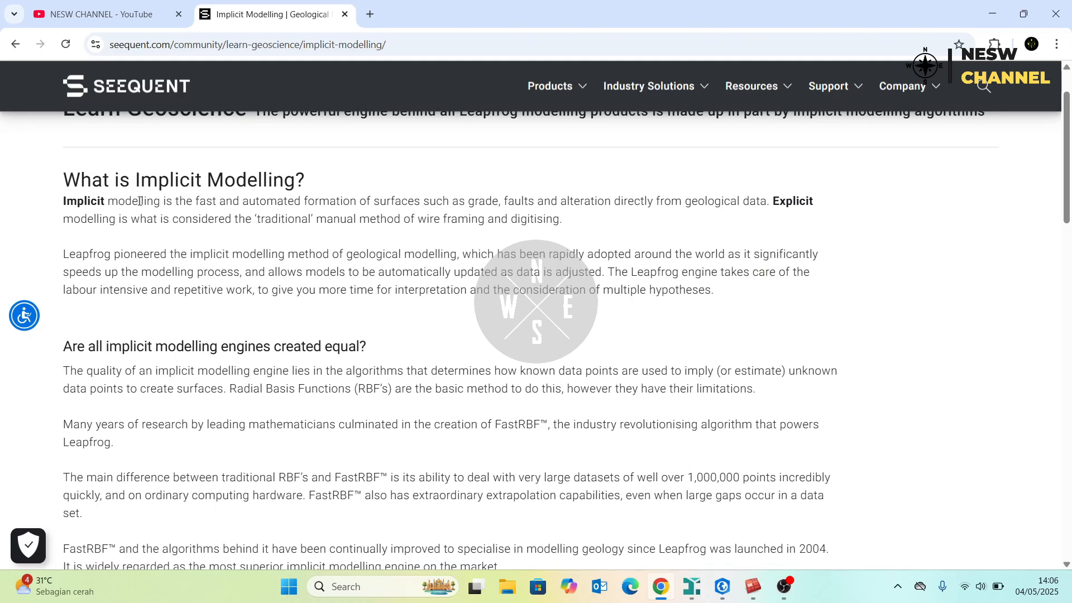
scroll(139, 202, up, 1)
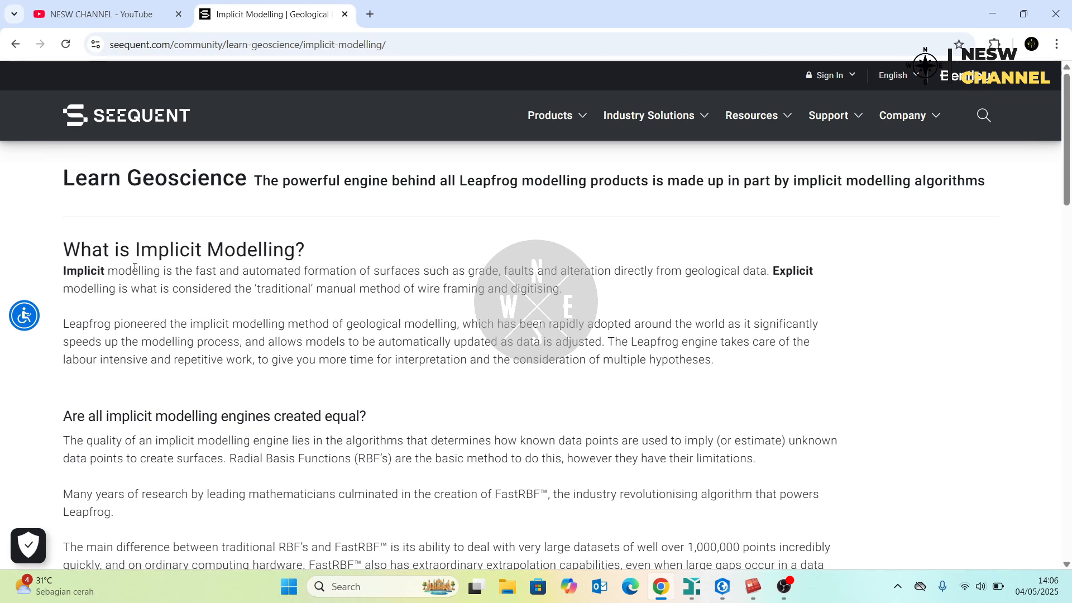
Browse the NESW CHANNEL videos on YouTube for the Surpac nickel laterite tutorials, including Part 4 on the block model.
click(90, 13)
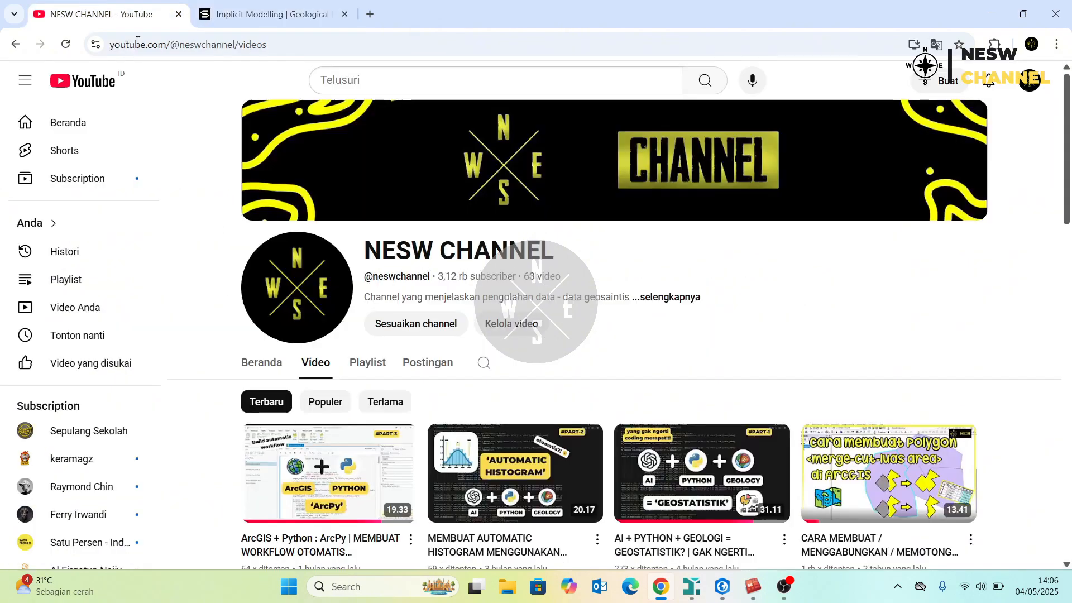
scroll(519, 368, down, 10)
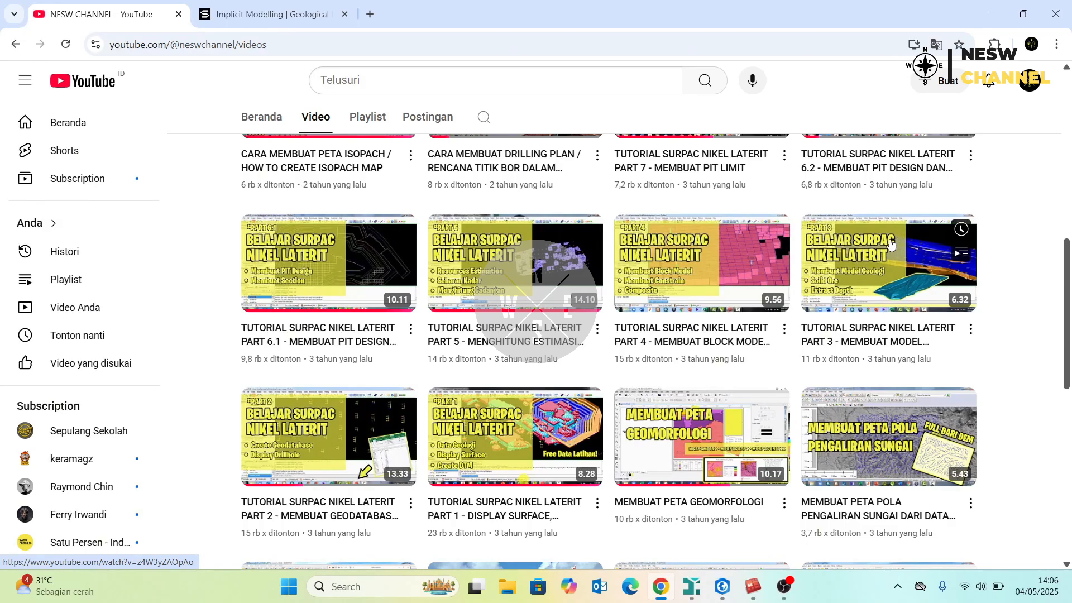
mouse_move(754, 294)
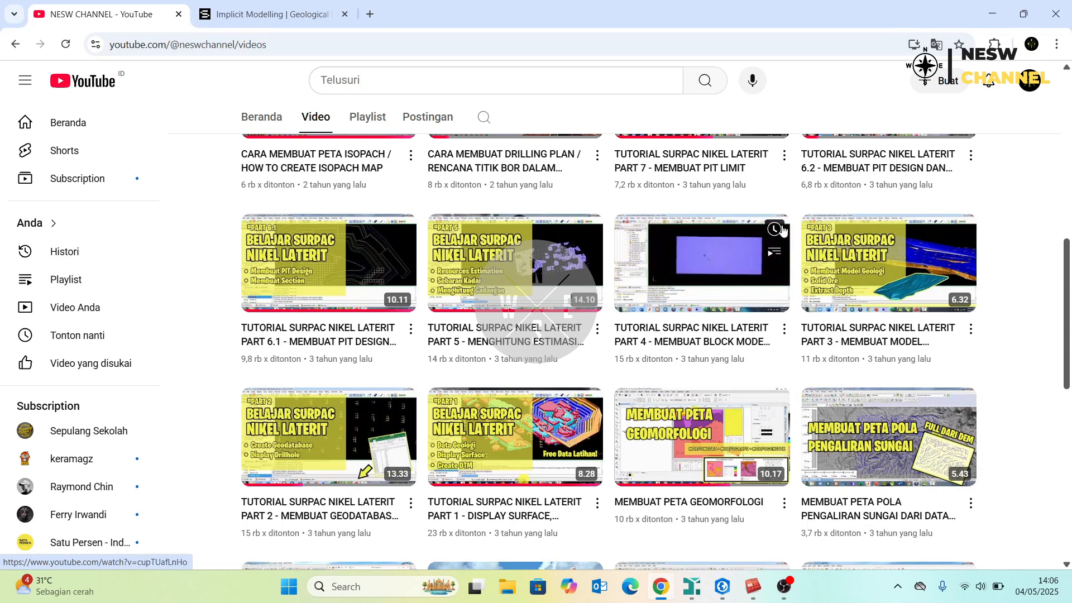
Return to the Implicit Modelling article and reread its definition, highlighting "fast and automated formation" and the words on geological data.
click(274, 15)
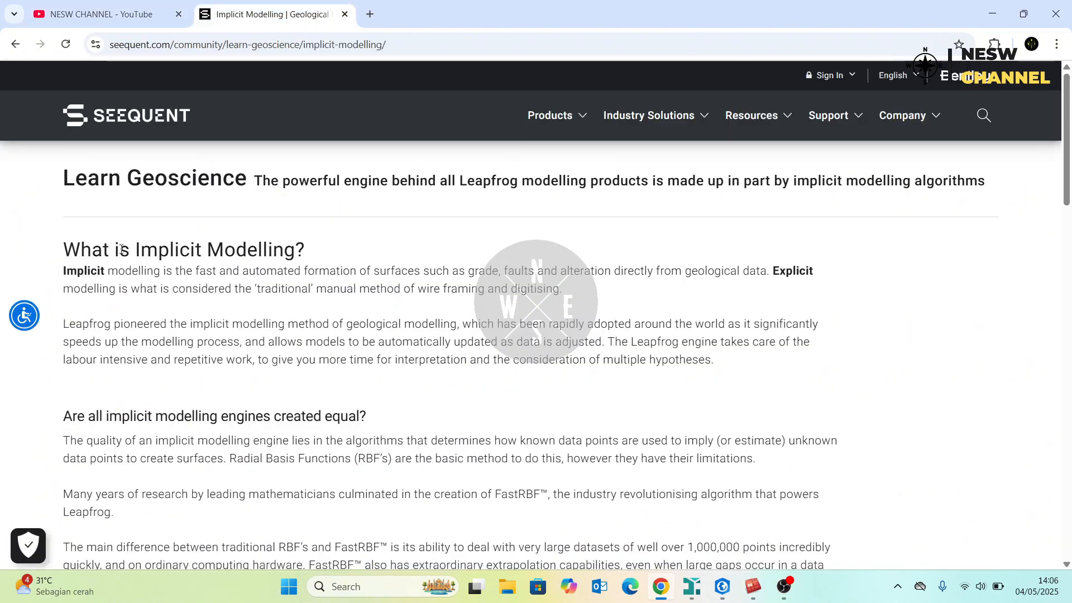
drag(122, 249, 324, 294)
click(240, 265)
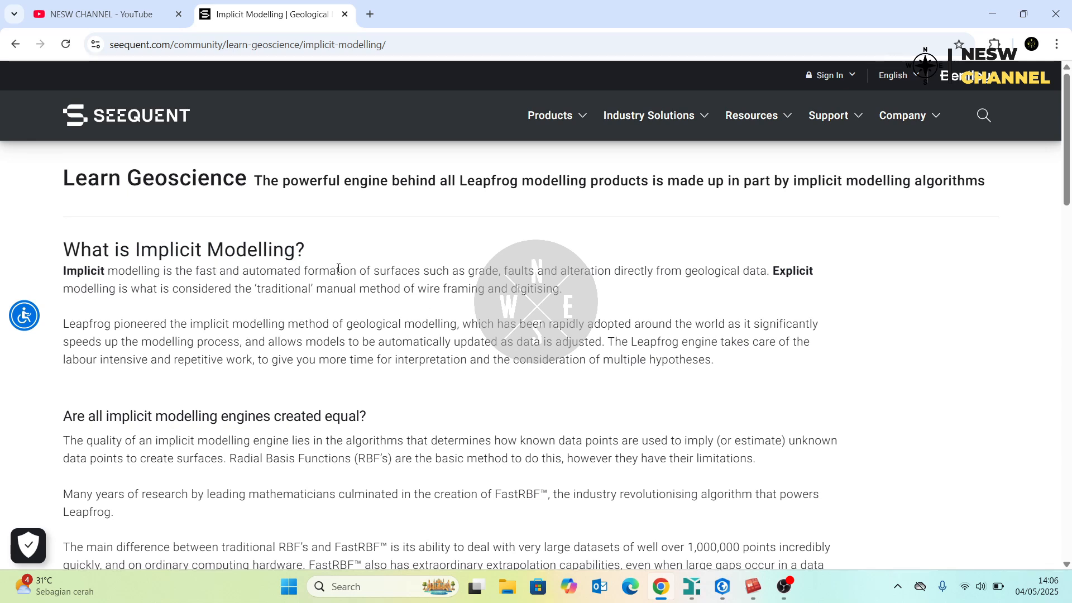
drag(338, 268, 423, 271)
click(224, 273)
drag(200, 272, 350, 272)
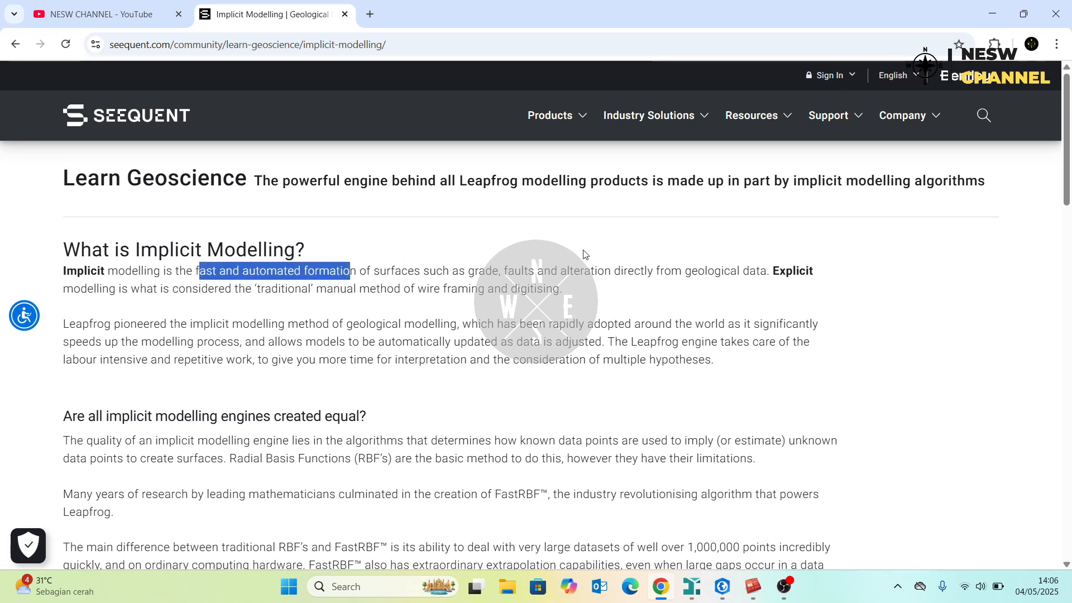
drag(656, 271, 782, 271)
click(731, 308)
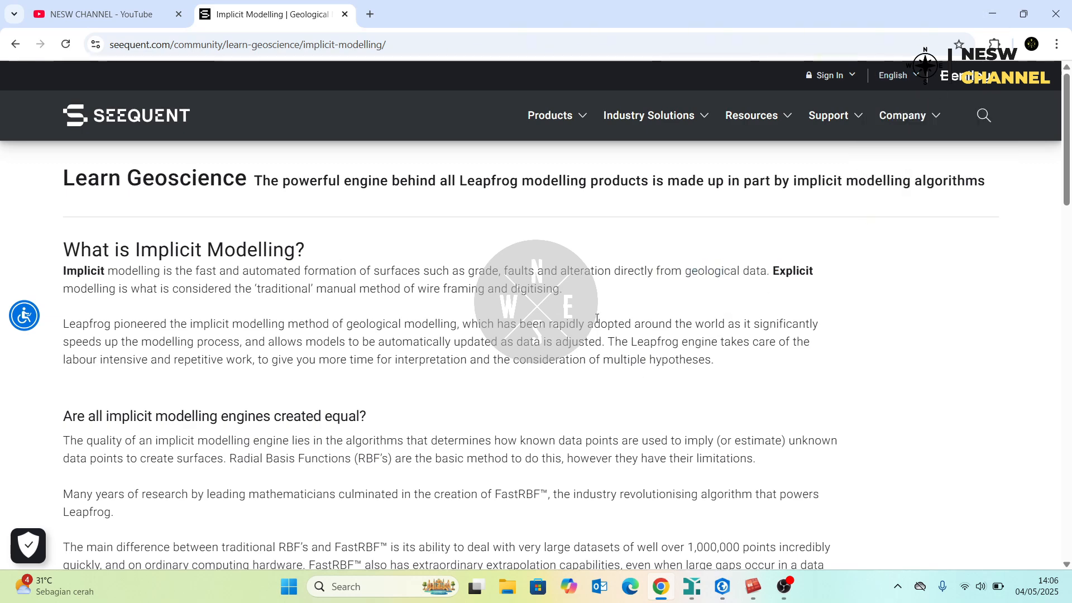
Switch to Isatis.neo and examine the layout of the Drillholes layer on the map, overall and close up.
click(992, 13)
scroll(748, 305, up, 5)
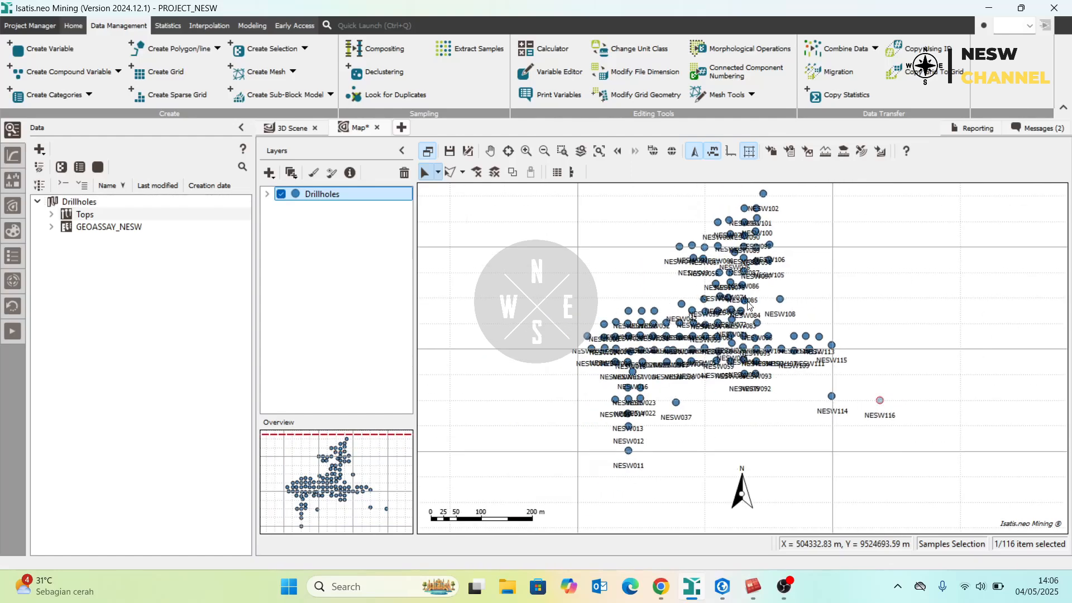
scroll(723, 252, down, 5)
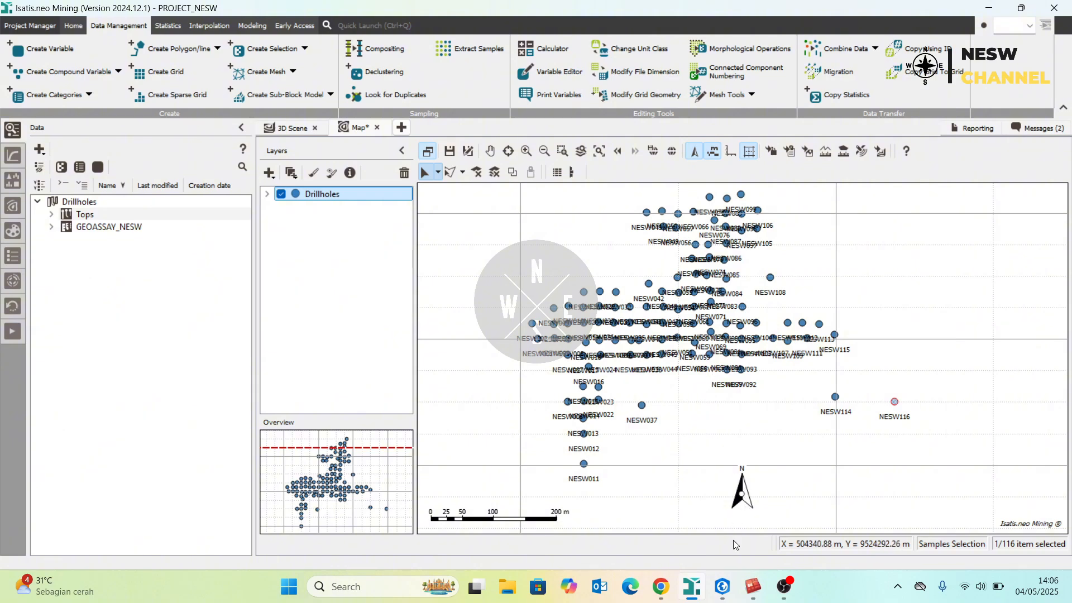
scroll(651, 273, up, 5)
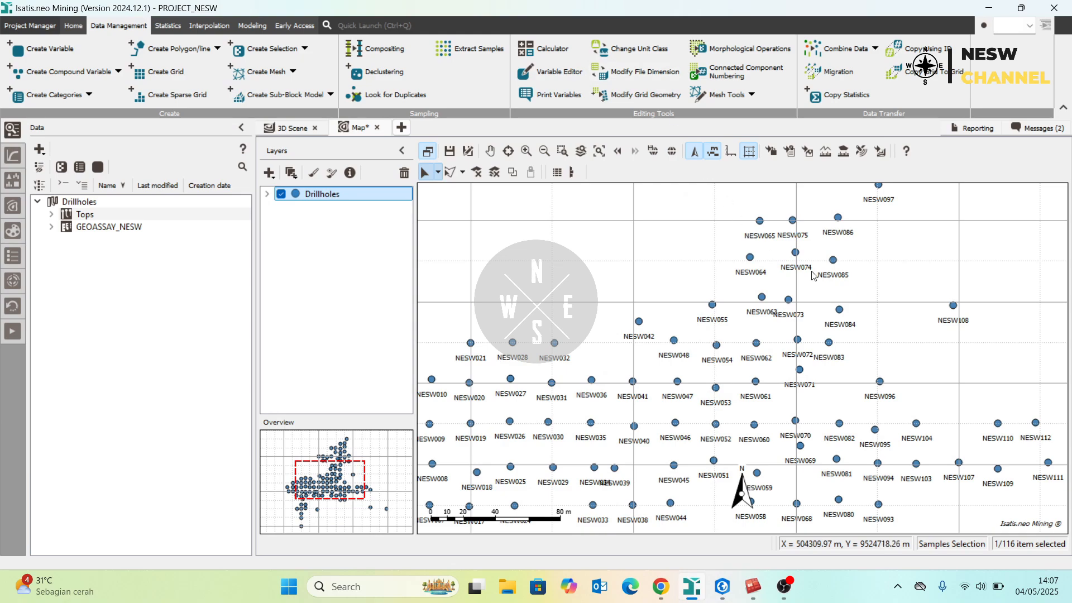
scroll(813, 276, down, 3)
scroll(813, 271, down, 2)
scroll(861, 239, up, 2)
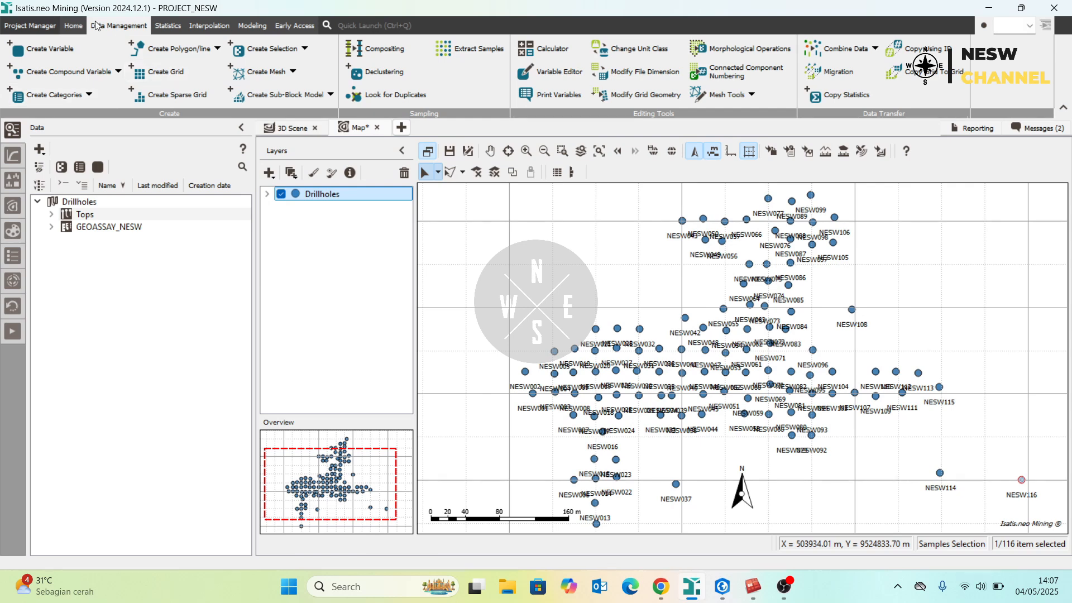
click(75, 28)
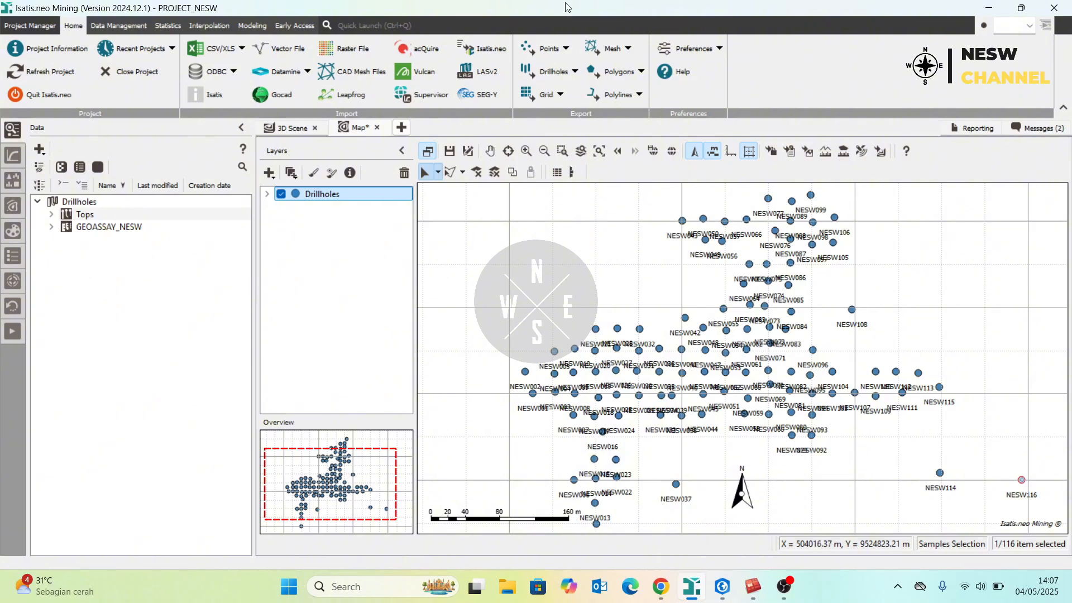
Open the public folder of PROJECT_NESW in File Explorer and select the COLLAR_NESW and GEOASSAY_NESW workbooks.
key(F12)
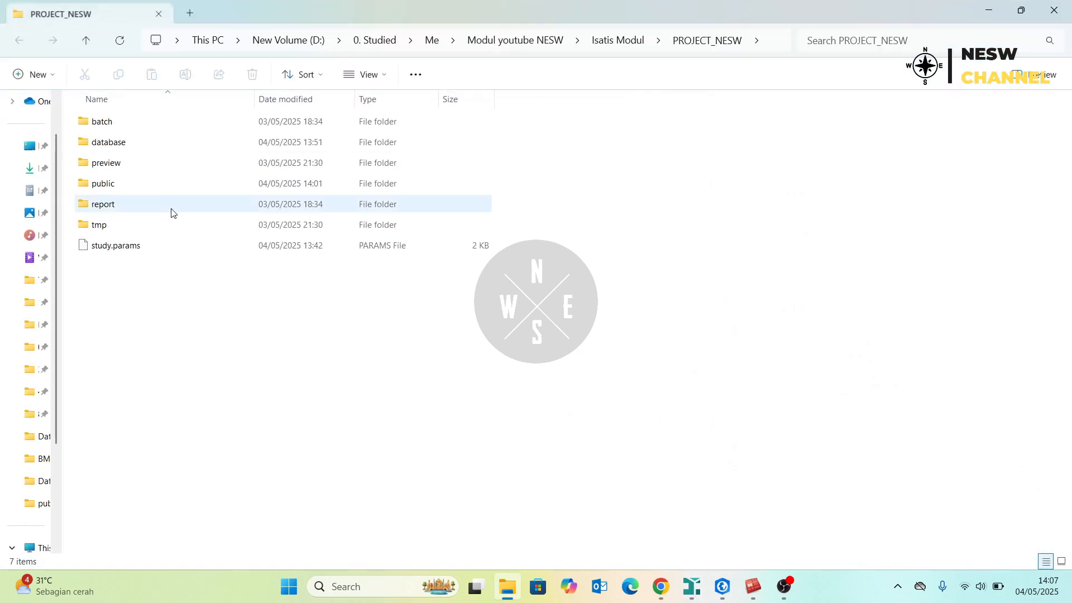
click(132, 162)
click(124, 183)
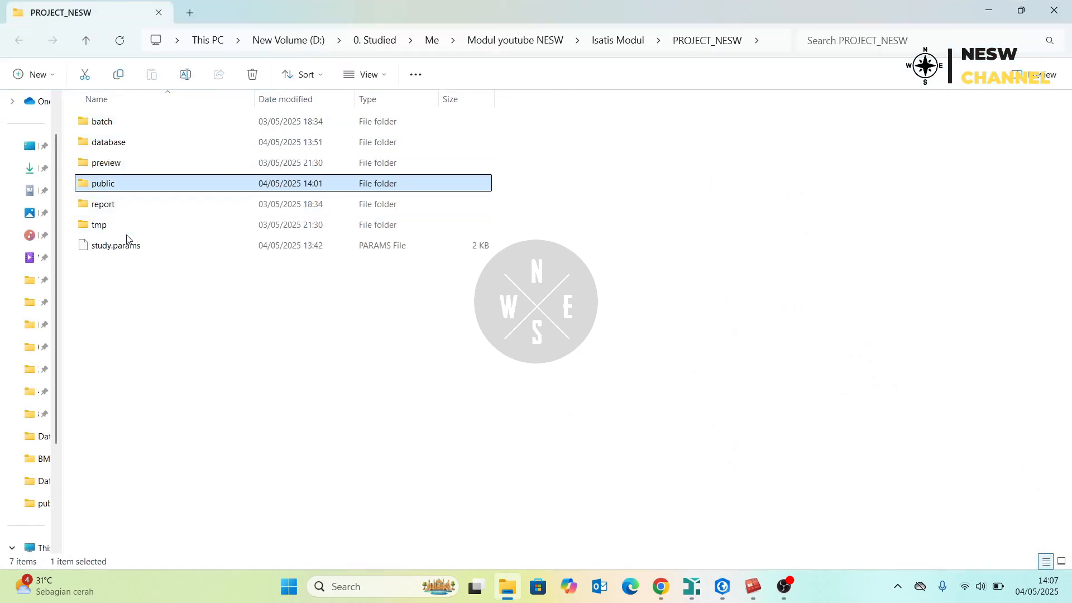
click(125, 207)
click(123, 225)
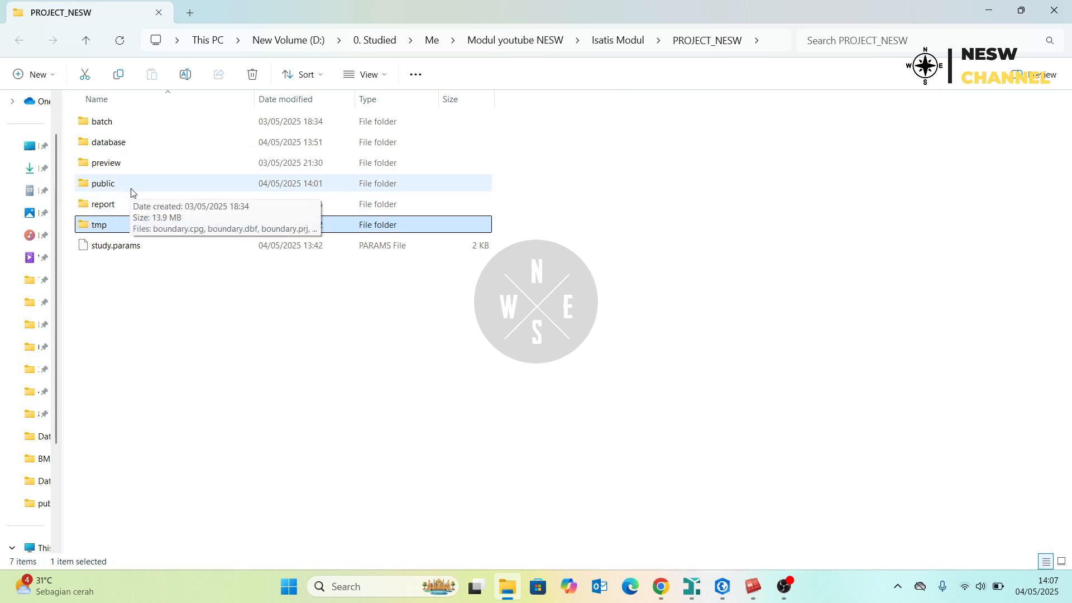
click(132, 190)
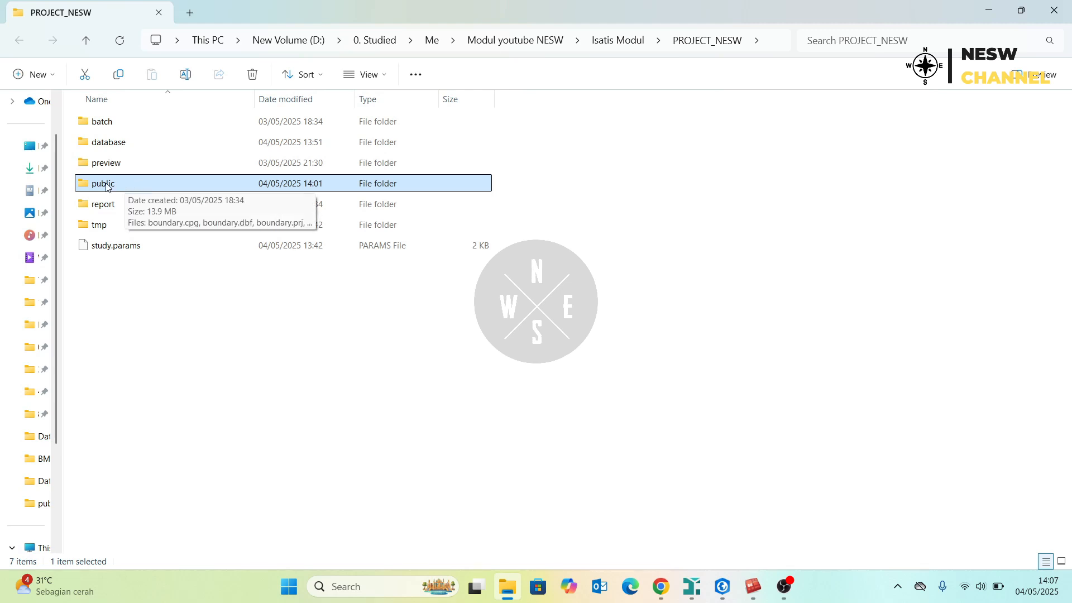
double_click(112, 192)
scroll(216, 378, down, 3)
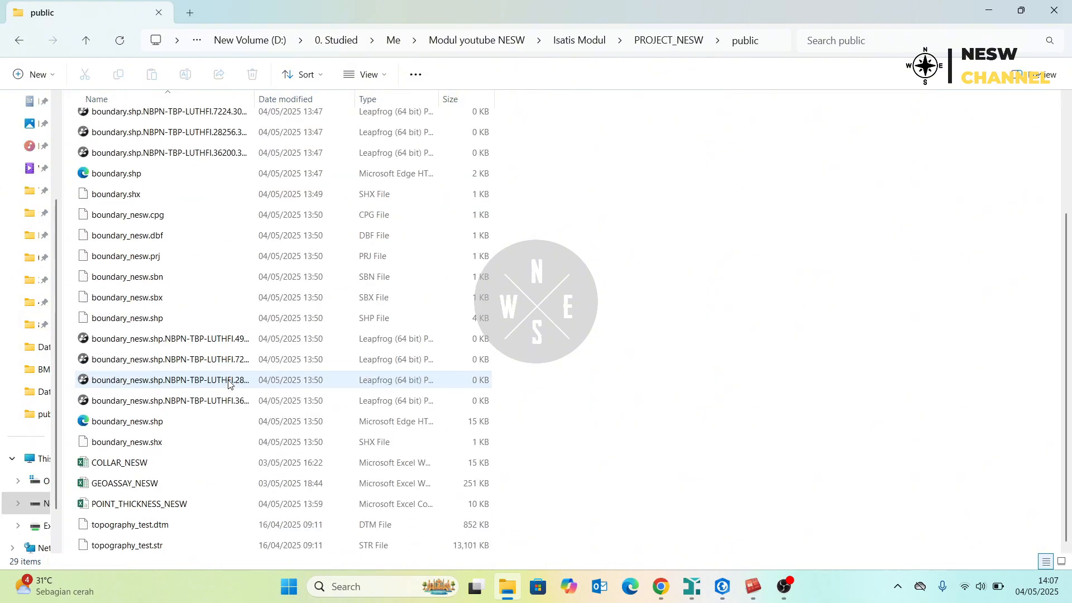
click(191, 462)
ctrl+click(182, 483)
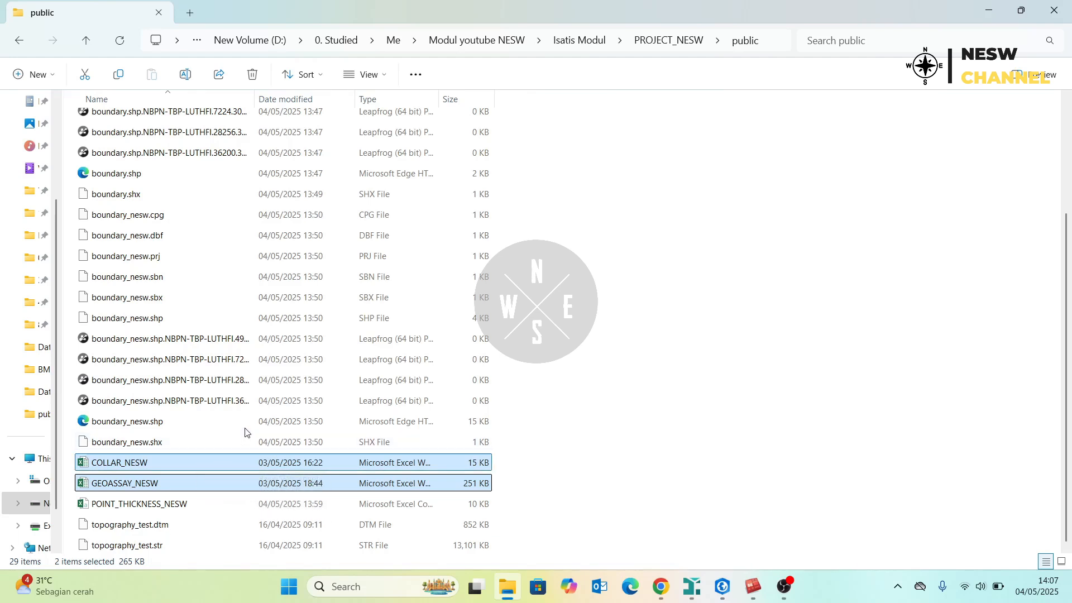
Select the boundary_nesw files from .cpg to .shx, leaving out the four 0 KB Leapfrog-type entries.
click(196, 419)
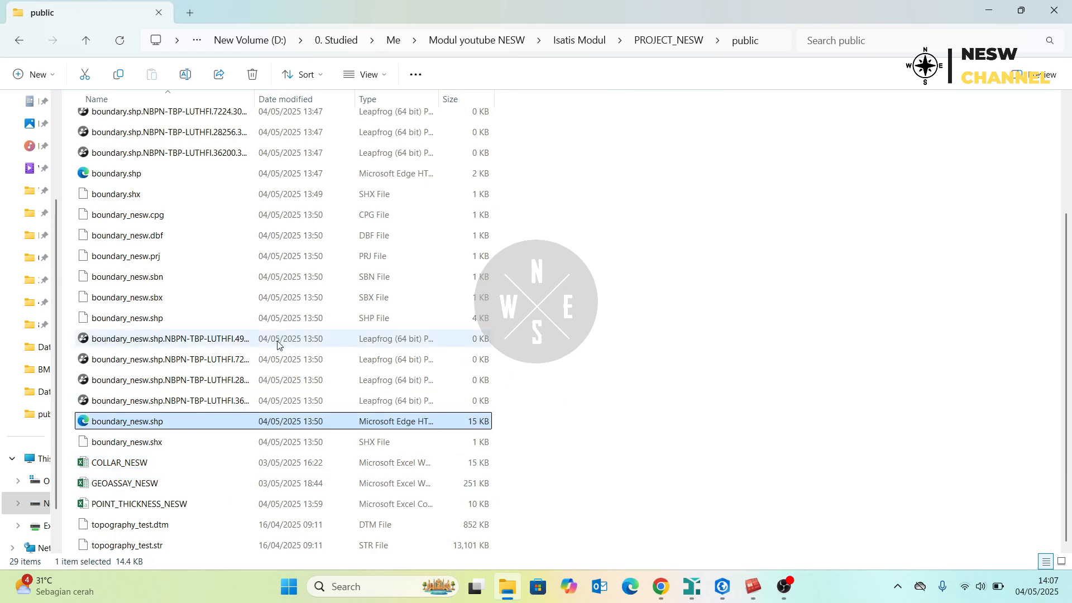
click(184, 277)
shift+click(160, 442)
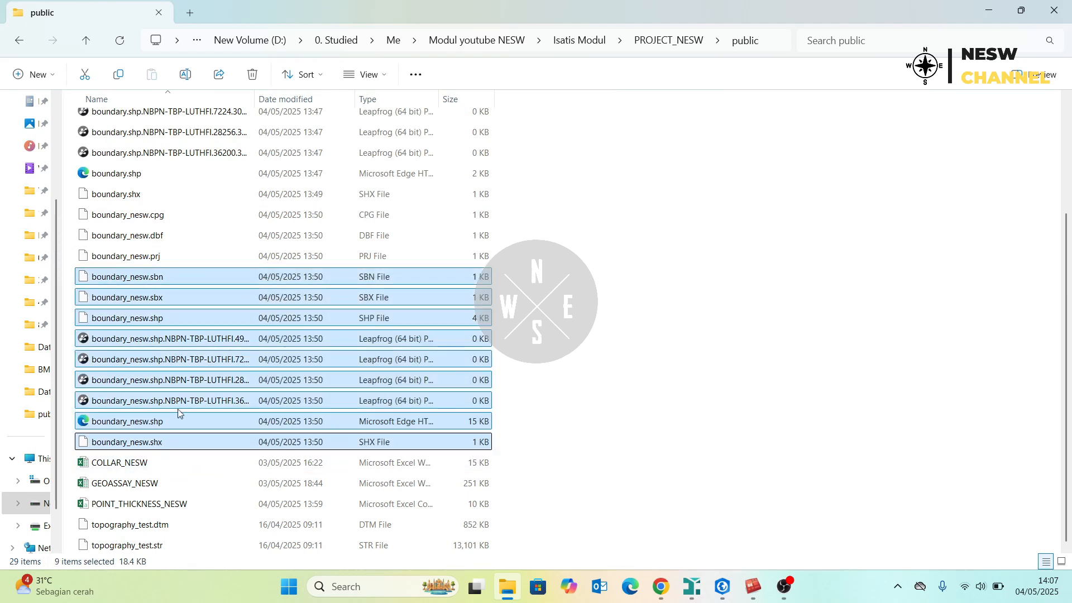
click(198, 217)
shift+click(179, 443)
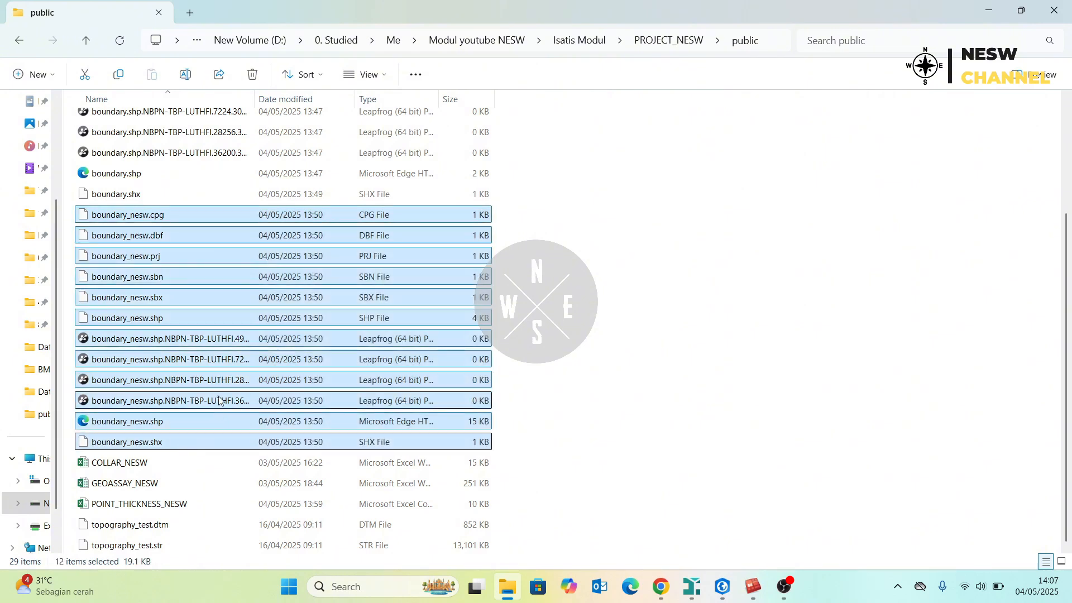
ctrl+click(226, 338)
ctrl+click(226, 359)
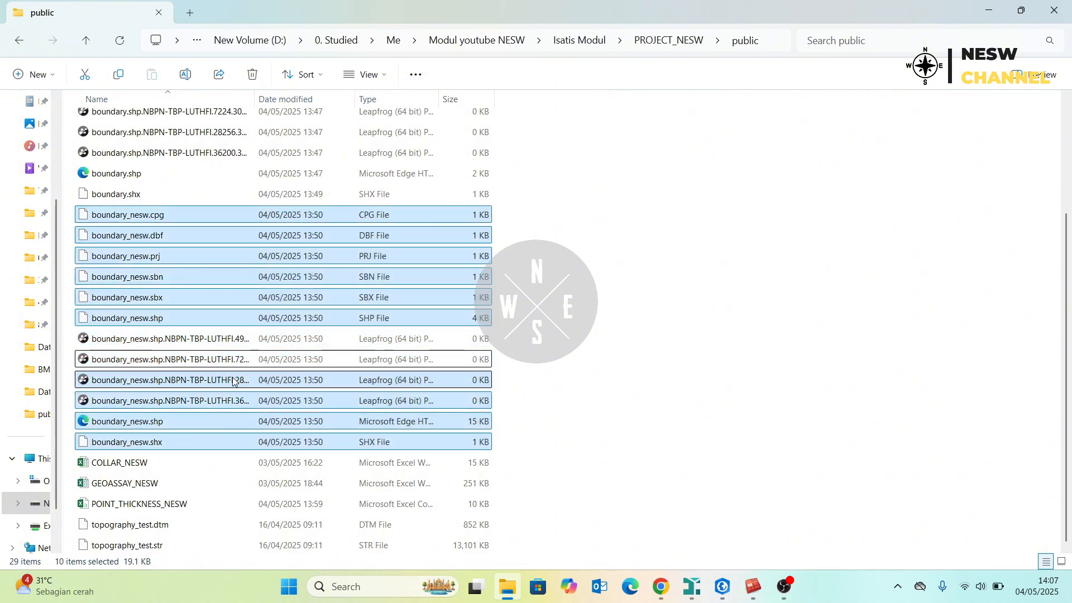
ctrl+click(226, 381)
ctrl+click(226, 401)
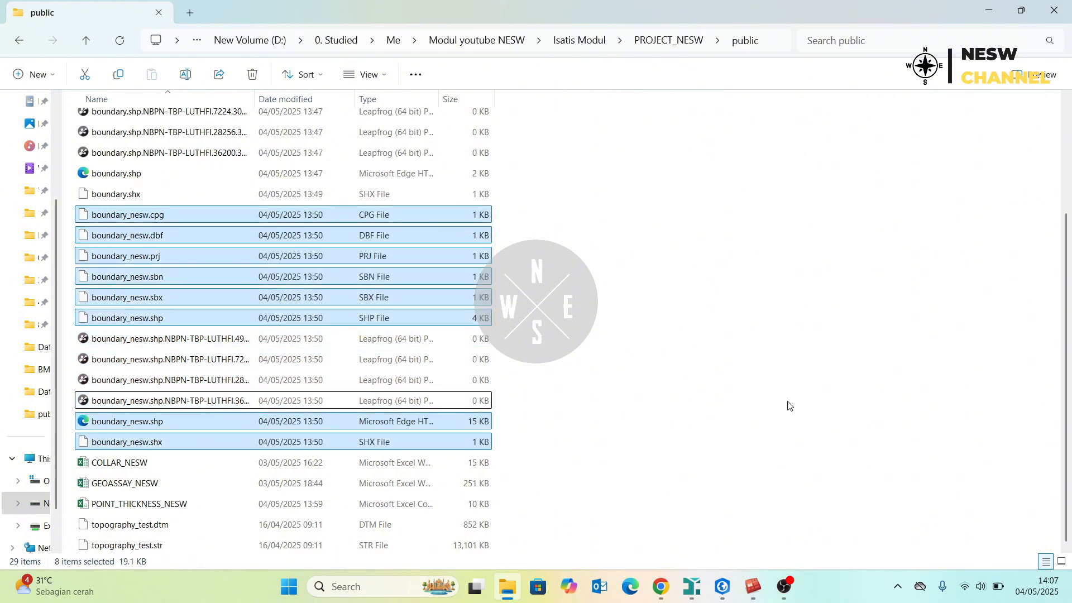
Switch to ArcGIS Pro and measure the planar distance between neighbouring collar points inside the boundary, then close the measurement.
click(720, 595)
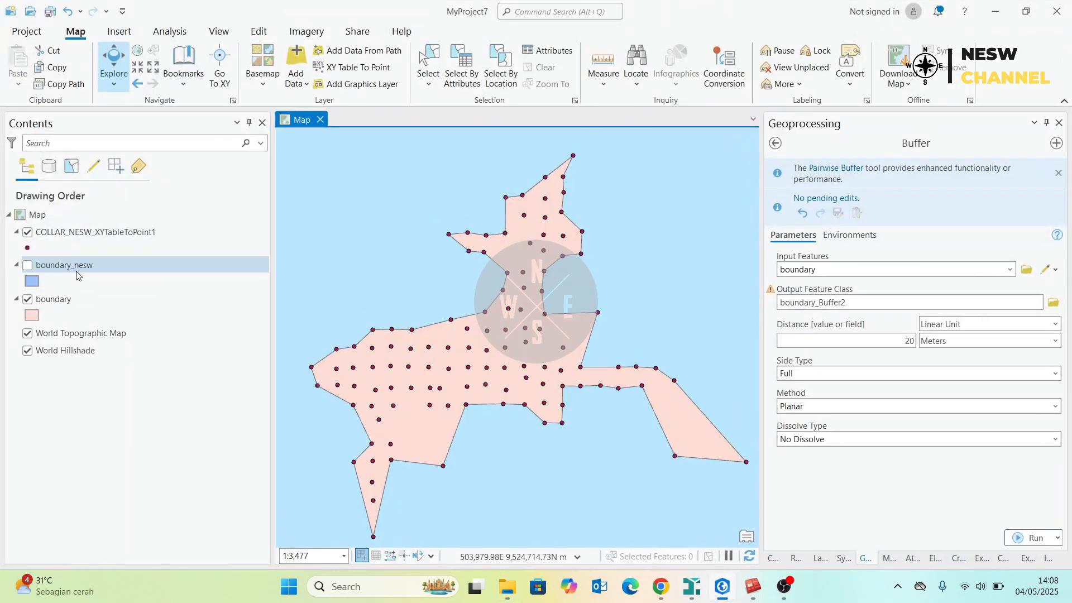
click(54, 232)
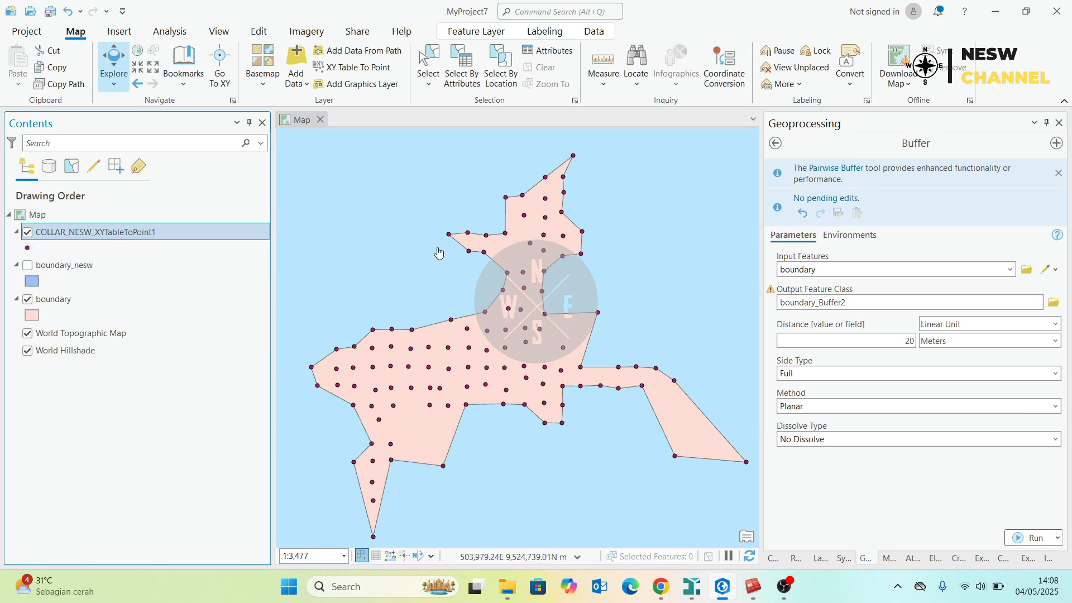
click(610, 60)
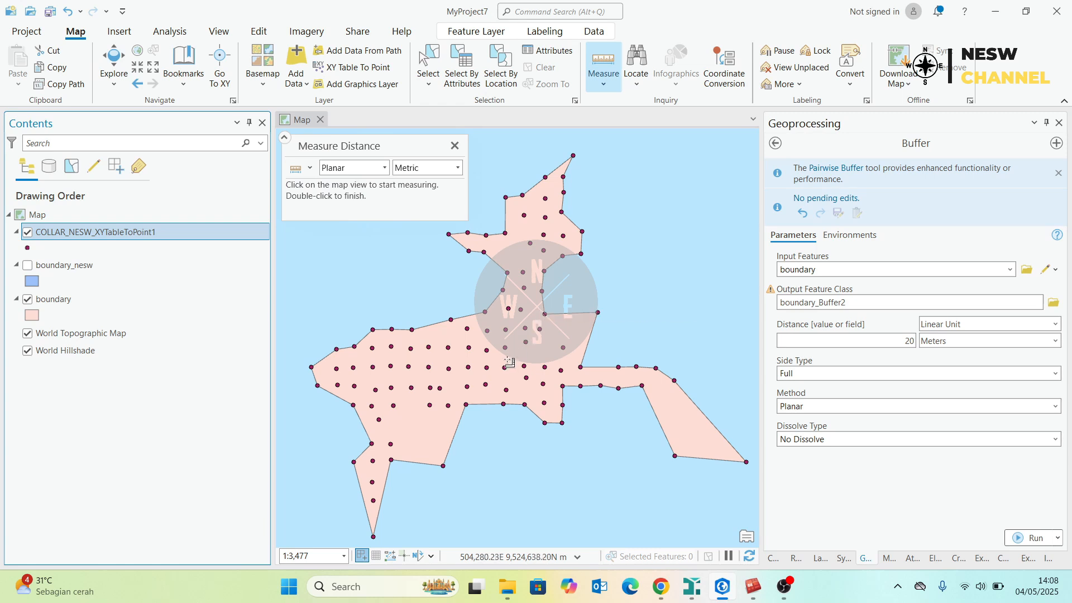
click(449, 347)
double_click(469, 347)
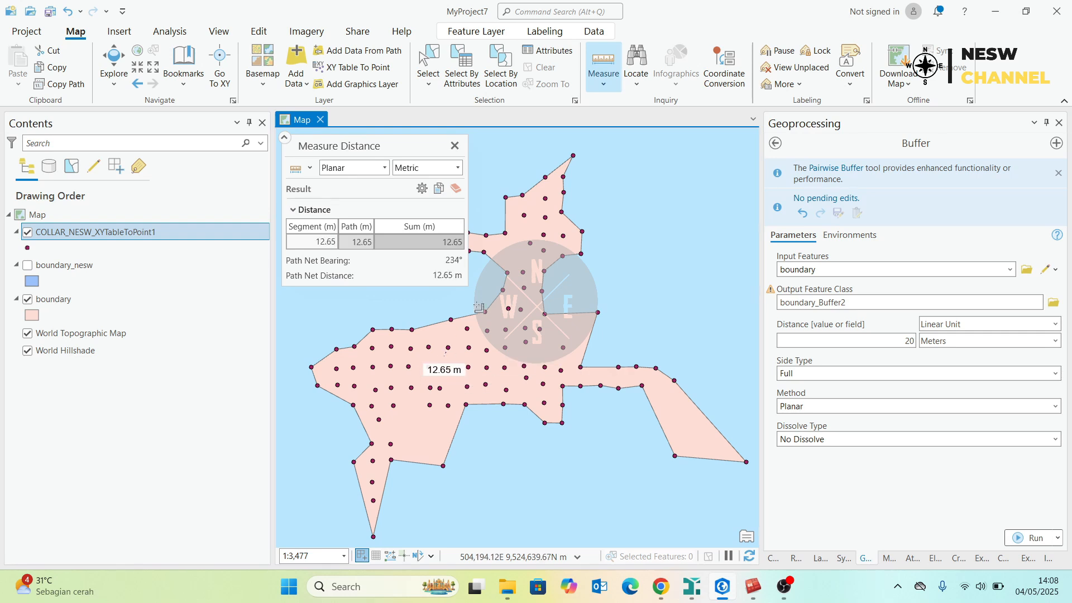
click(454, 145)
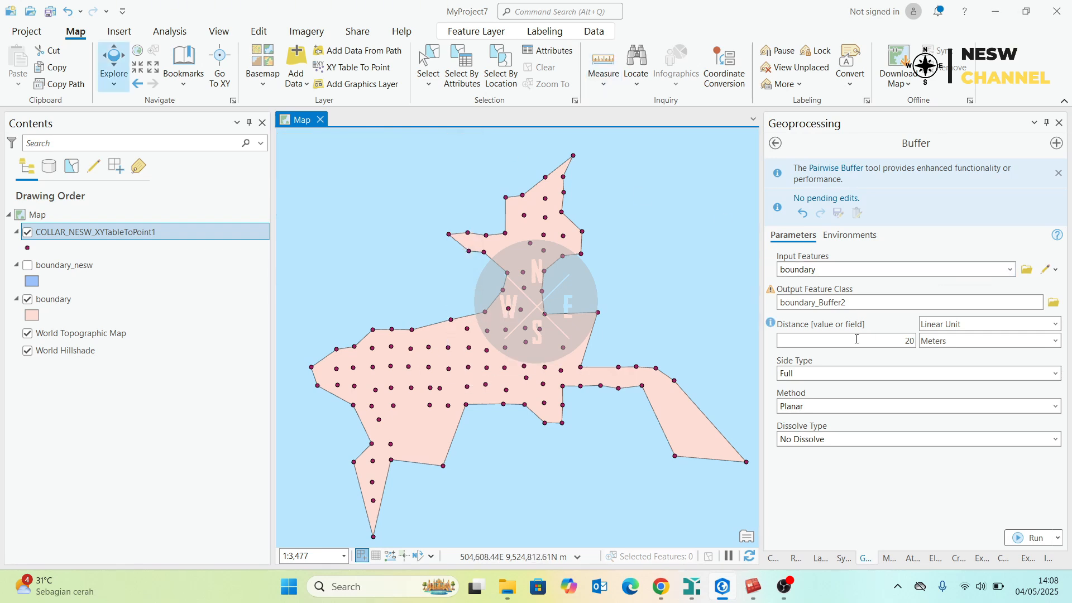
Show the buffered boundary_nesw layer and hide the original boundary layer on the map.
click(27, 265)
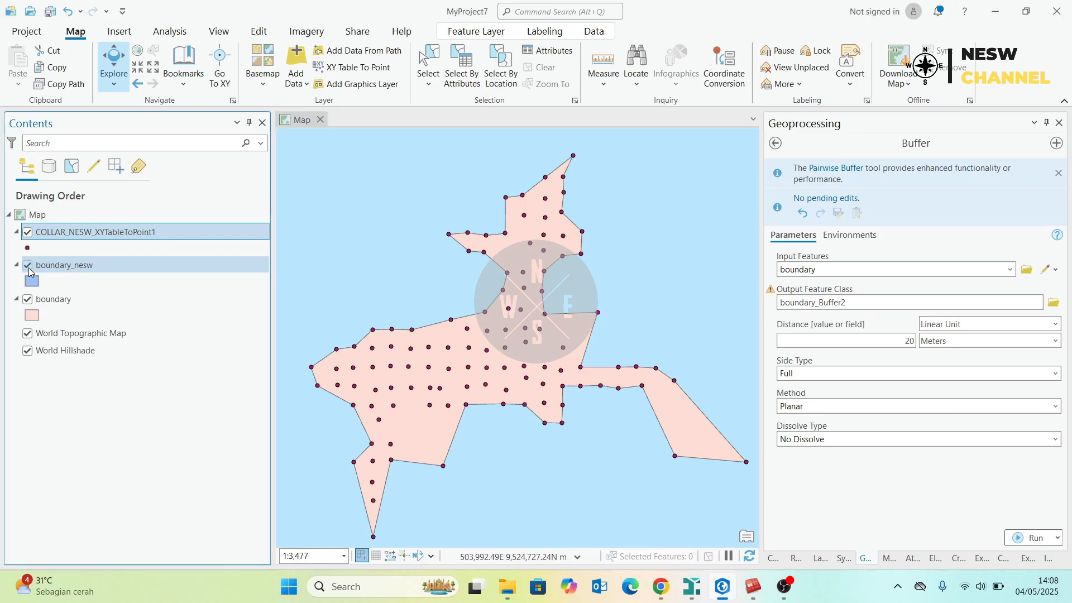
click(27, 299)
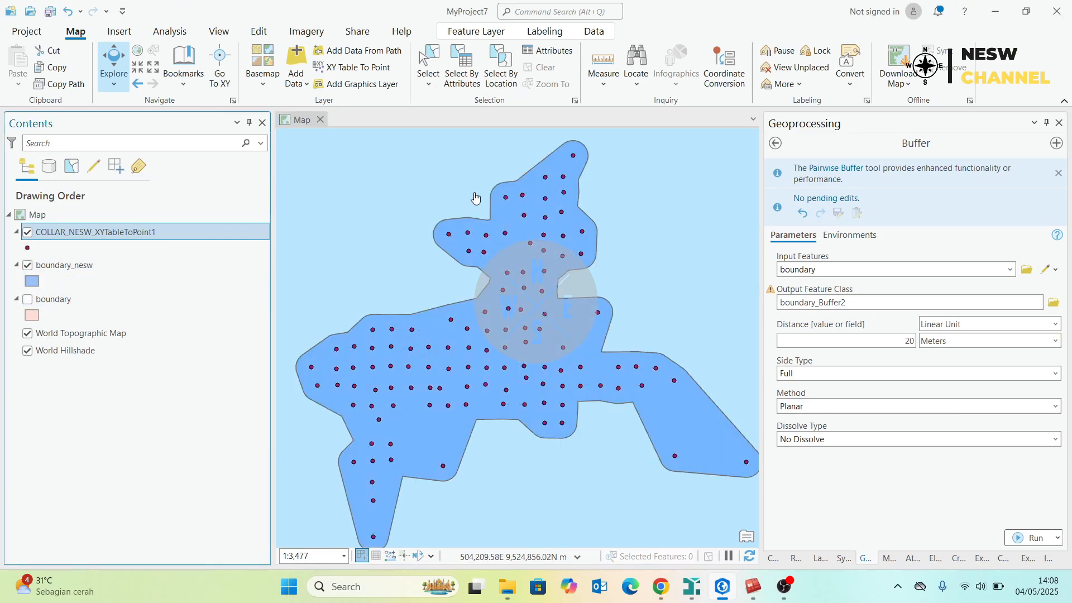
scroll(499, 241, down, 2)
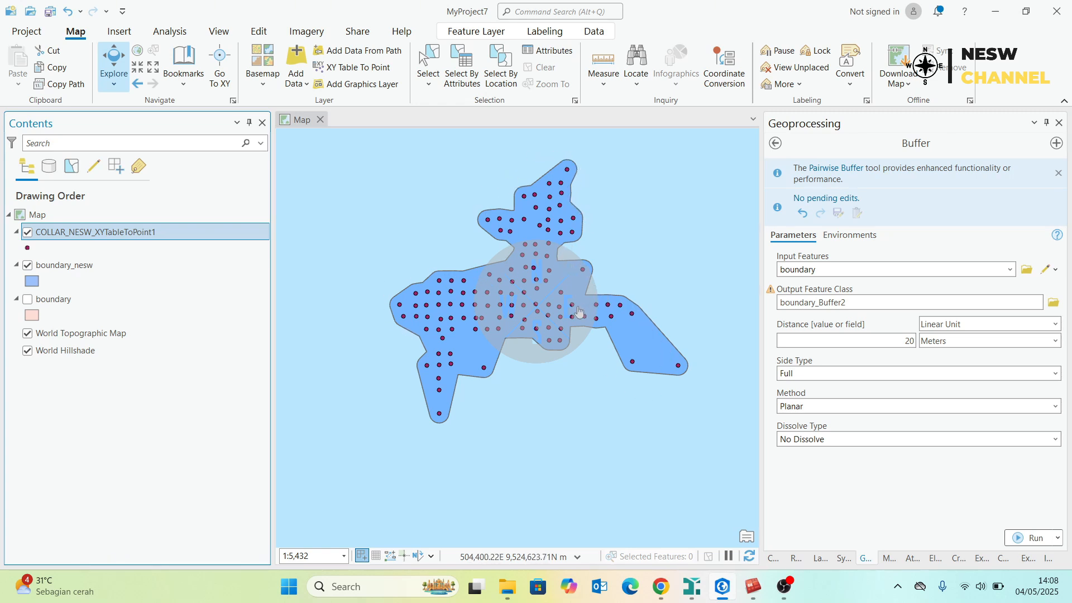
Check the boundary_nesw .sbx, .shp and .cpg files in File Explorer and compare them with the buffered boundary in ArcGIS Pro.
click(507, 586)
click(205, 296)
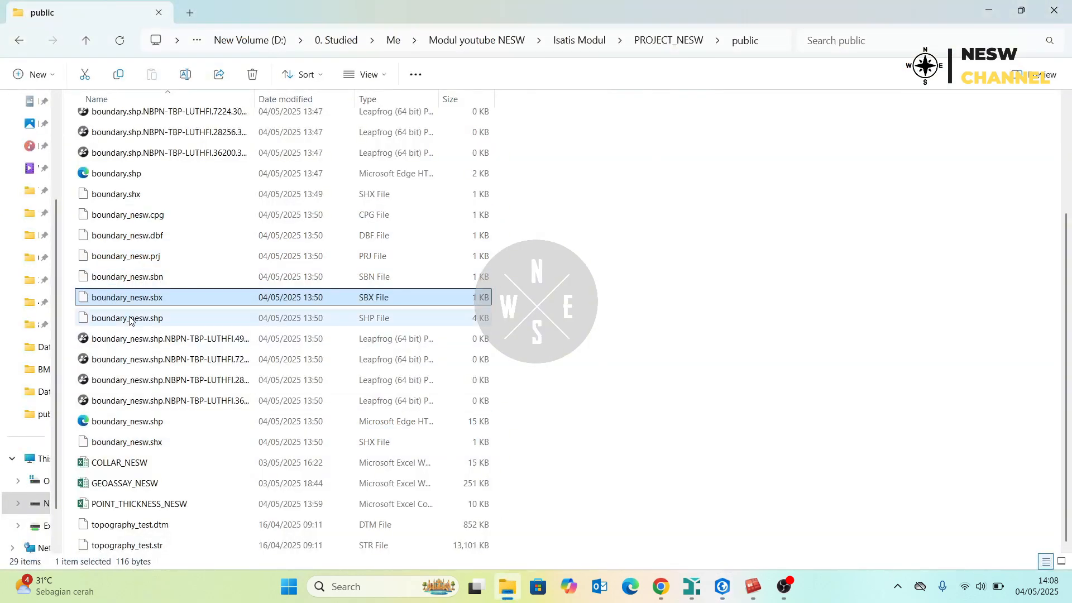
click(132, 318)
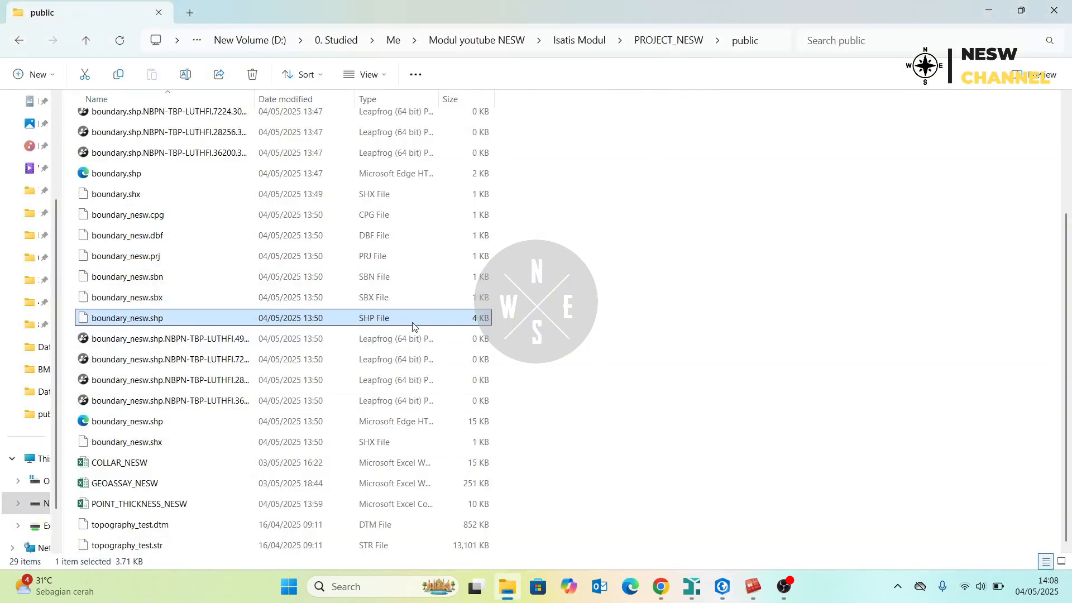
click(148, 215)
mouse_move(738, 582)
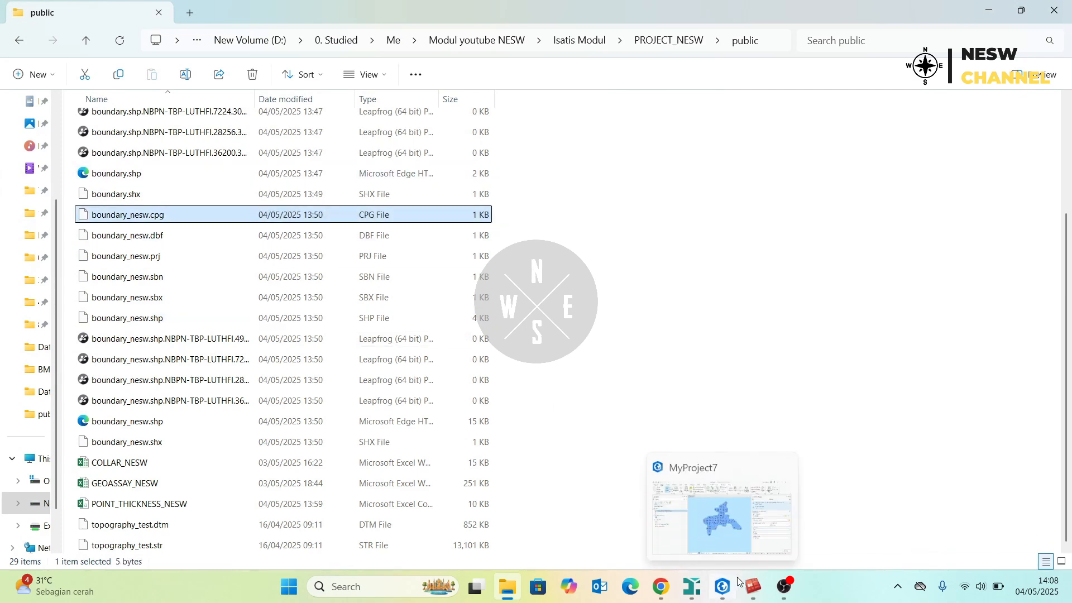
click(737, 583)
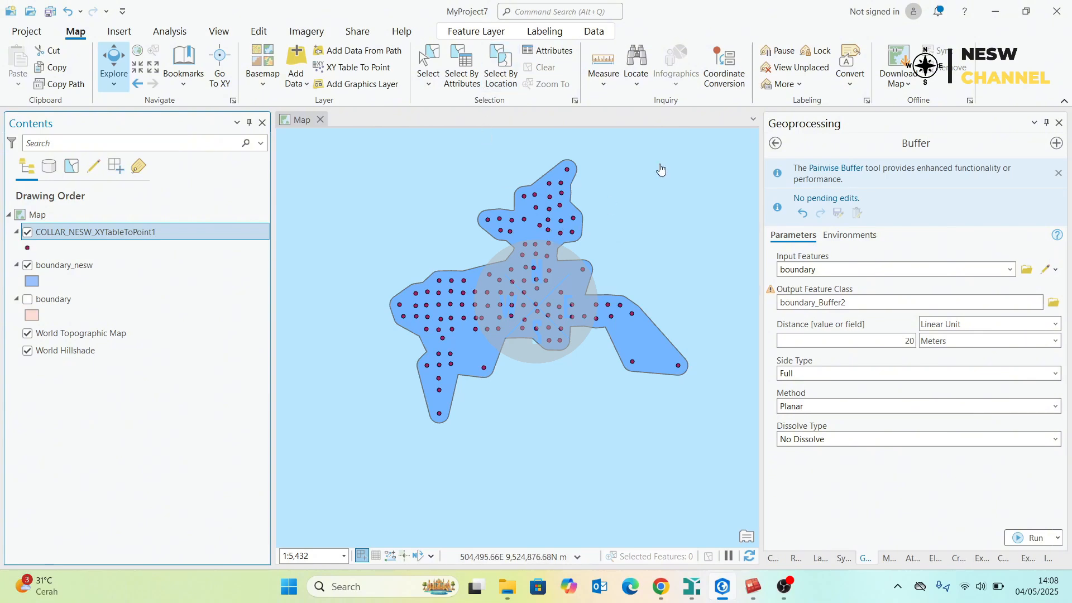
click(999, 15)
Switch to Isatis.neo and look at the available options for creating a polygon or polyline, including from a convex hull.
click(693, 587)
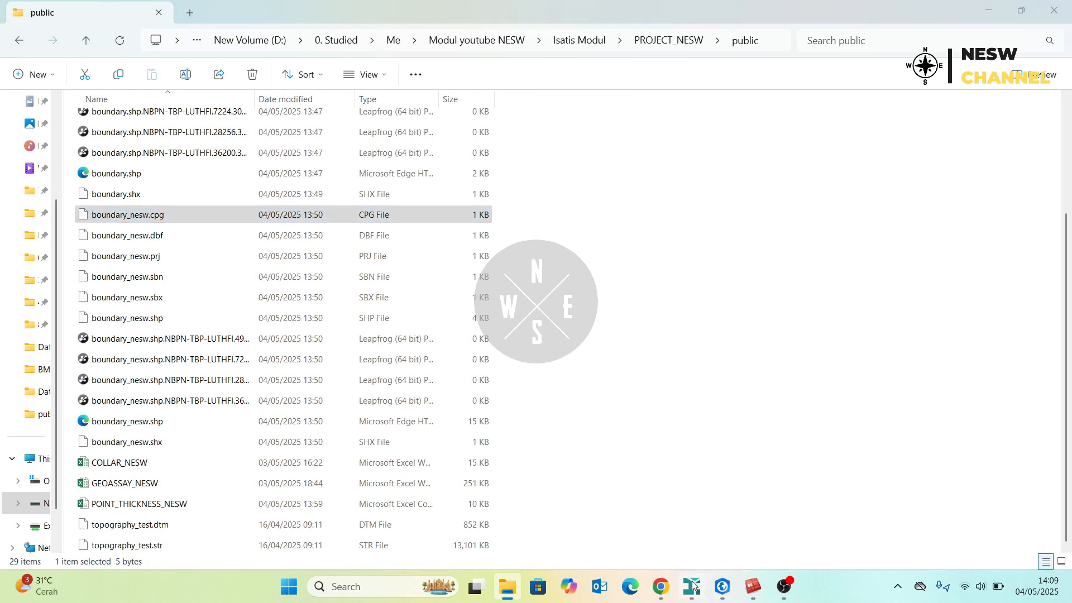
click(130, 26)
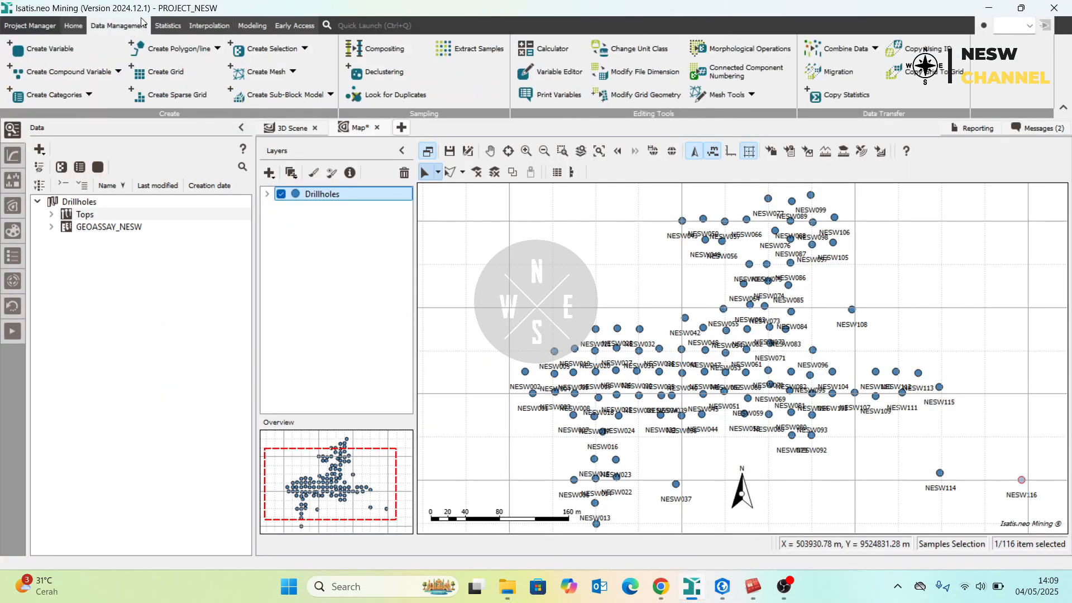
click(217, 50)
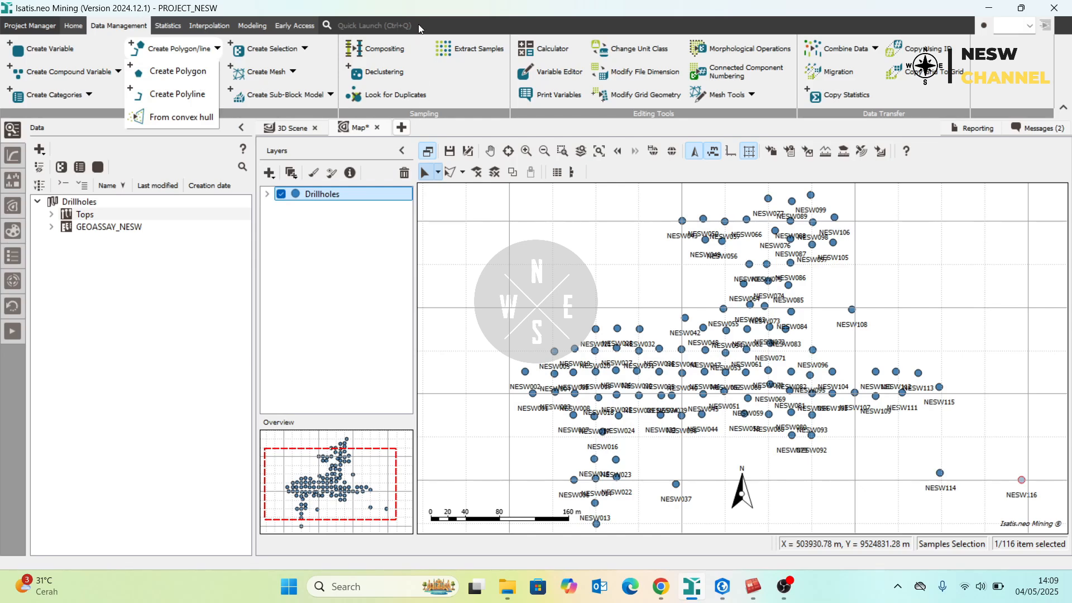
click(424, 8)
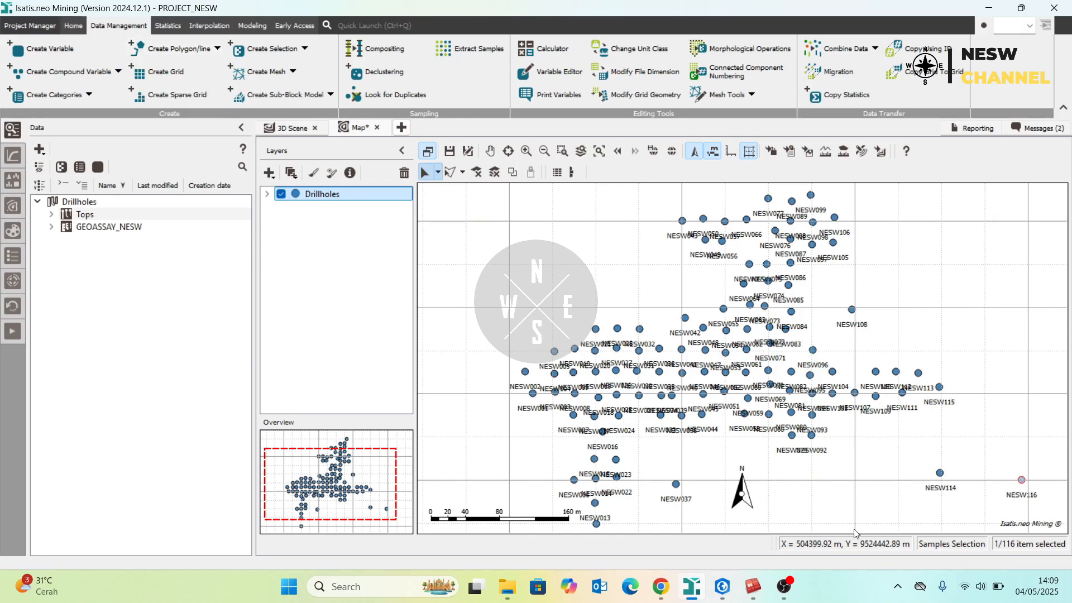
Start a vector file import and load boundary_nesw.shp from the project's public folder as the input file.
click(74, 25)
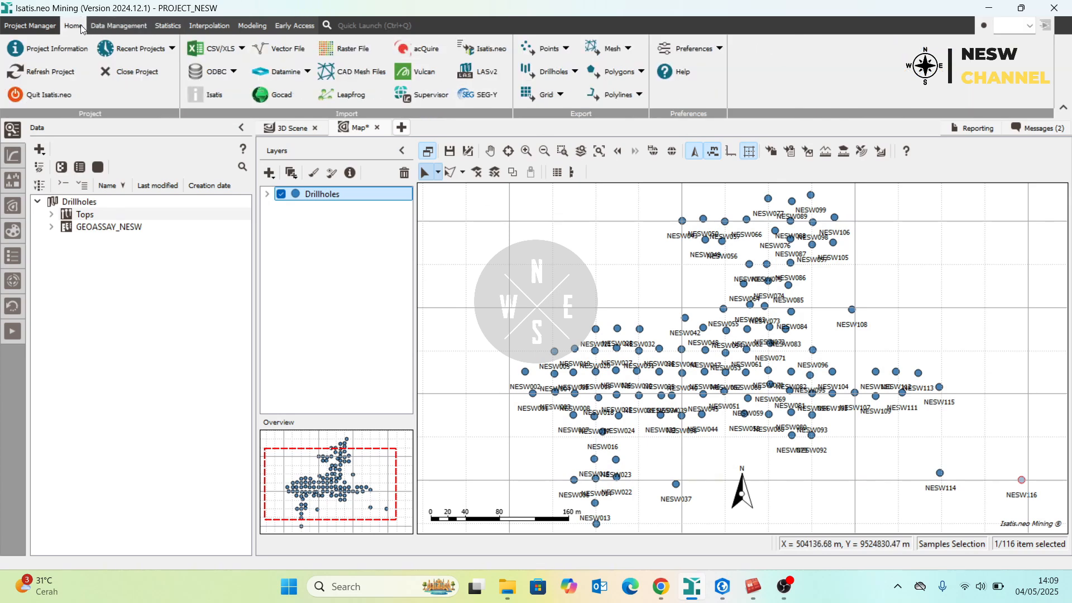
click(283, 46)
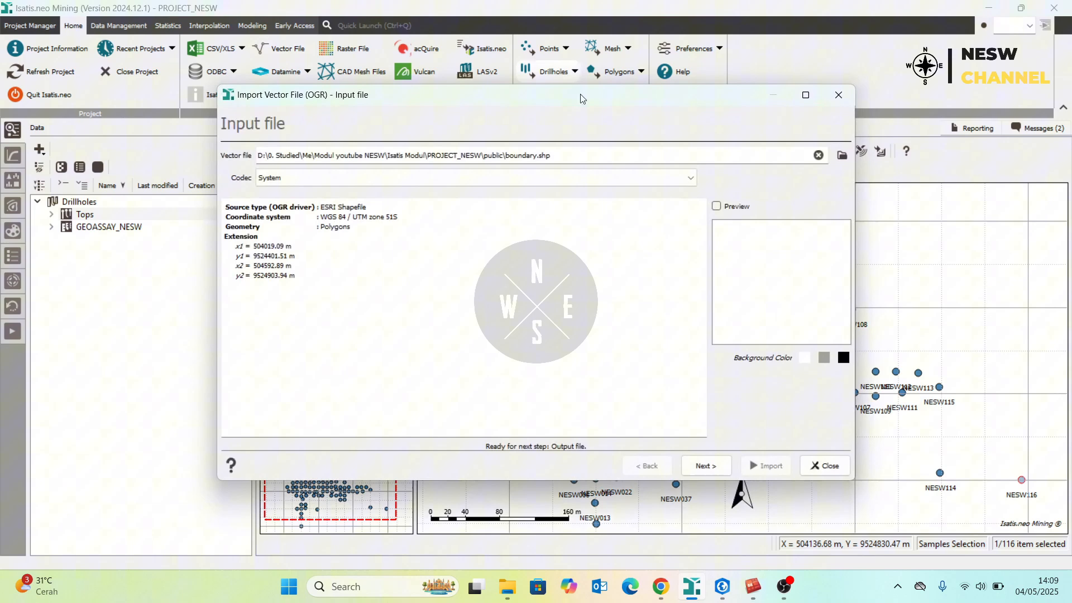
click(842, 154)
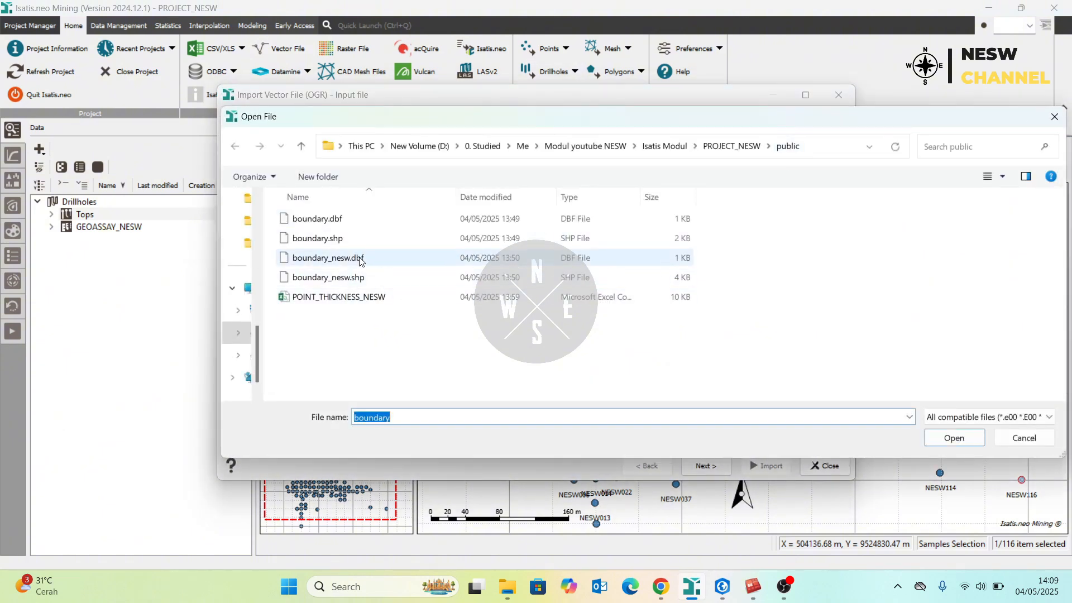
click(357, 277)
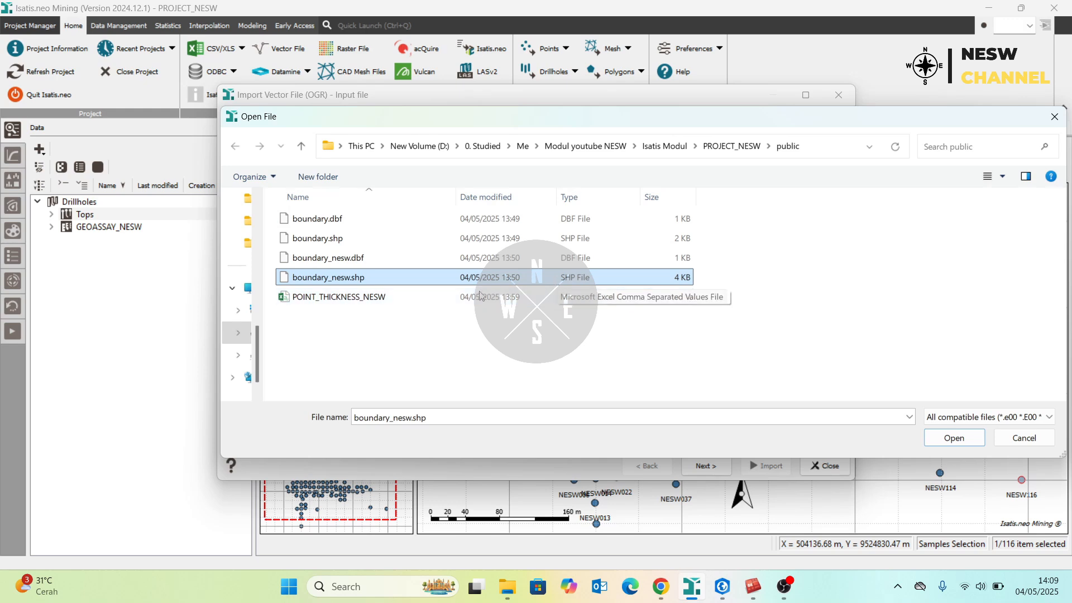
click(955, 438)
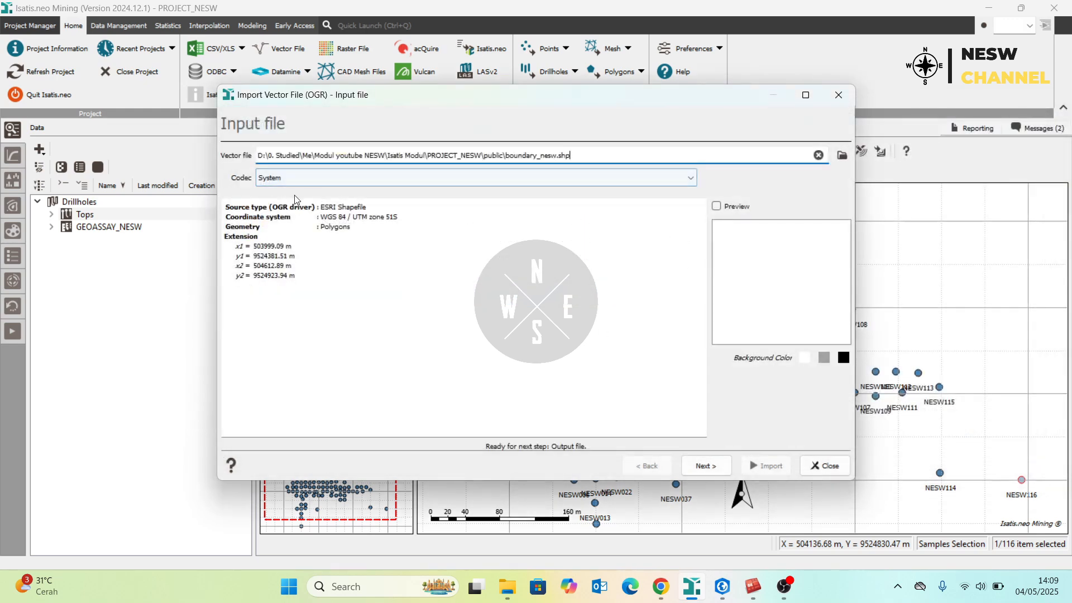
Check the shapefile's codec, coordinate system and geometry, and show a preview of the boundary polygon.
click(324, 178)
click(324, 177)
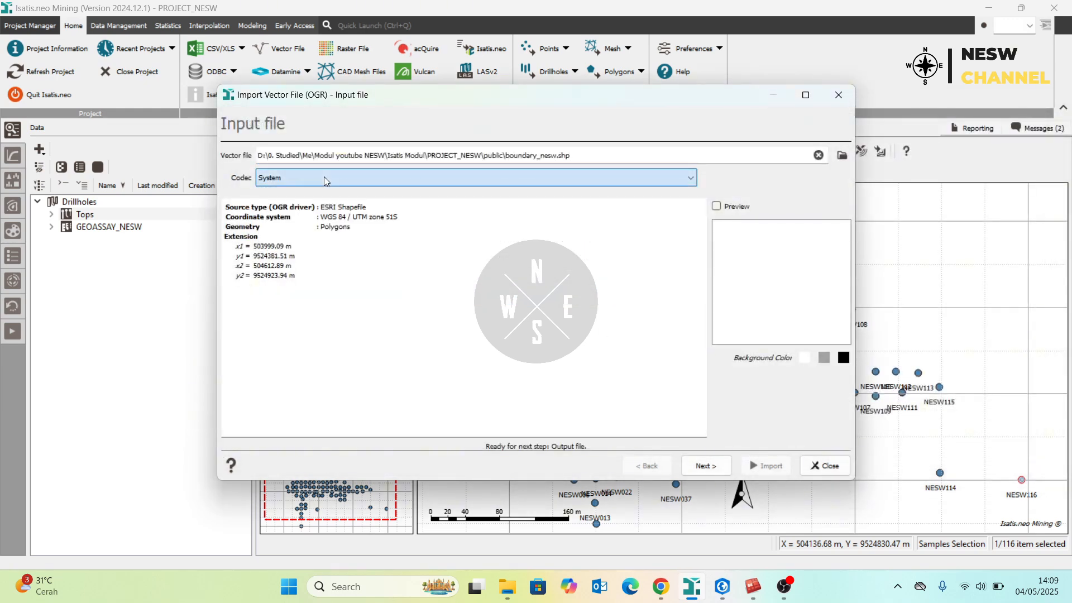
drag(357, 217, 401, 218)
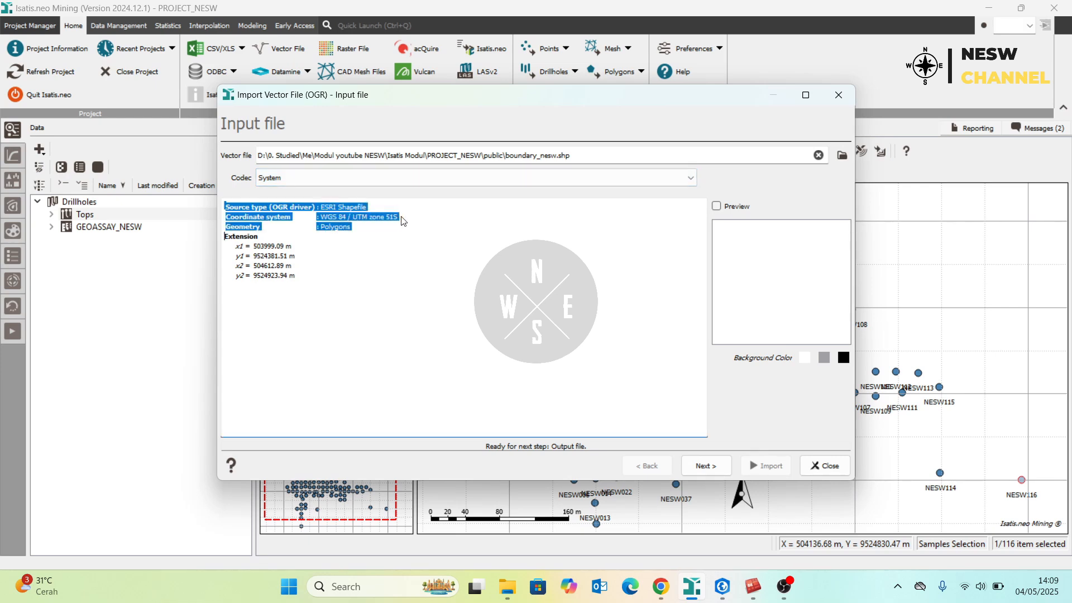
click(401, 218)
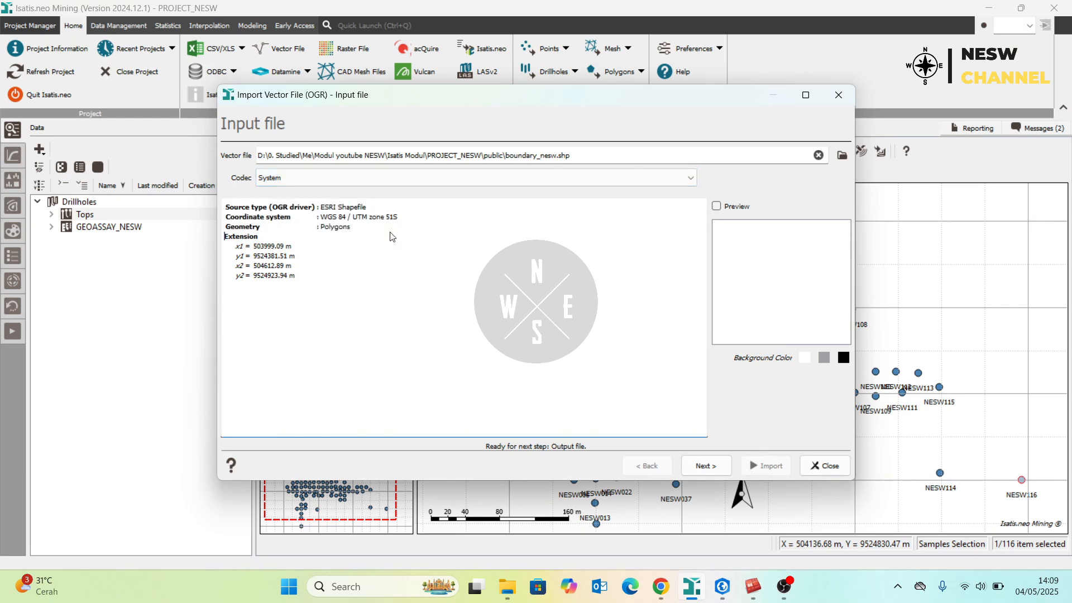
click(717, 207)
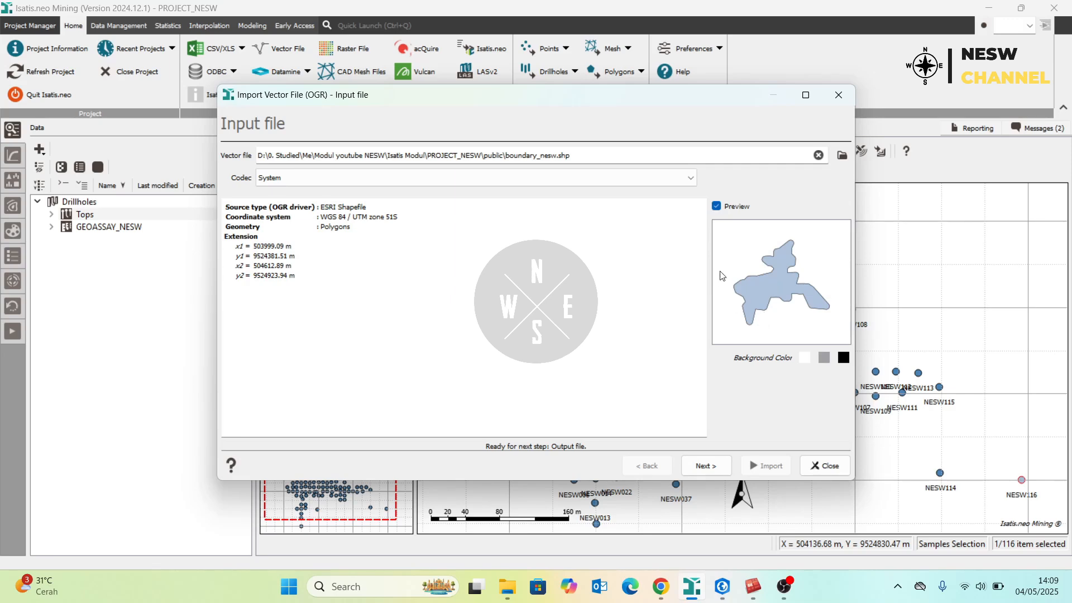
Name the output file Boundary, import the polygon, and close the import dialog.
click(706, 466)
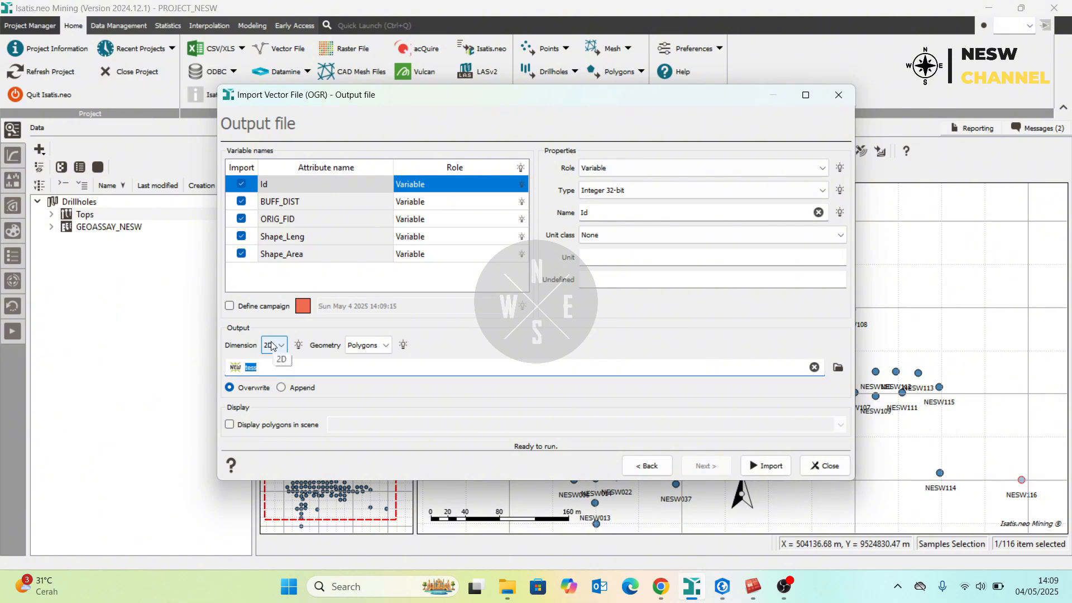
text(Bp)
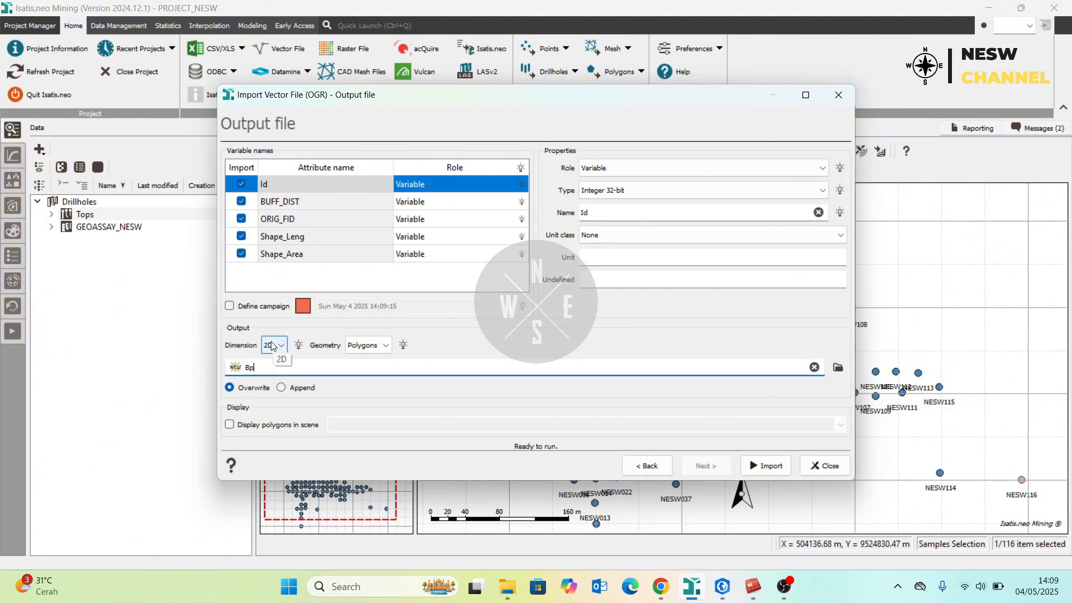
key(Tab)
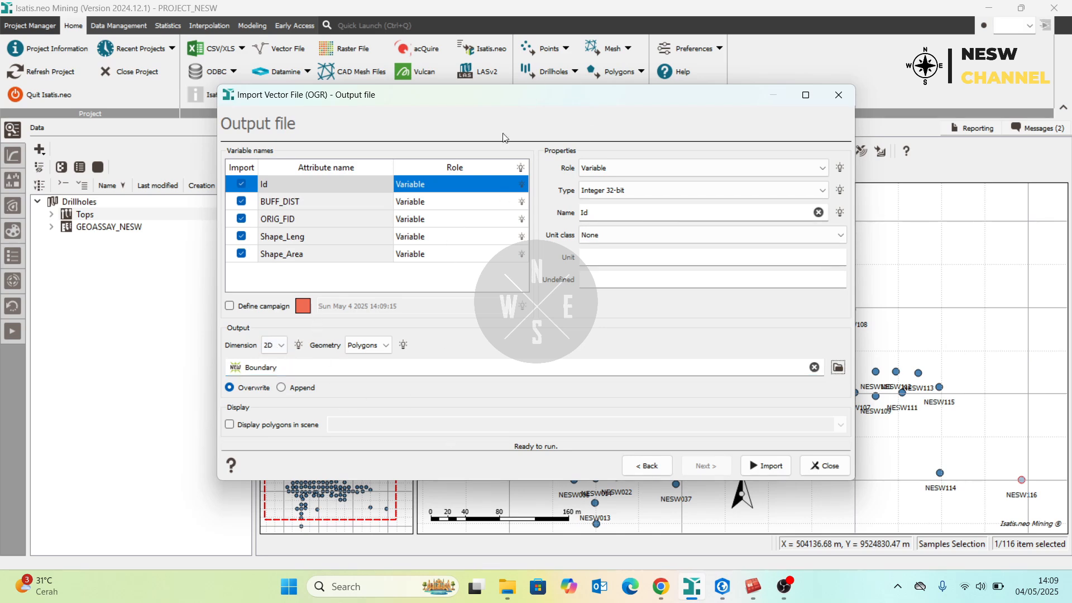
click(764, 461)
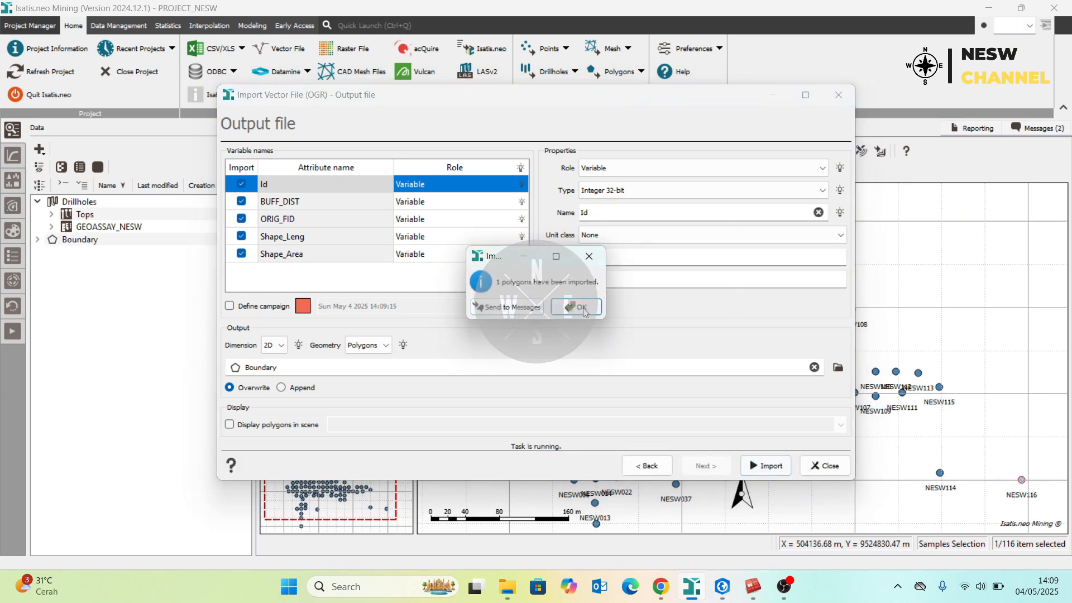
click(576, 307)
click(839, 95)
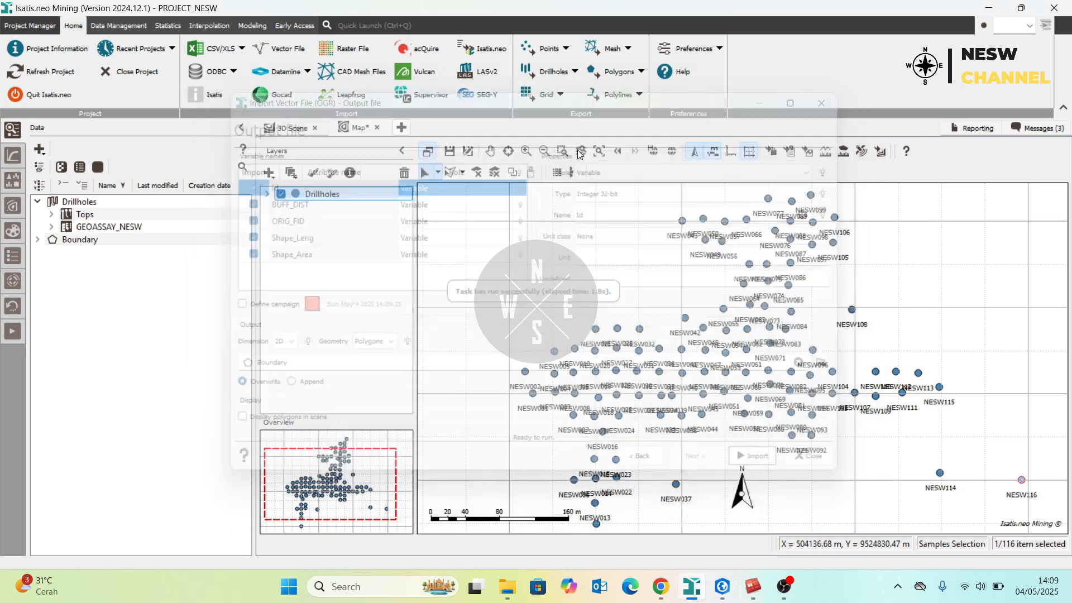
Add Boundary to the map, place it beneath the Drillholes layer, and turn off its filling so only the outline shows.
drag(78, 244, 519, 313)
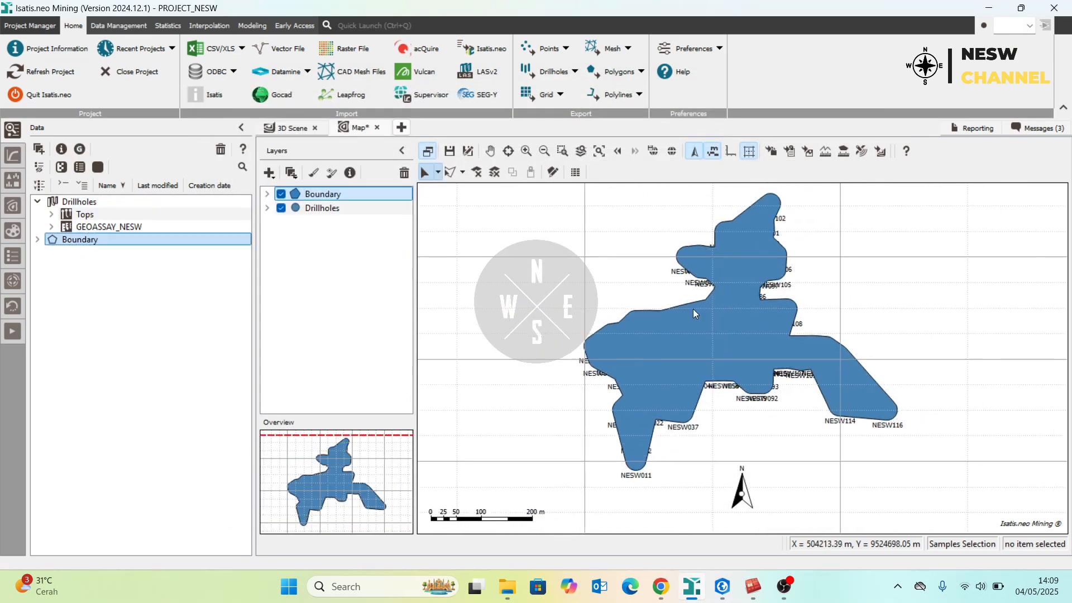
drag(311, 198, 310, 214)
double_click(308, 209)
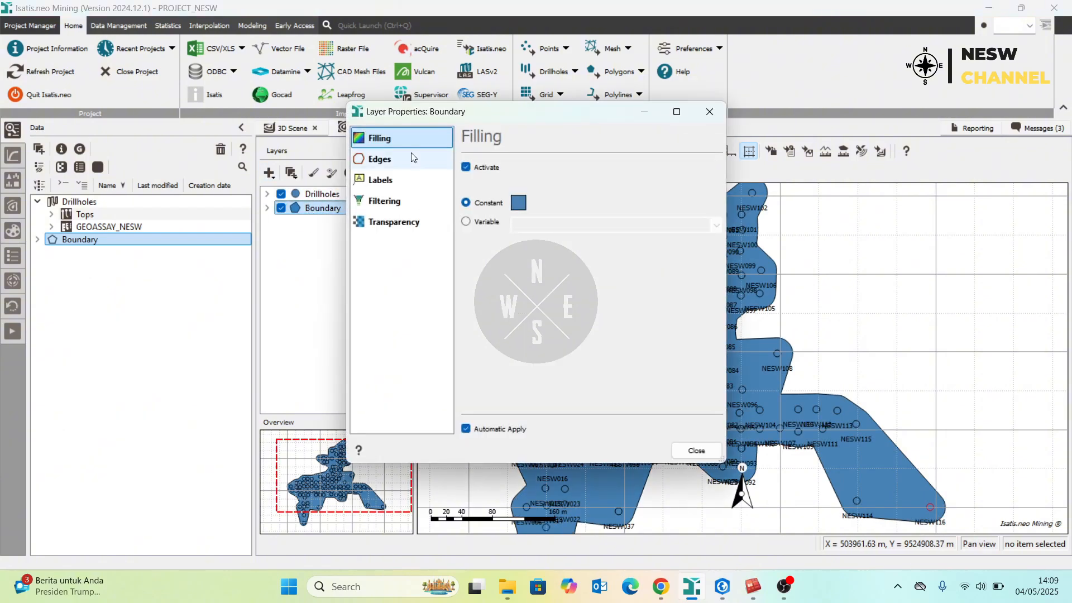
click(466, 167)
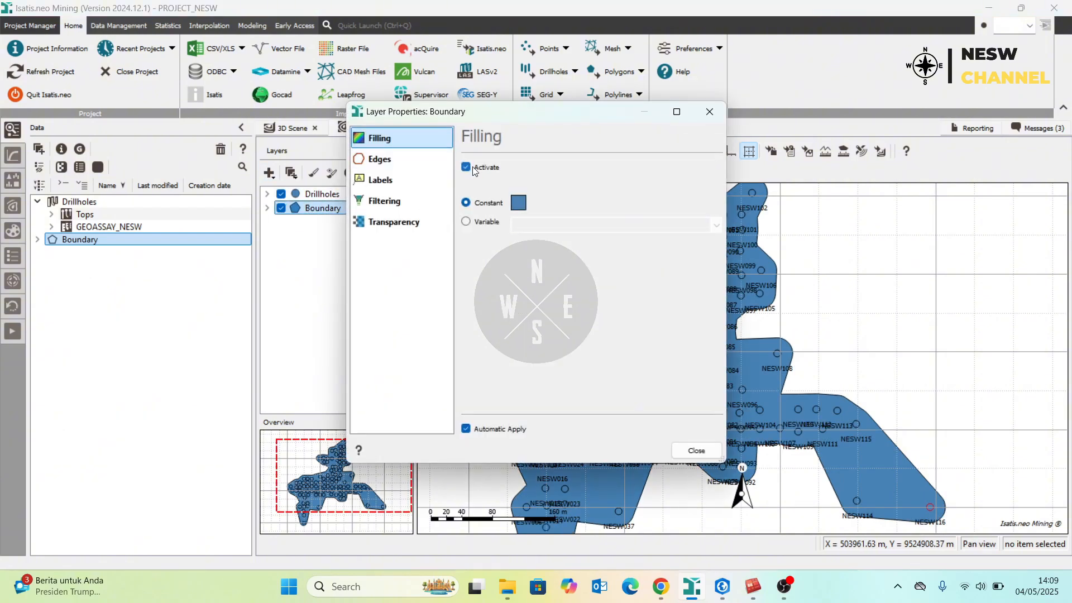
click(710, 111)
Examine how the boundary outline encloses the drillholes across the whole map.
scroll(736, 214, up, 2)
drag(694, 271, 670, 426)
drag(689, 341, 754, 97)
drag(798, 376, 618, 198)
drag(710, 421, 652, 204)
drag(783, 427, 694, 337)
drag(641, 364, 888, 326)
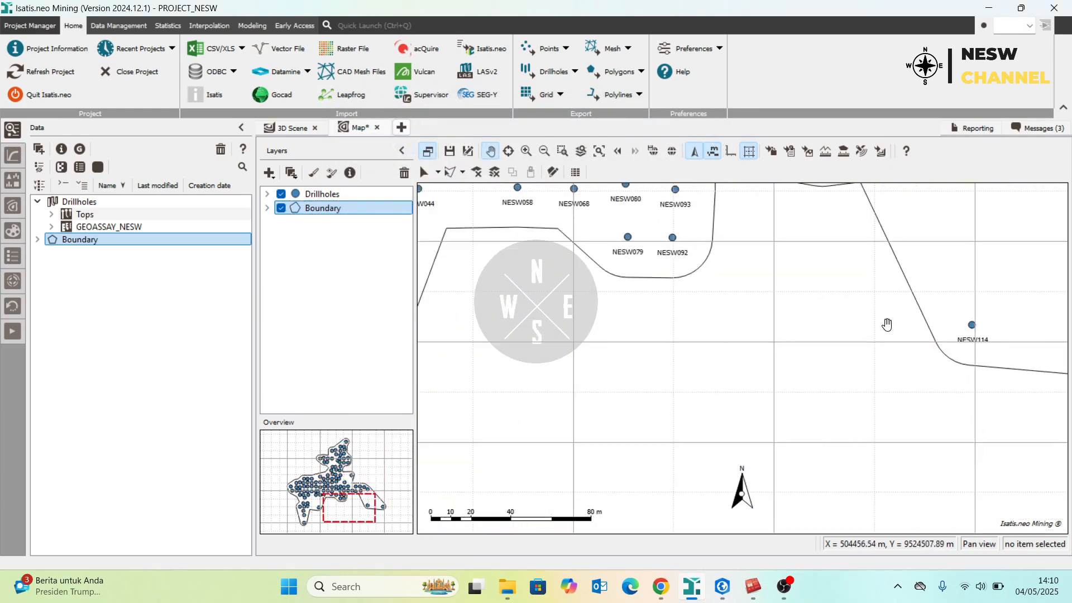
drag(607, 332, 928, 301)
drag(597, 370, 697, 441)
drag(620, 305, 552, 470)
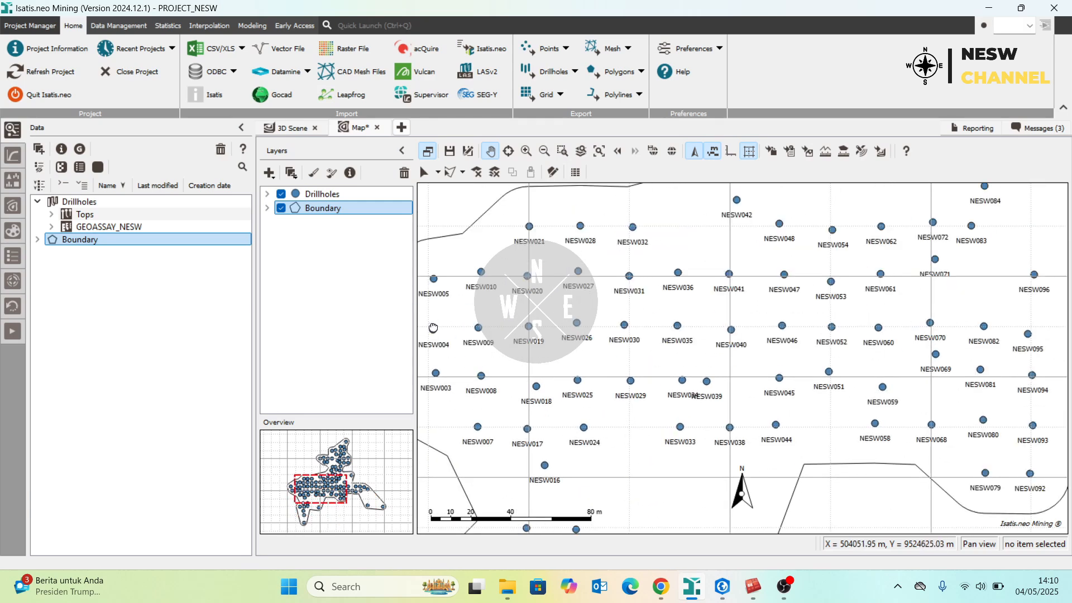
drag(436, 324, 565, 354)
drag(595, 298, 565, 352)
Switch to File Explorer, open the POINT_THICKNESS_NESW file in Excel, and maximize its window.
click(507, 586)
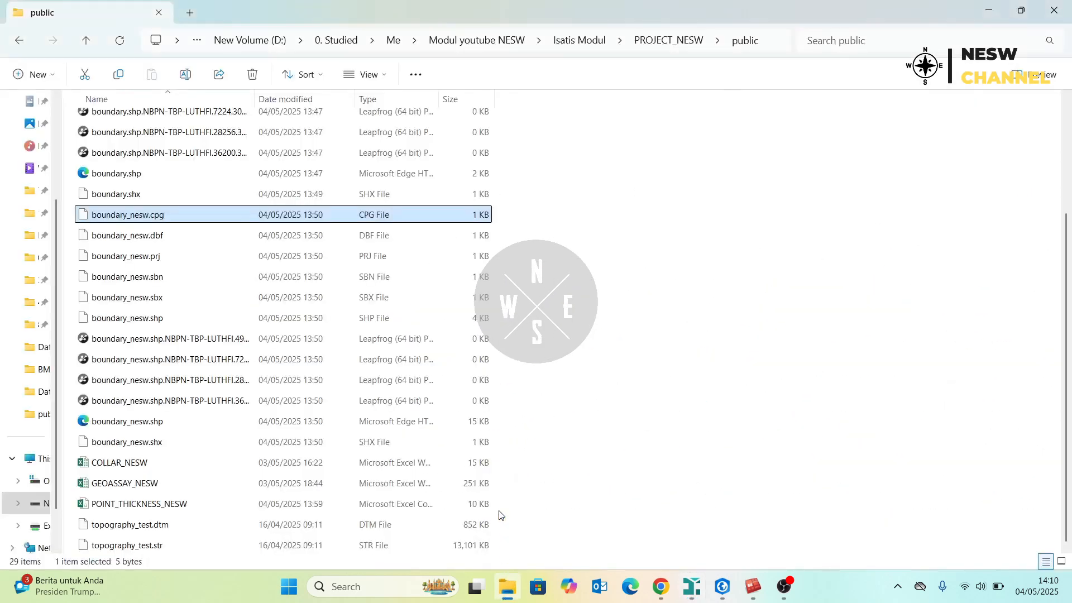
click(181, 511)
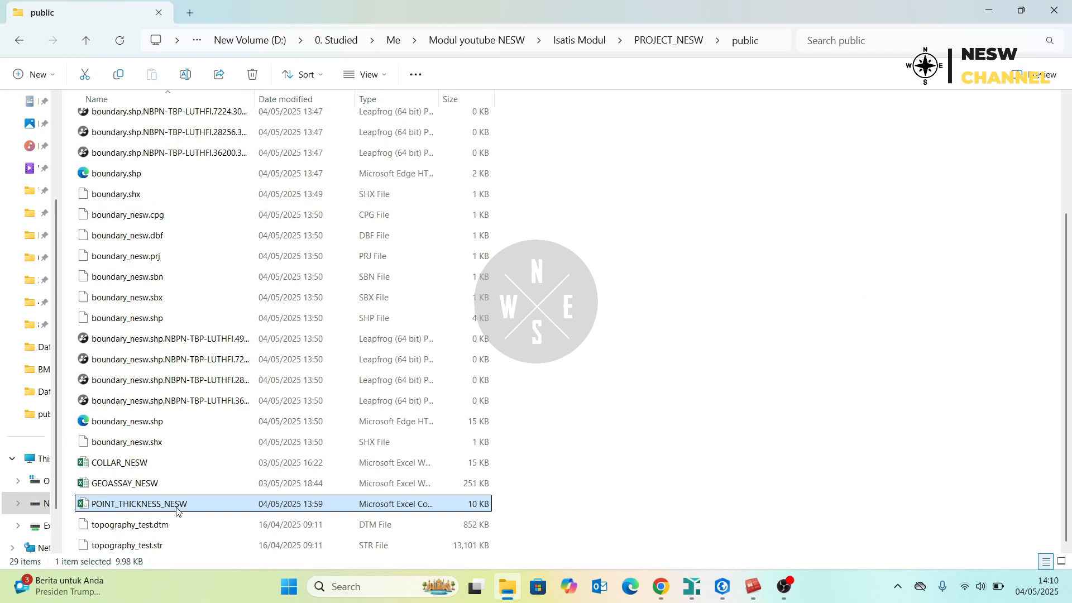
double_click(177, 509)
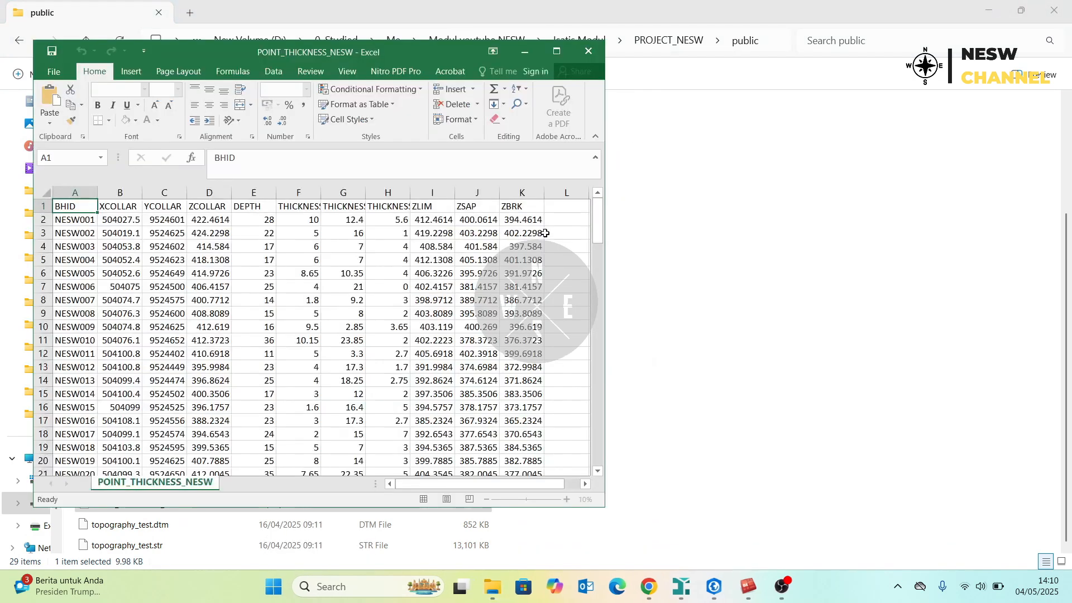
drag(364, 56, 536, 1)
Fit the widths of the thickness and elevation columns, F through K, to their contents.
click(220, 152)
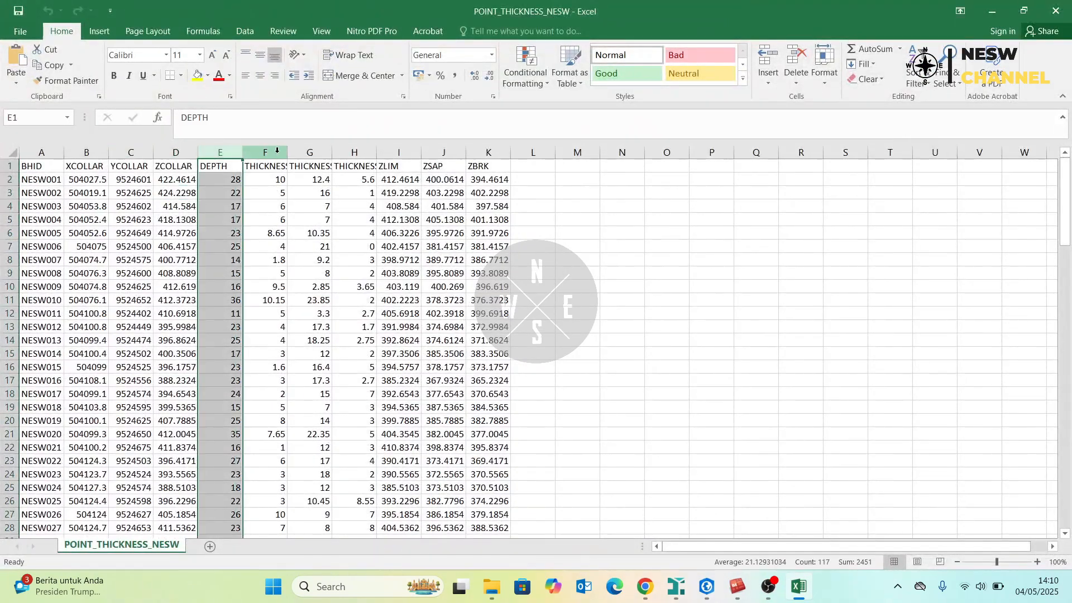
drag(270, 155, 492, 153)
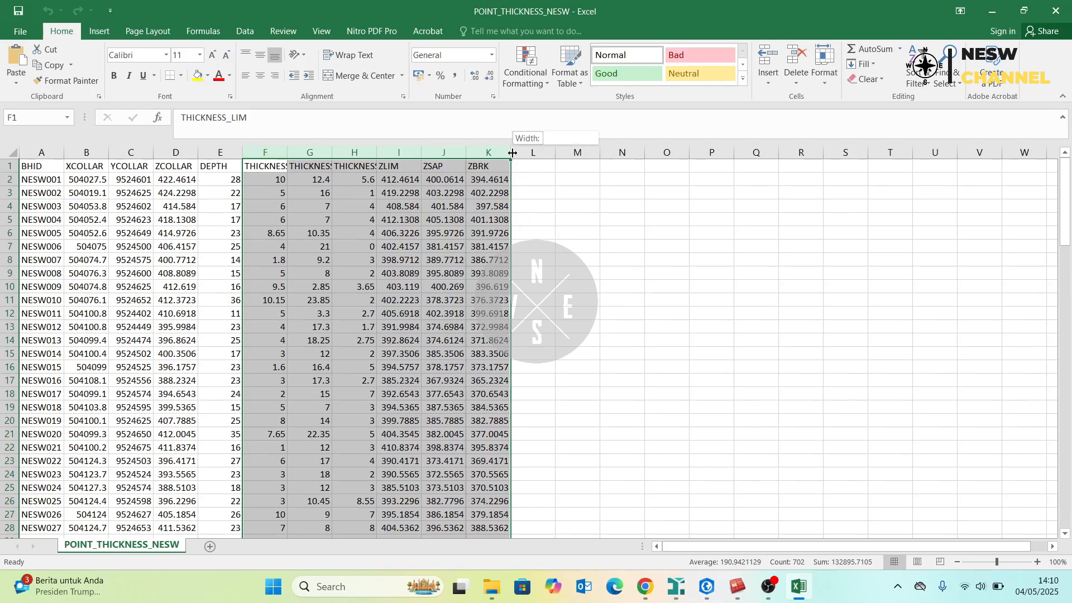
double_click(510, 153)
click(310, 202)
Review the THICKNESS_LIM, THICKNESS_SAP, THICKNESS_BRK, ZLIM, ZSAP and ZBRK columns one after another.
click(277, 153)
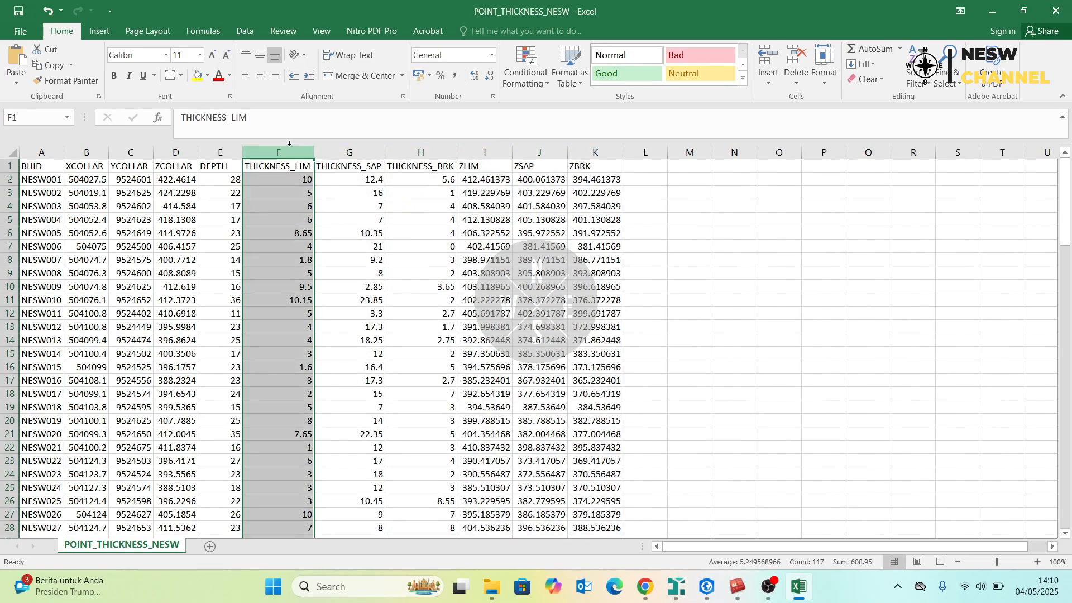
click(350, 153)
click(413, 154)
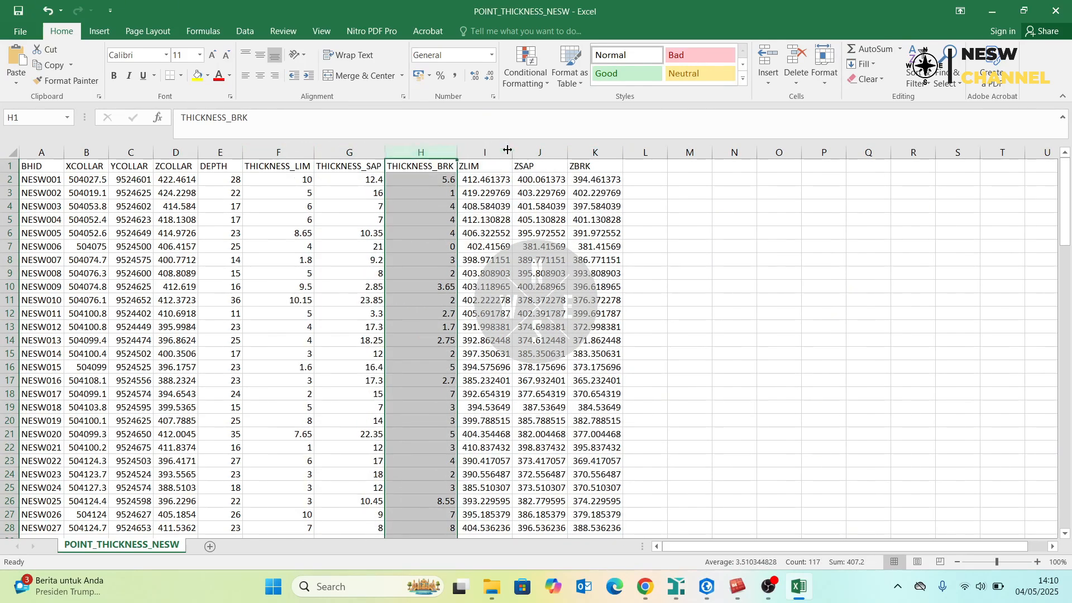
click(483, 153)
click(539, 152)
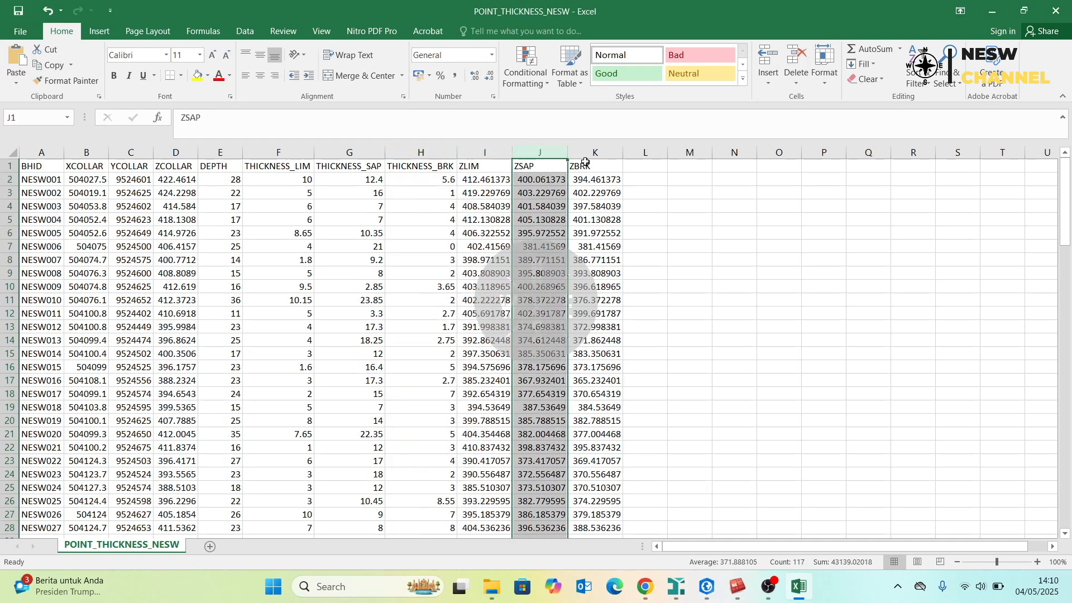
click(595, 152)
click(639, 224)
click(651, 194)
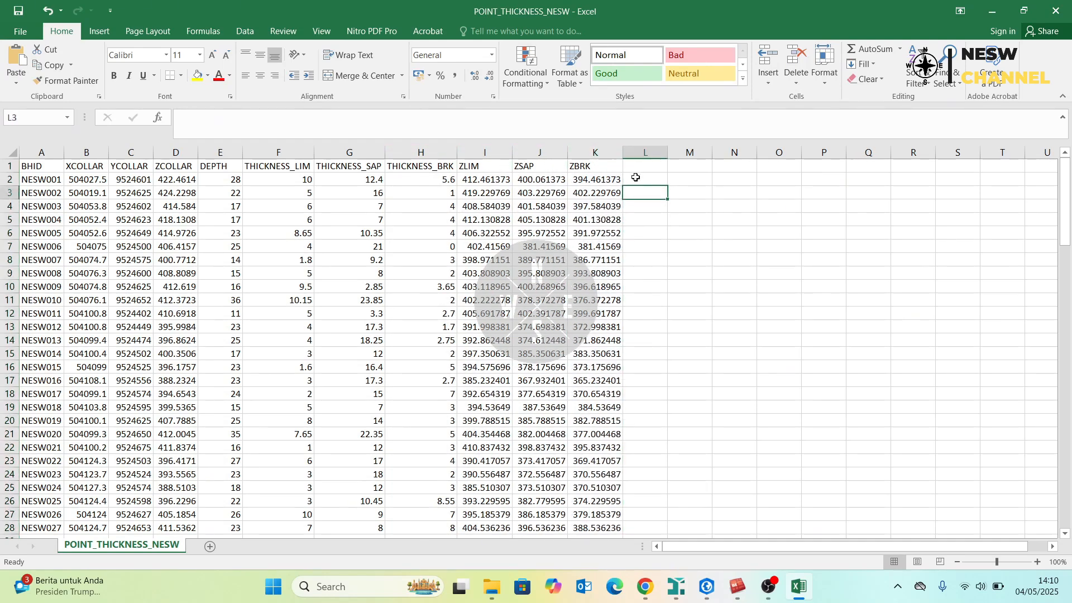
click(705, 412)
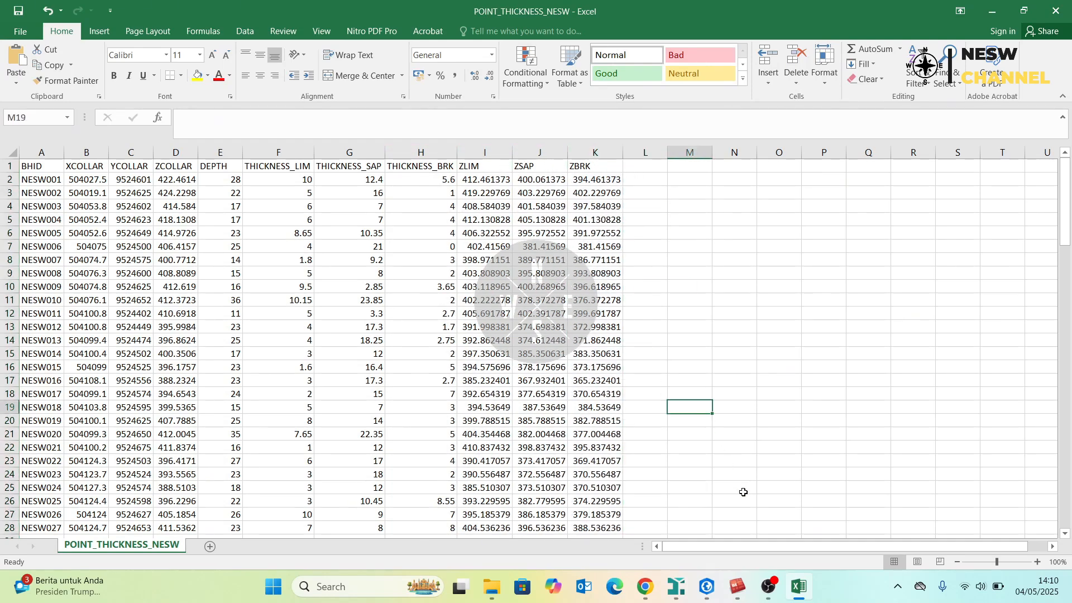
Switch to Isatis.neo and select the row of drillholes from NESW021 to NESW062 in the Drillholes layer of the map.
click(677, 585)
scroll(501, 250, down, 3)
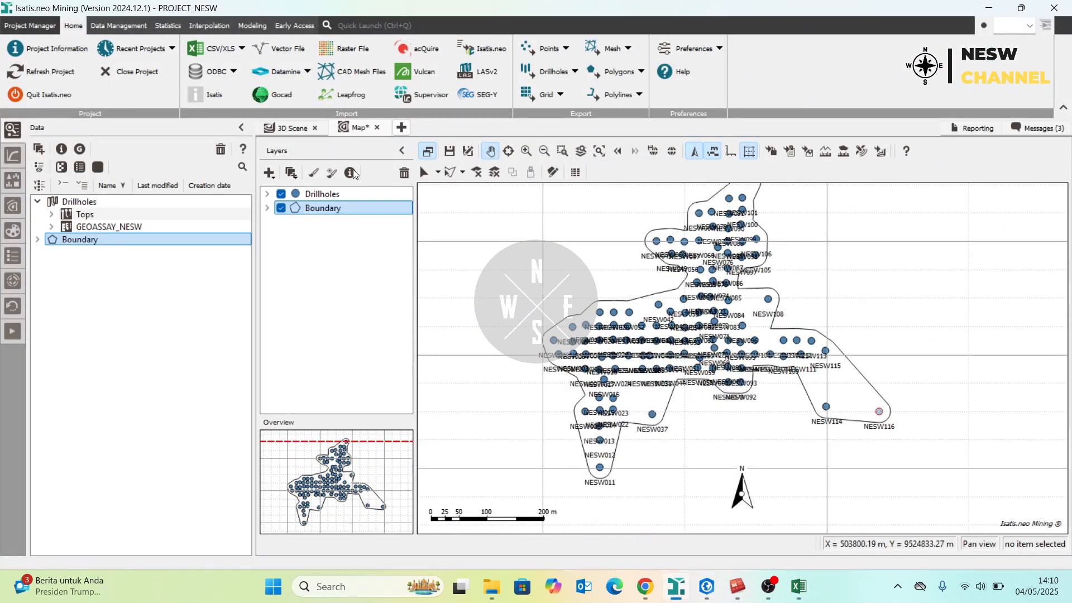
click(320, 194)
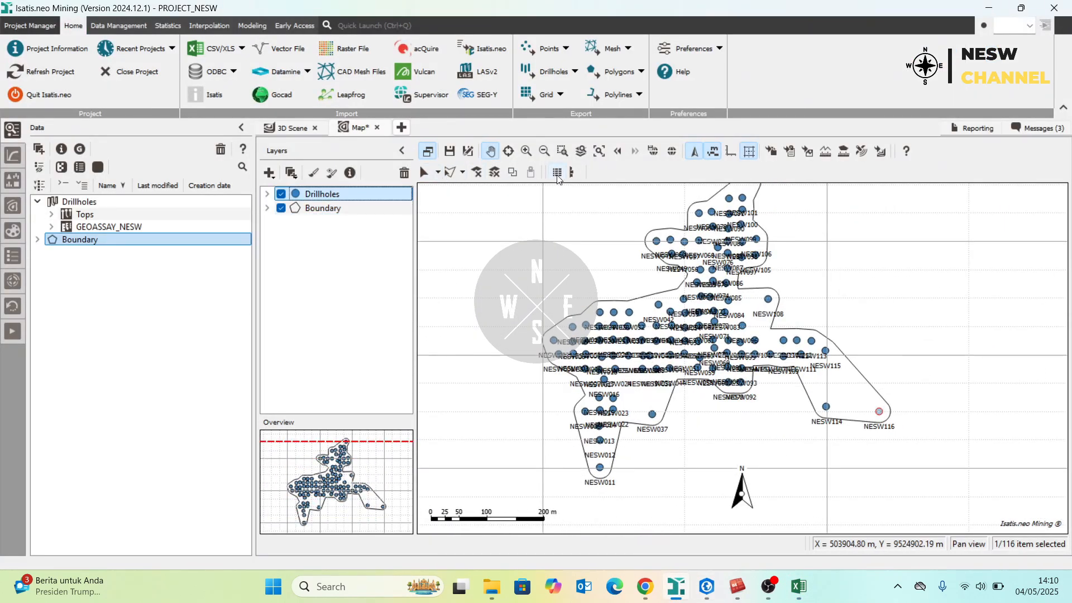
click(424, 172)
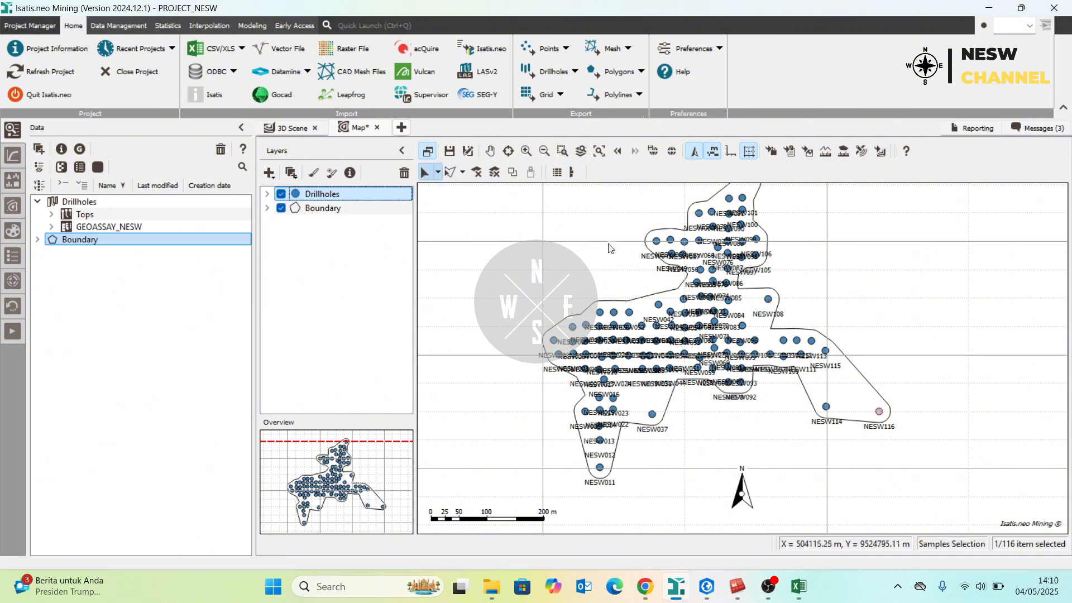
drag(582, 319, 710, 302)
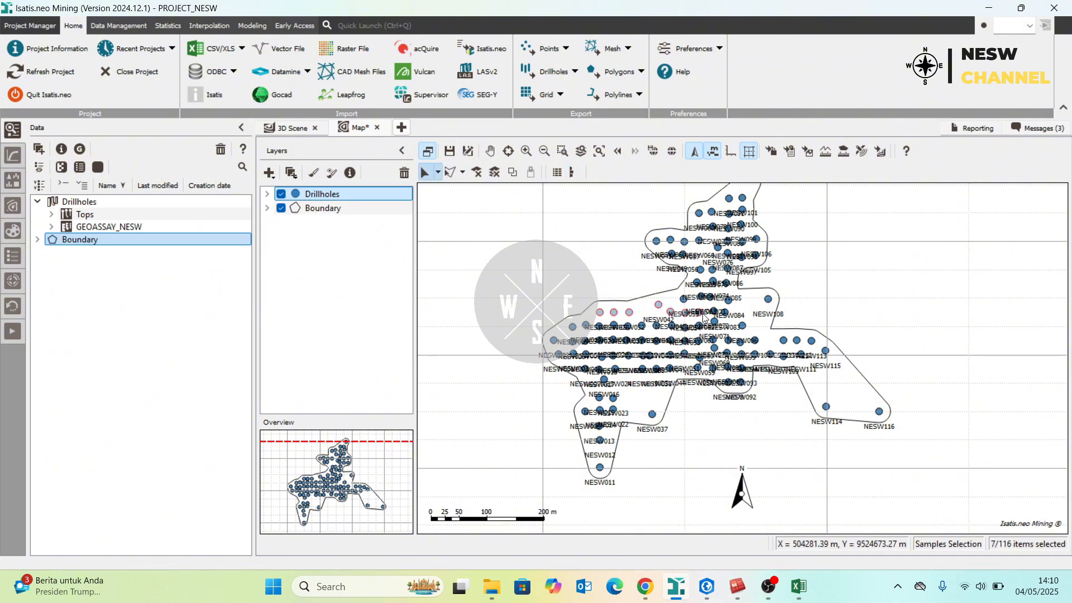
Display the DOMAIN-cat logs of the selected drillholes in a maximized window and align them to a common depth scale.
click(571, 172)
double_click(603, 106)
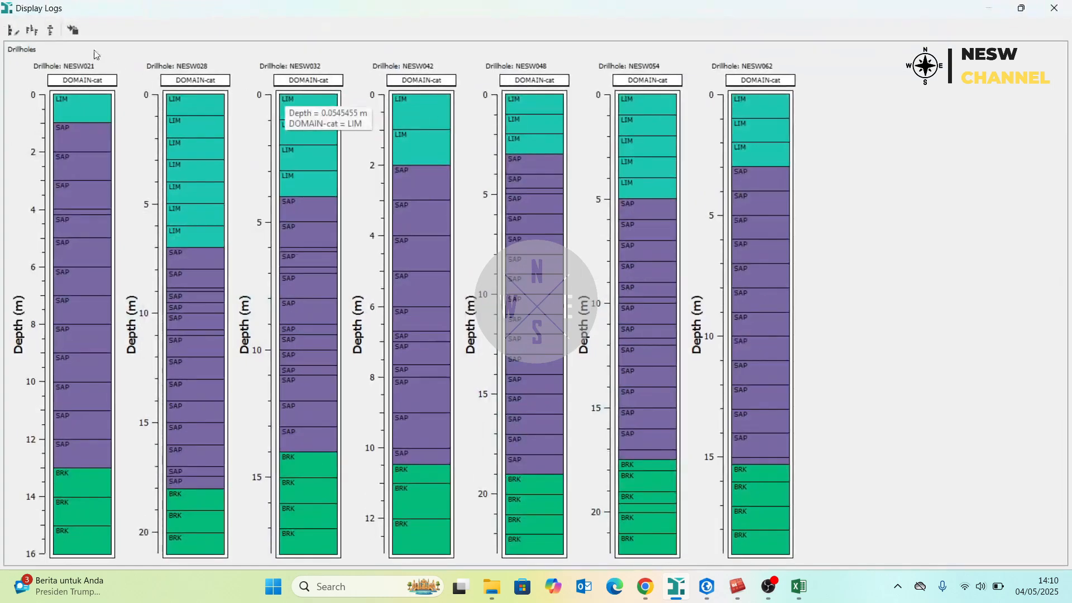
click(32, 30)
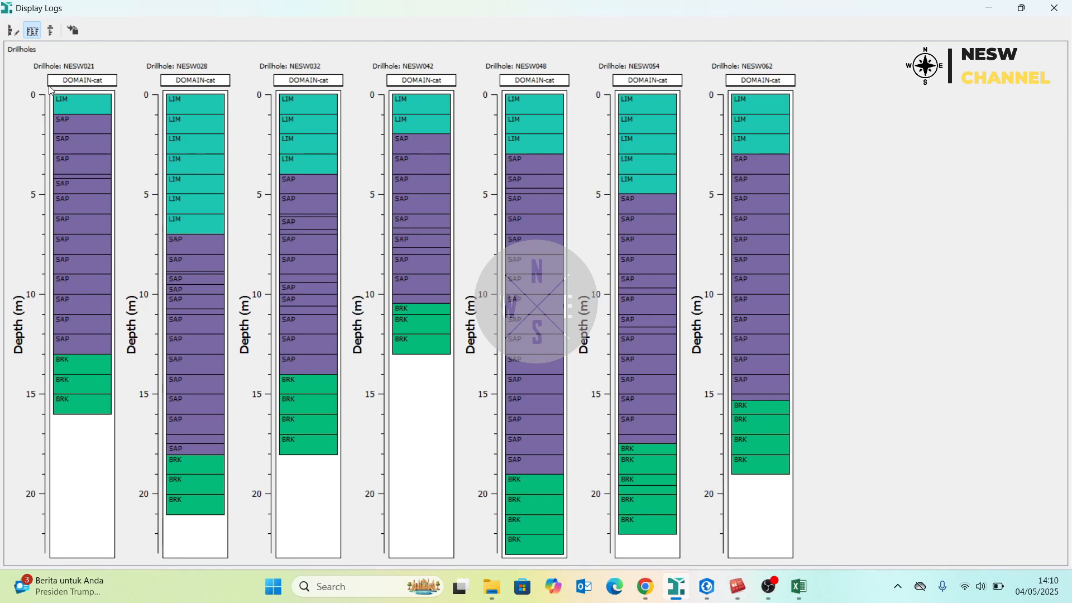
Return to the POINT_THICKNESS_NESW workbook in Excel and review the ZLIM, ZSAP and ZBRK columns together.
click(802, 590)
click(994, 8)
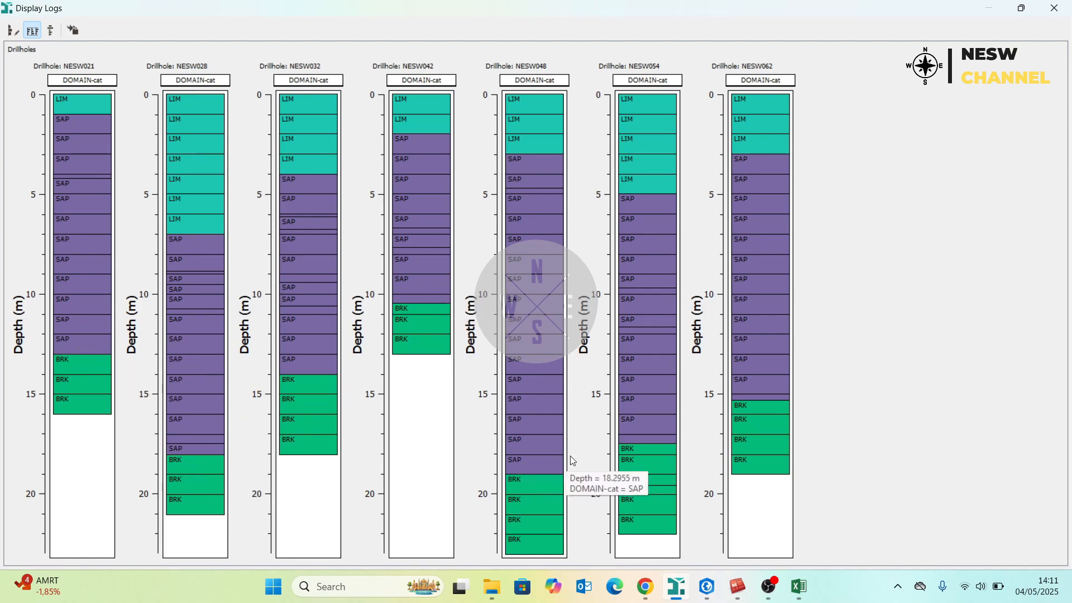
click(797, 596)
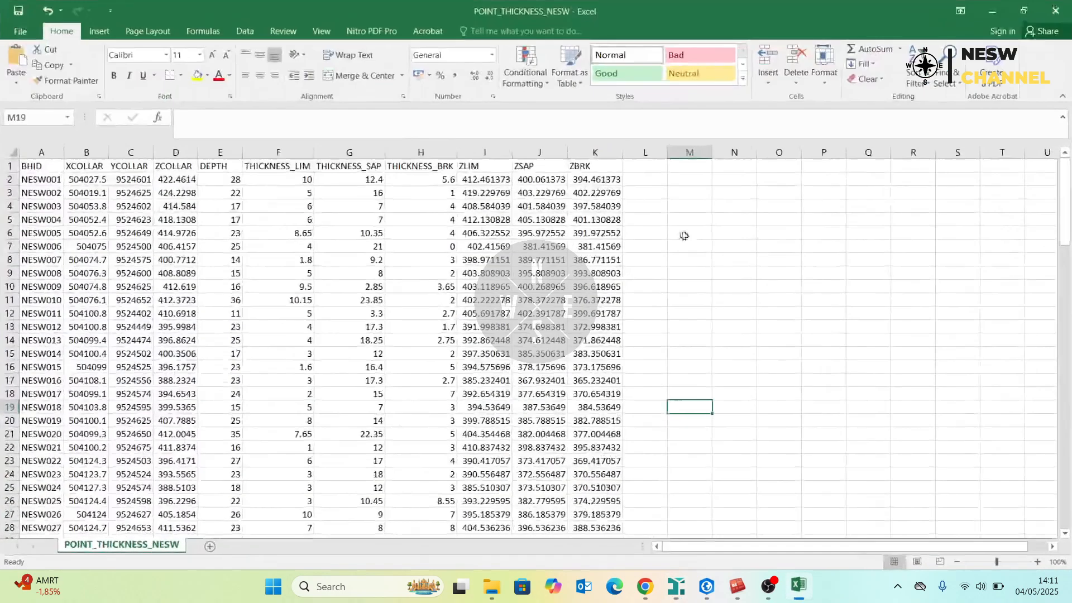
click(539, 180)
drag(485, 152, 595, 154)
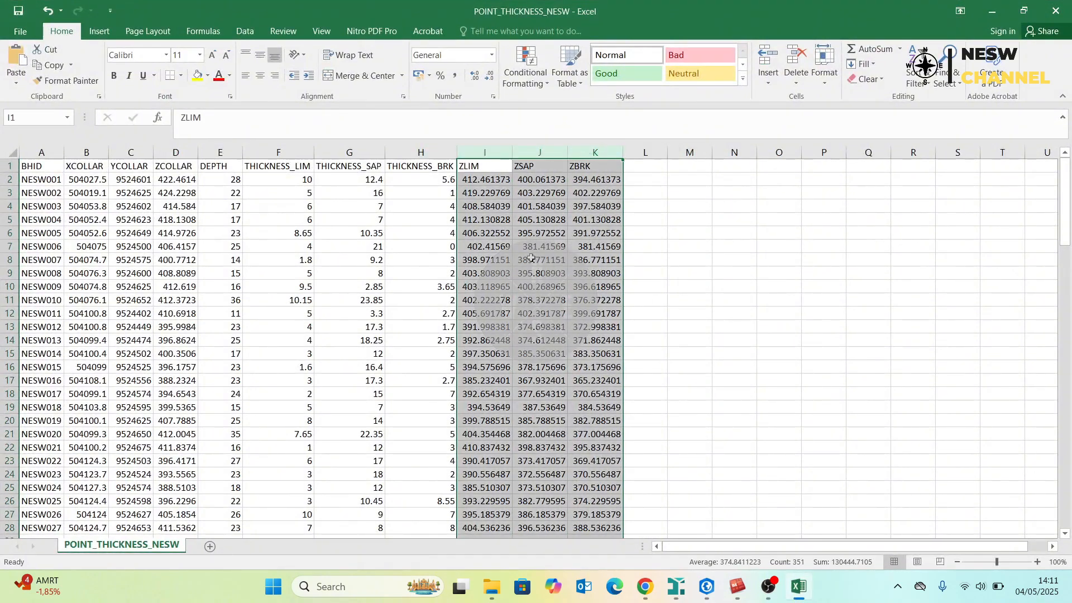
click(514, 261)
Highlight the first thickness and elevation rows, then shrink the workbook window and arrange it alongside the drillhole logs.
drag(273, 179, 603, 233)
drag(337, 23, 690, 45)
drag(790, 43, 724, 22)
drag(1018, 147, 1071, 147)
drag(646, 23, 608, 22)
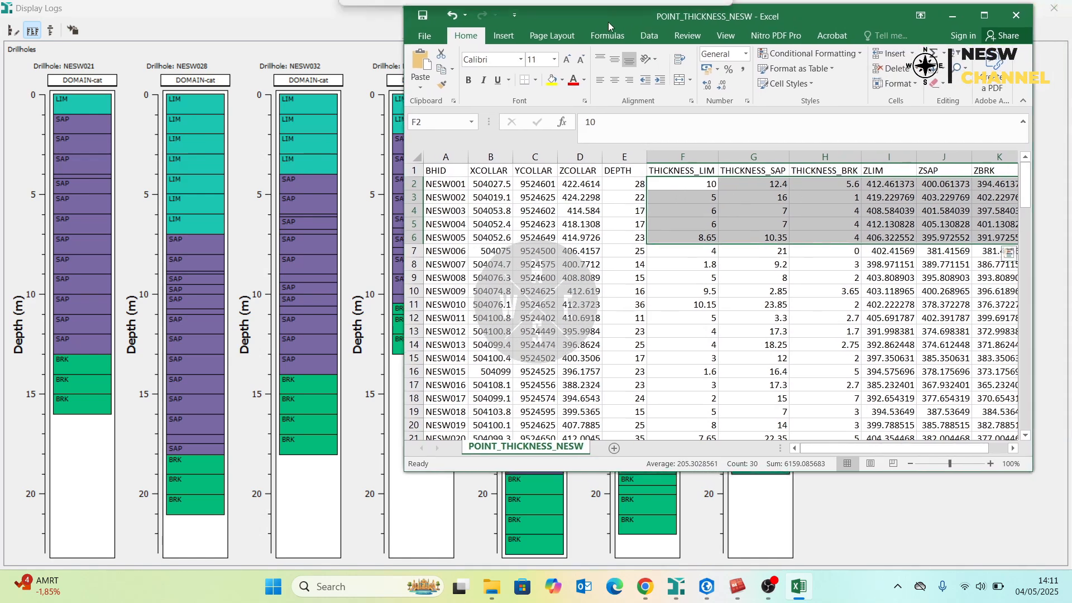
click(695, 304)
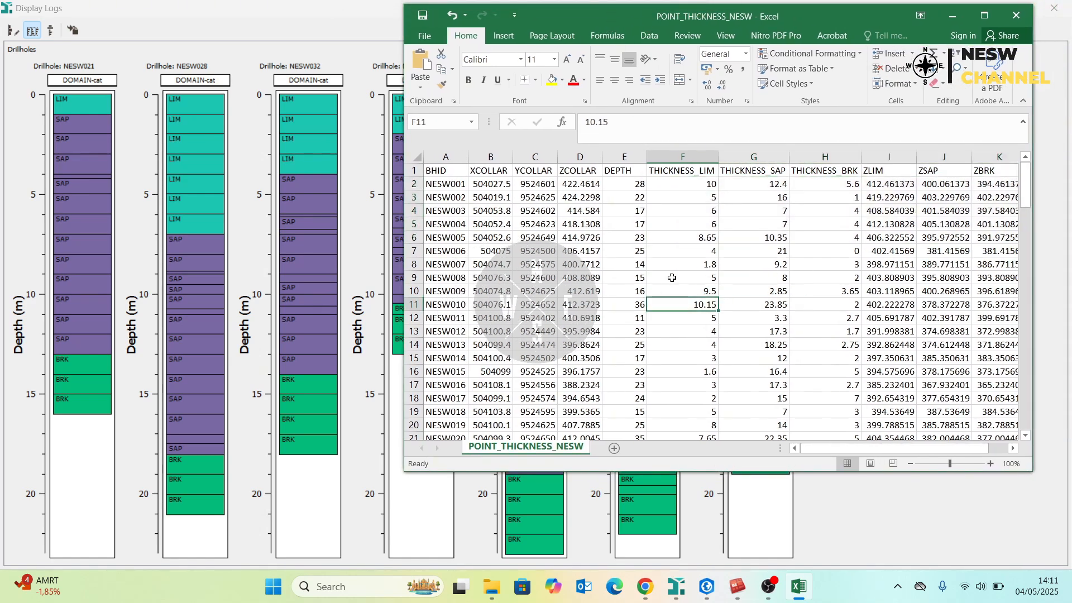
Switch to Chrome, locate the isopach map tutorial among the NESW Channel's YouTube videos, and minimize the browser.
click(645, 584)
click(106, 14)
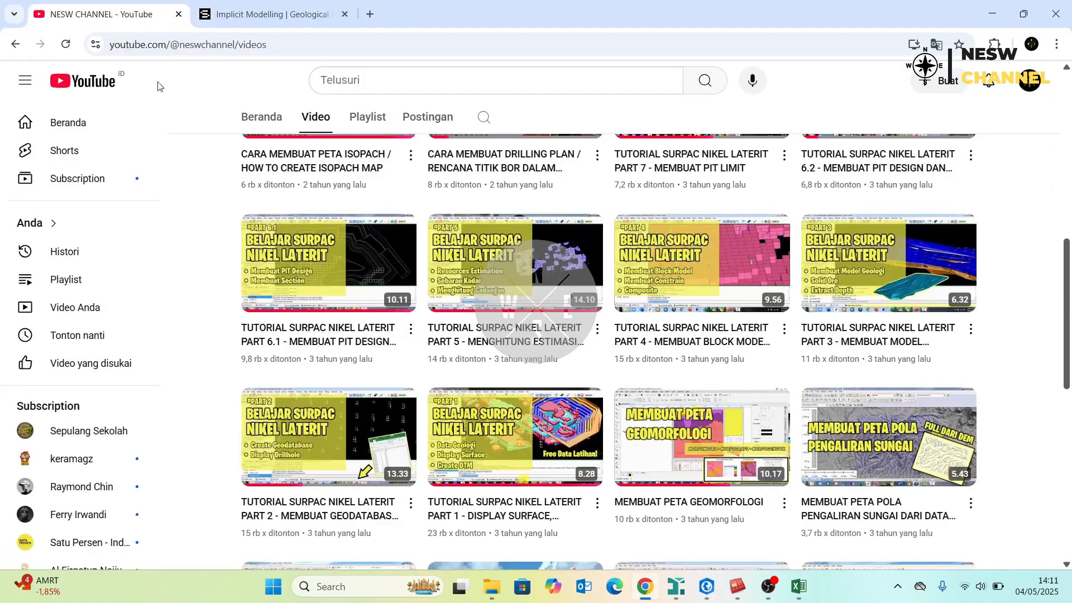
scroll(594, 366, up, 10)
scroll(349, 294, down, 6)
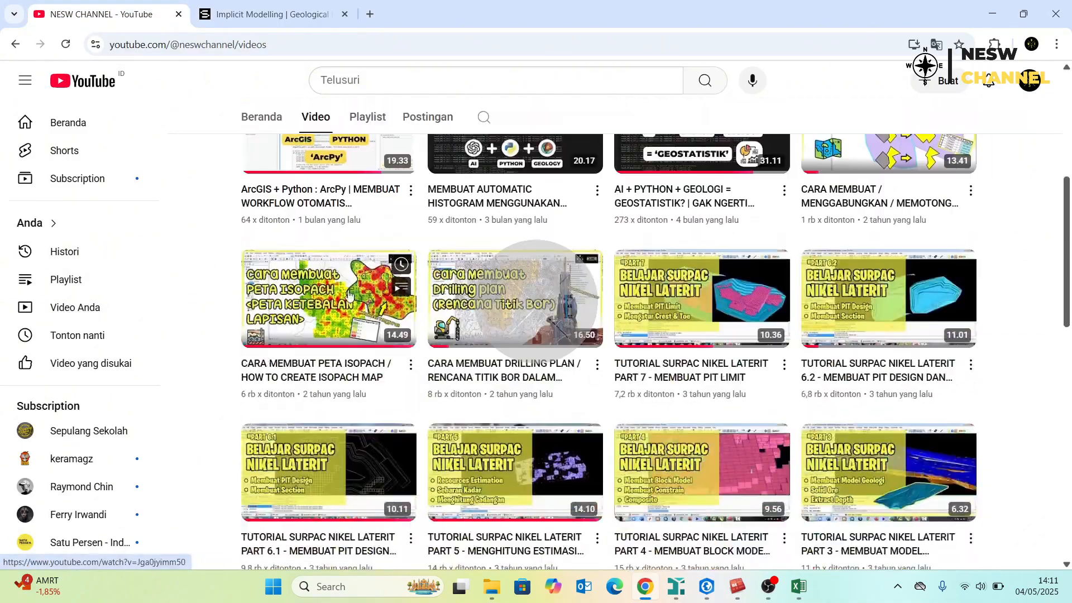
mouse_move(330, 296)
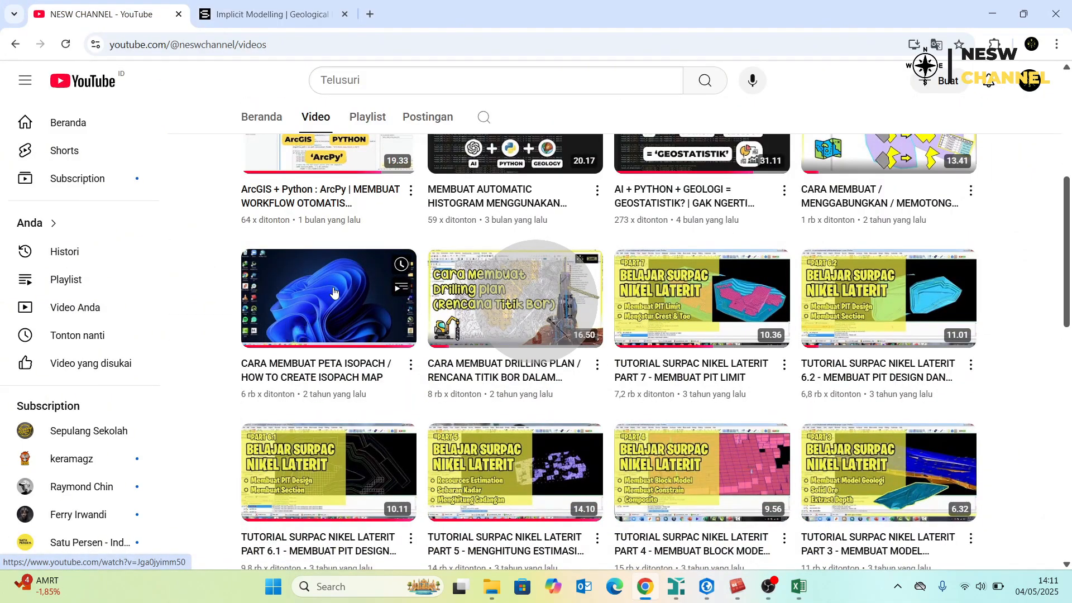
click(998, 4)
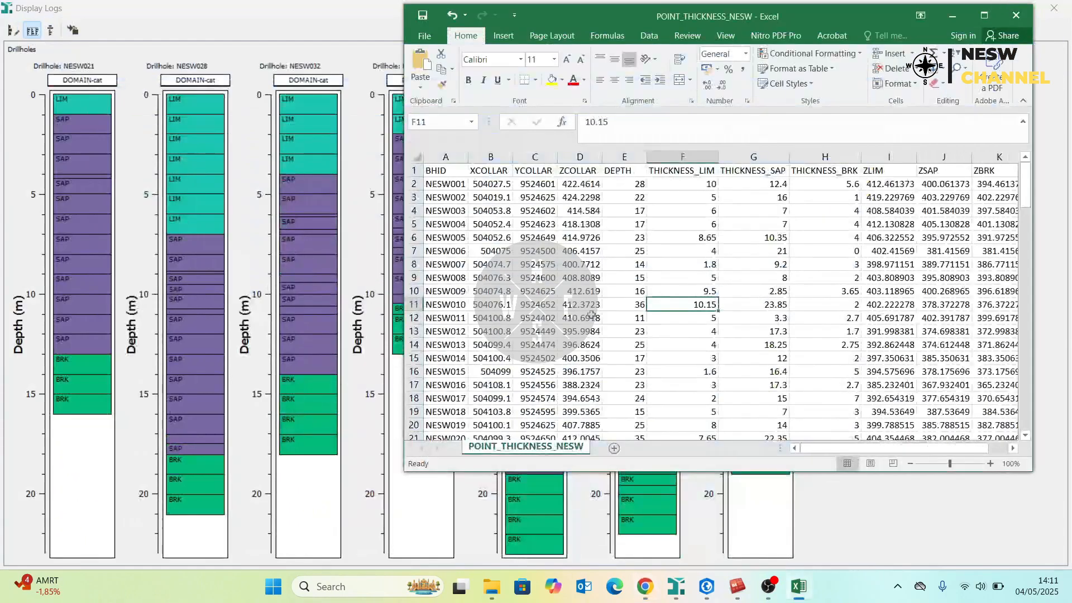
Clear all values below the headers in the THICKNESS_LIM through ZBRK columns, F to K, and return to cell A1.
drag(681, 186, 895, 301)
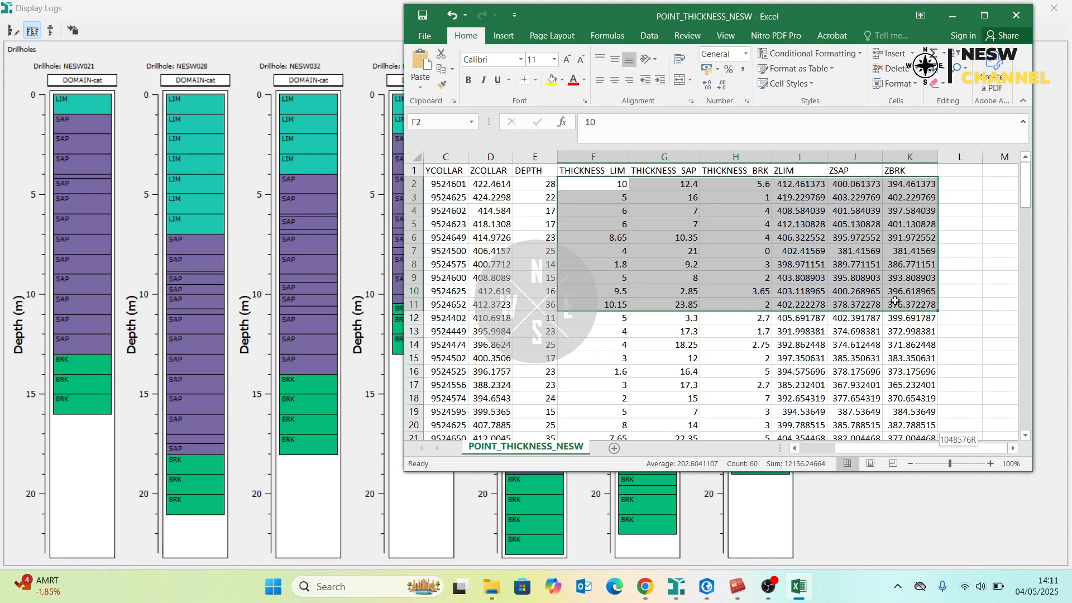
key(ctrl+shift+Down)
key(Delete)
key(Up)
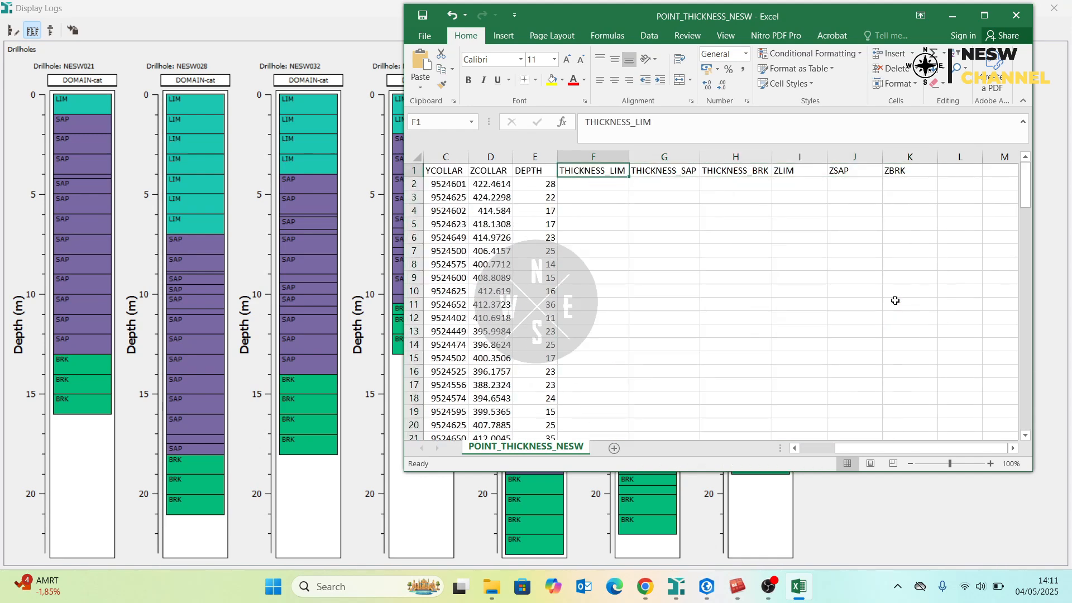
key(ctrl+Home)
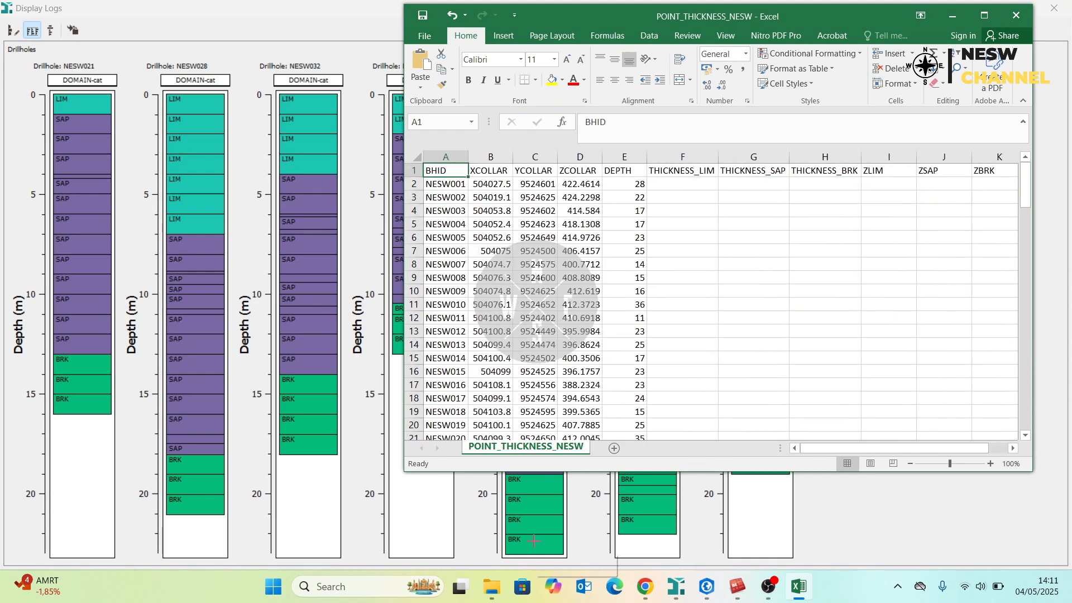
Open the GEOASSAY_NESW workbook from File Explorer, place it beside the point thickness workbook, and review its LEN and DOMAIN columns.
click(502, 581)
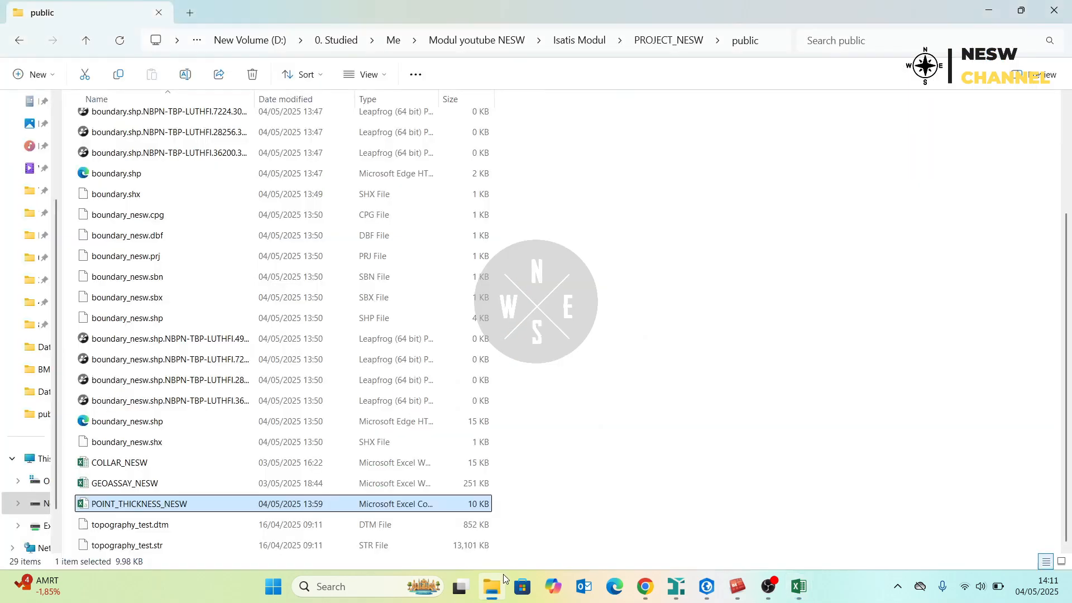
double_click(124, 481)
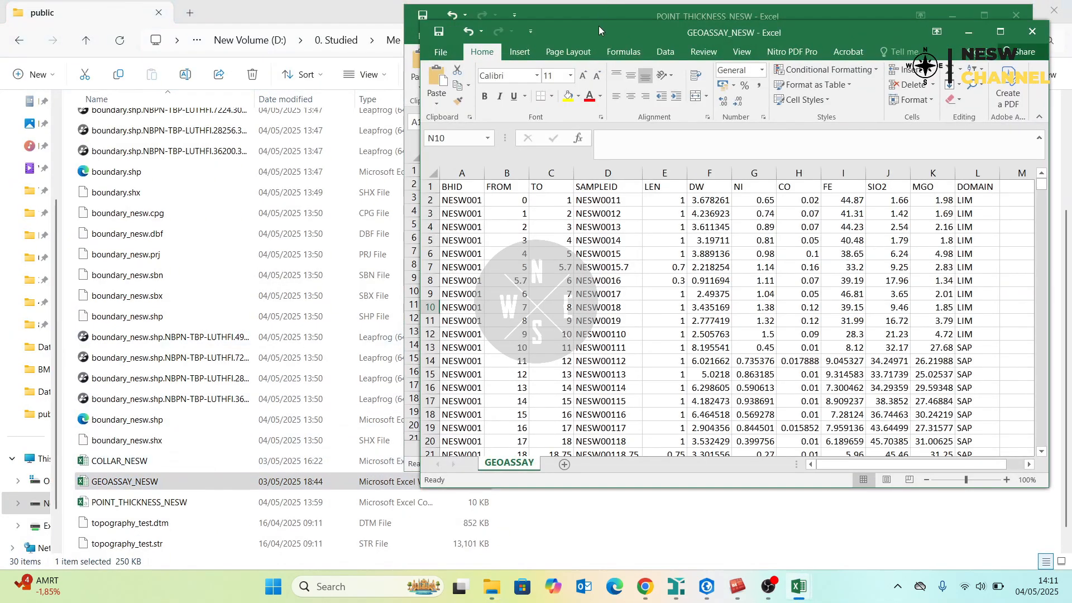
drag(598, 28, 182, 29)
click(246, 173)
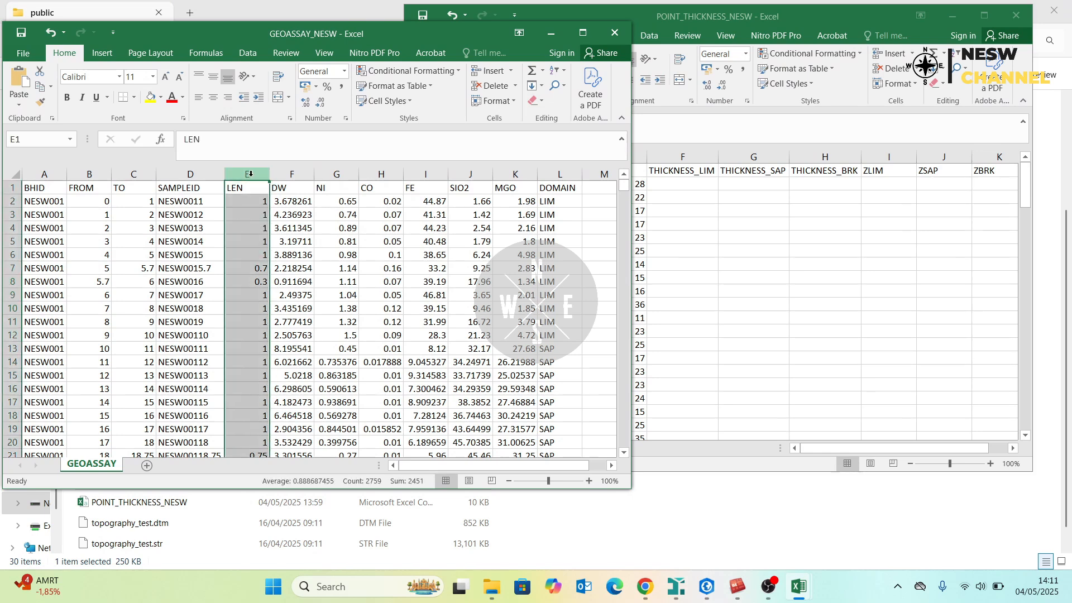
click(549, 172)
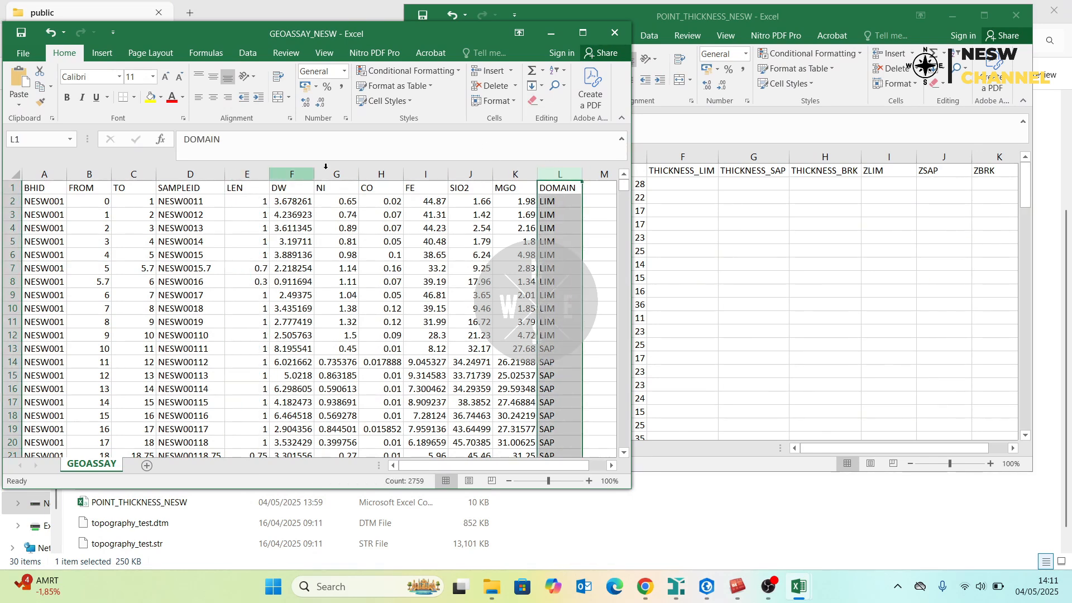
Start a SUMIFS formula in cell F2 of POINT_THICKNESS_NESW with GEOASSAY_NESW's LEN column, E:E, as the sum range.
click(677, 182)
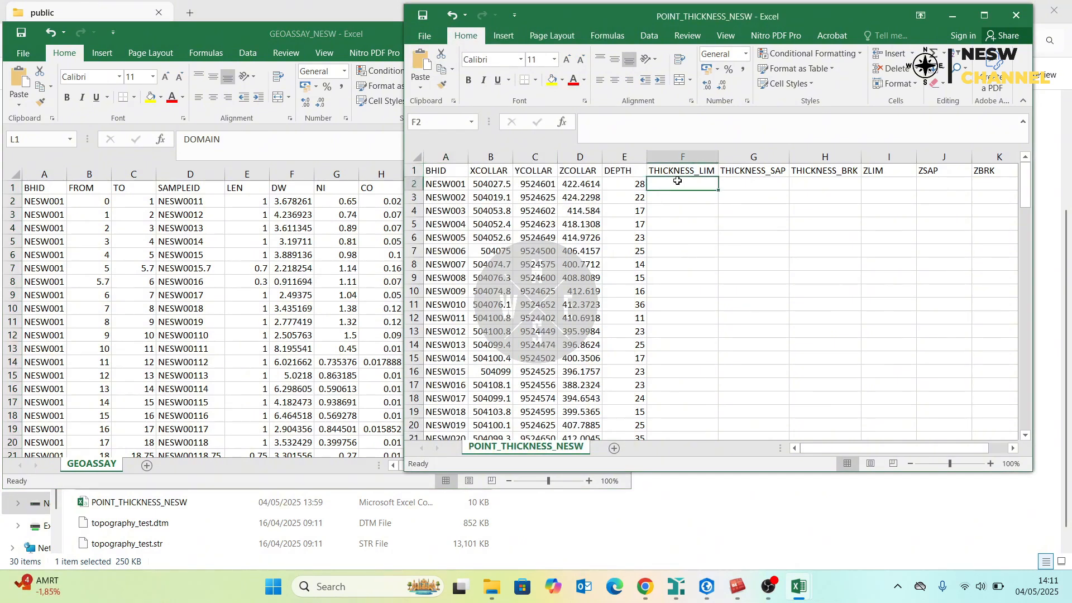
text(=sumi)
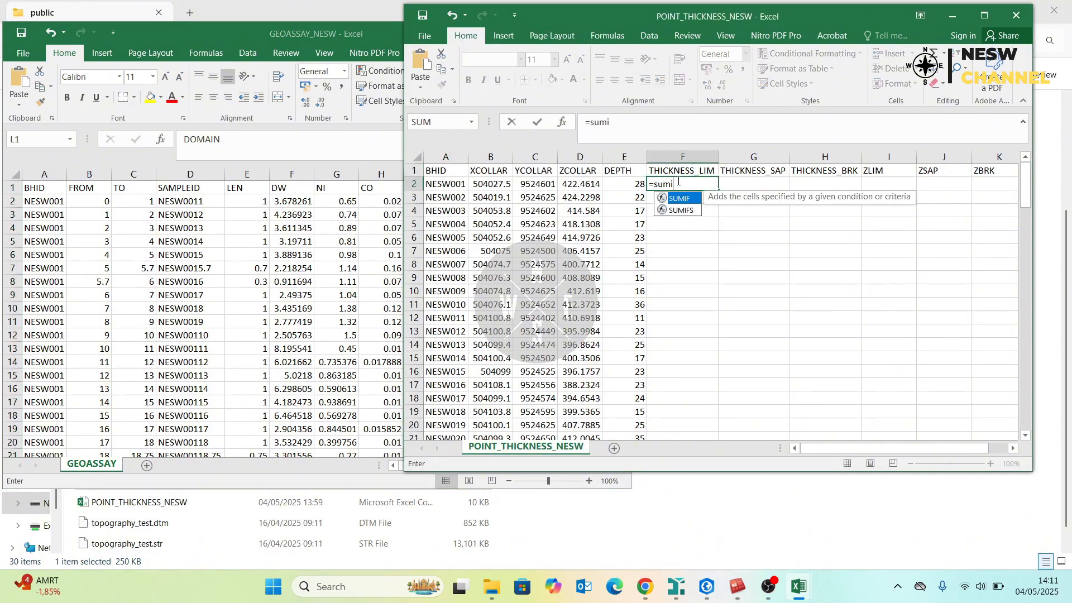
double_click(684, 210)
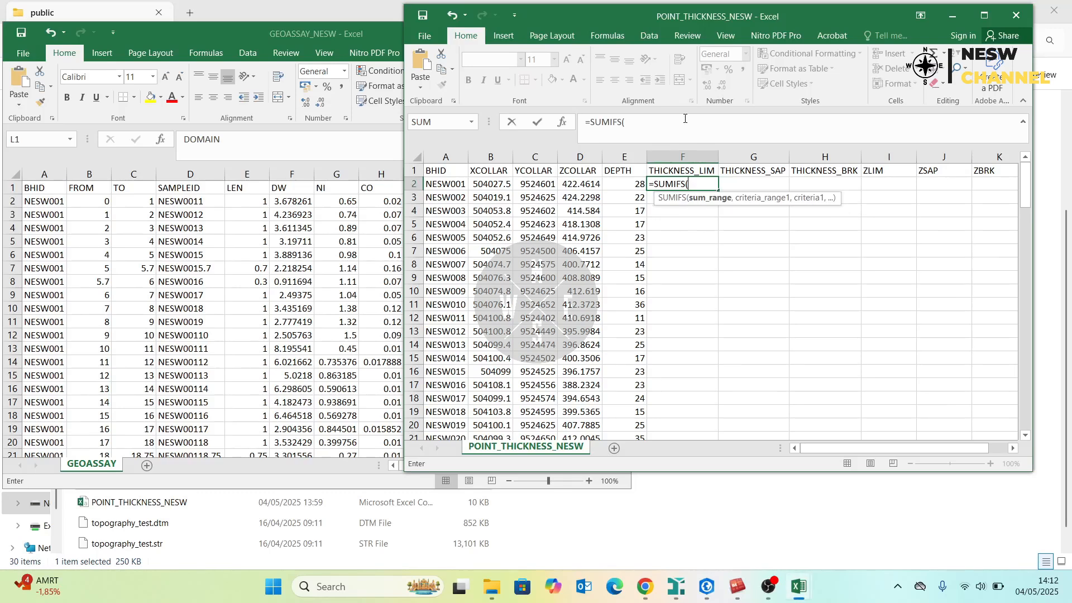
click(679, 119)
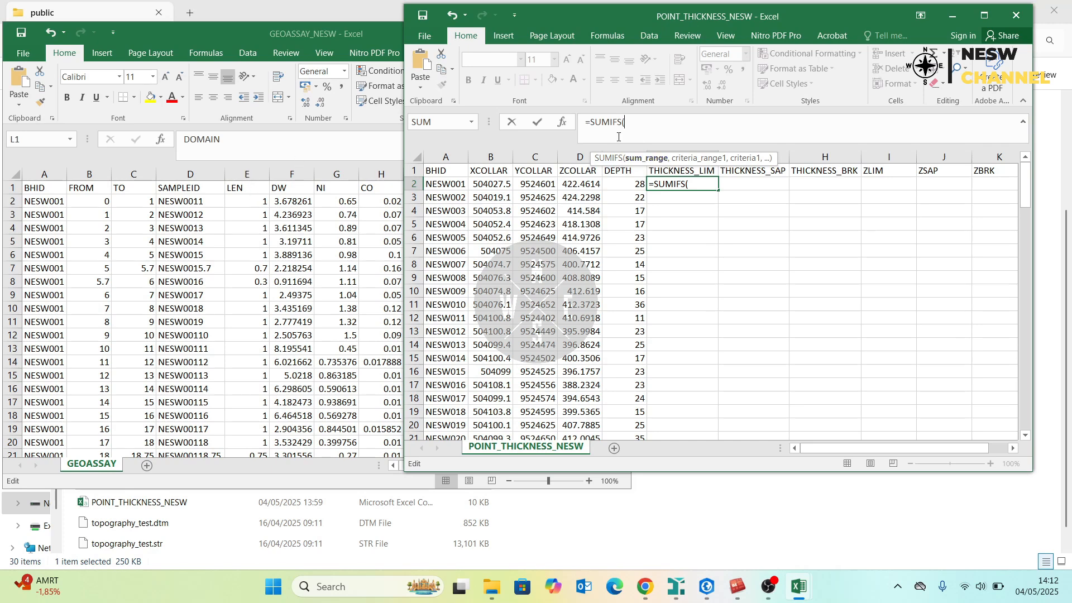
click(259, 176)
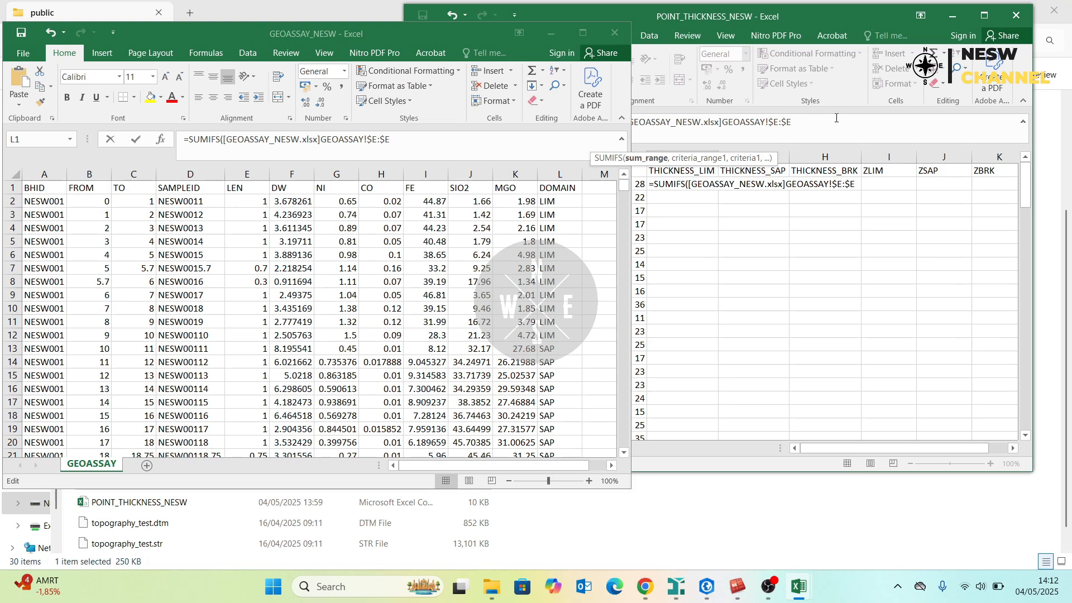
text(,)
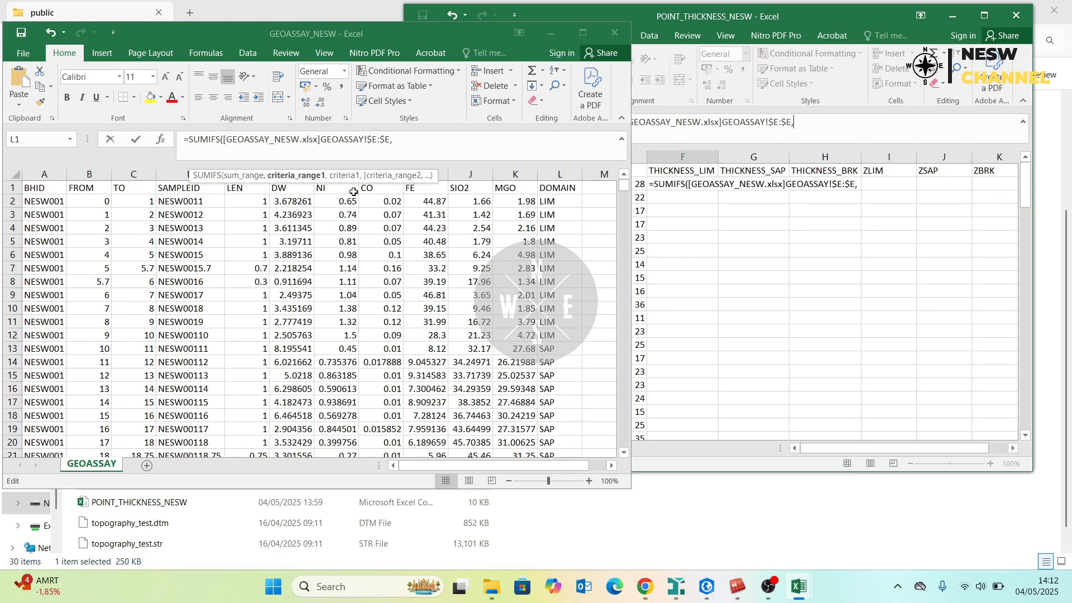
Add the first SUMIFS condition, matching GEOASSAY_NESW's BHID column, A:A, to cell A2 of the point thickness sheet.
click(49, 169)
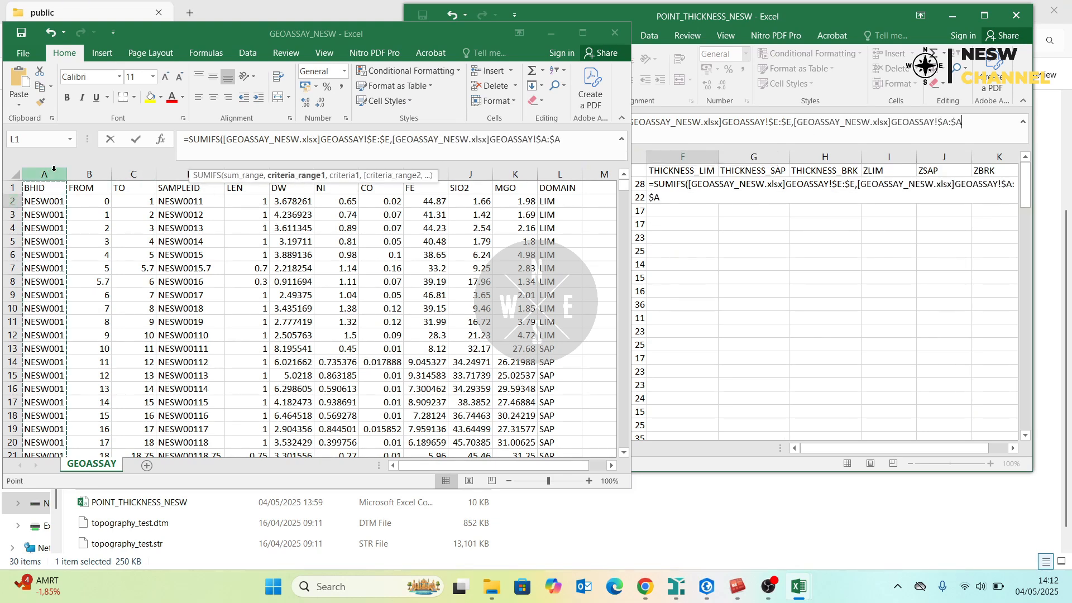
text(,)
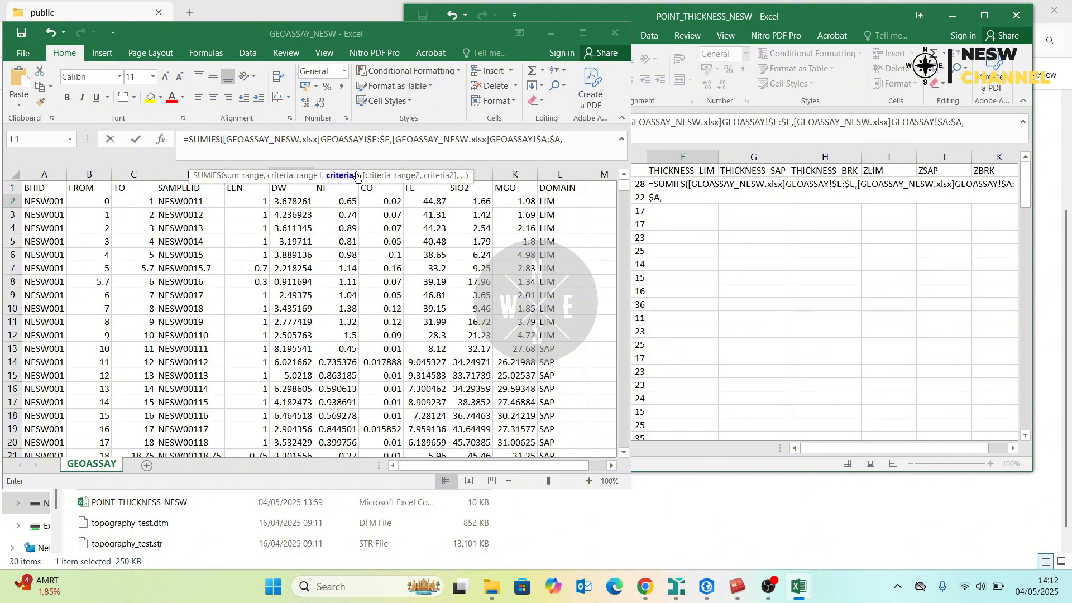
click(610, 11)
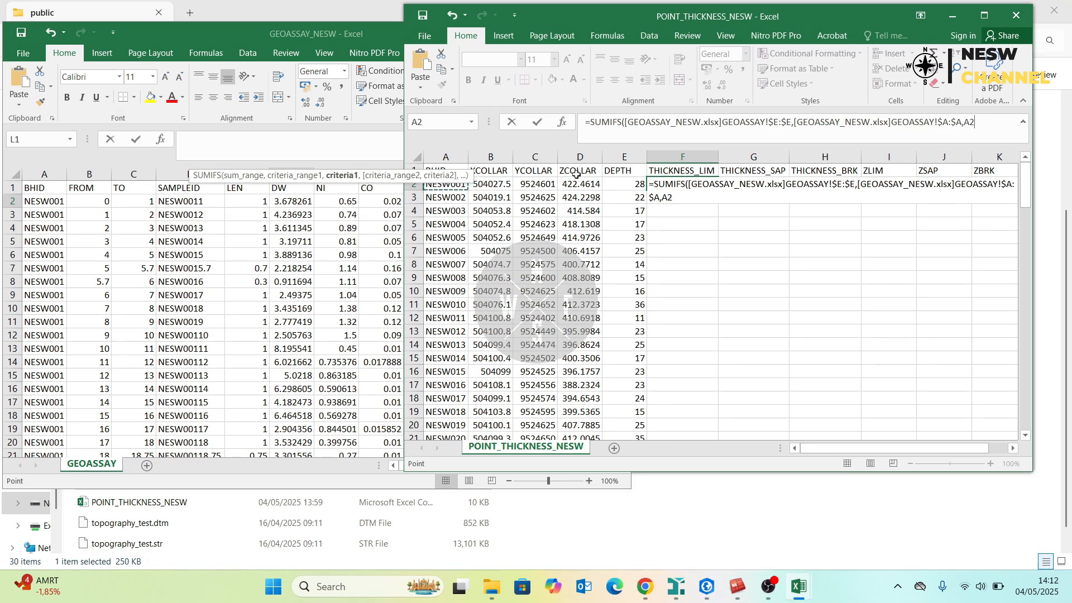
text(,)
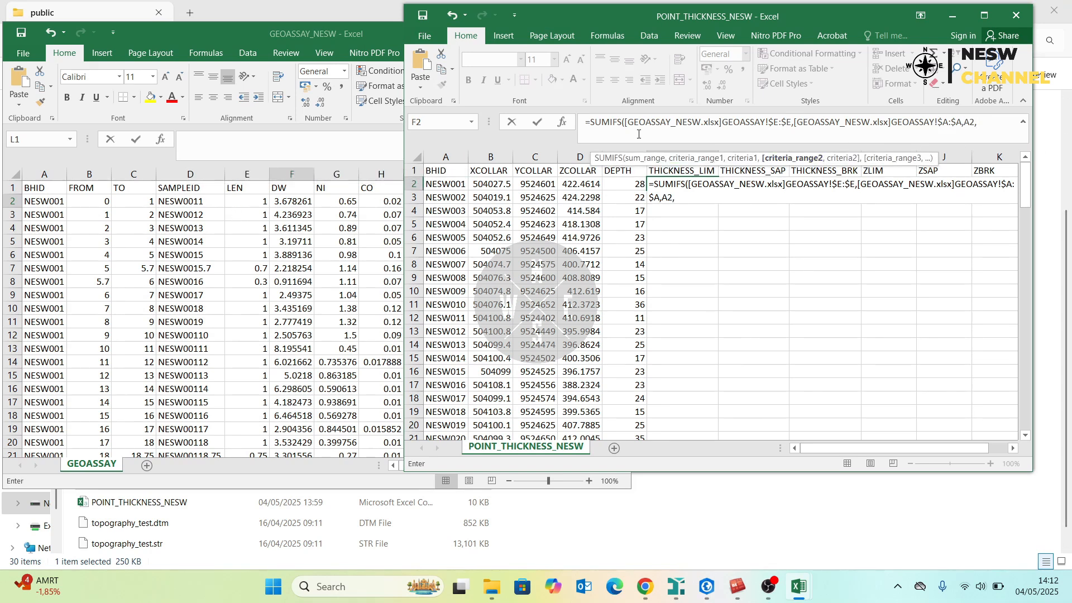
Add GEOASSAY_NESW's DOMAIN column, L:L, with criterion "LIM" as the second SUMIFS condition and complete the formula.
click(169, 28)
click(561, 174)
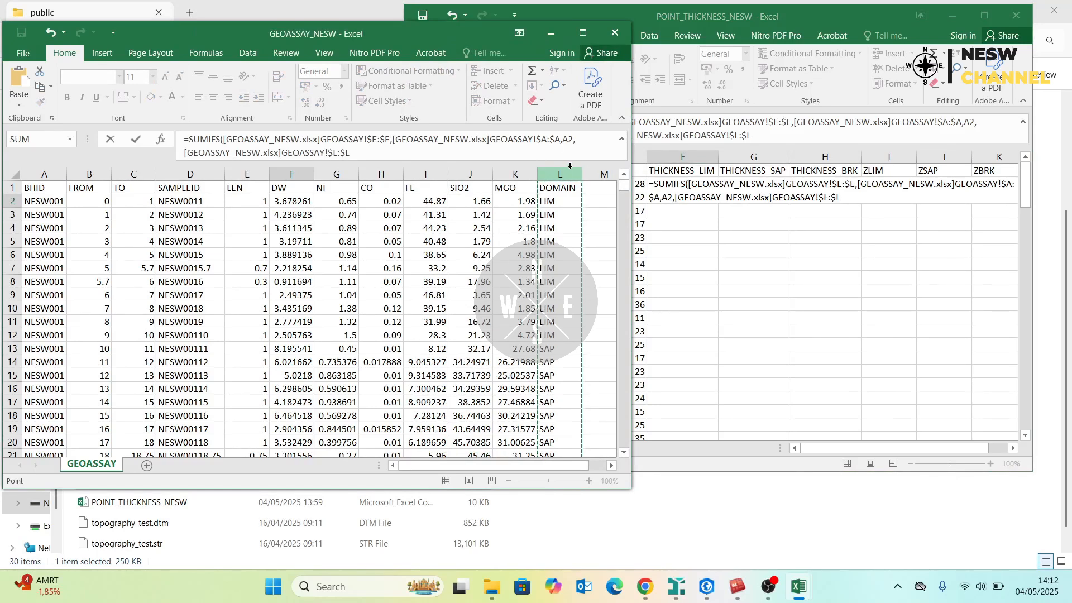
text(,)
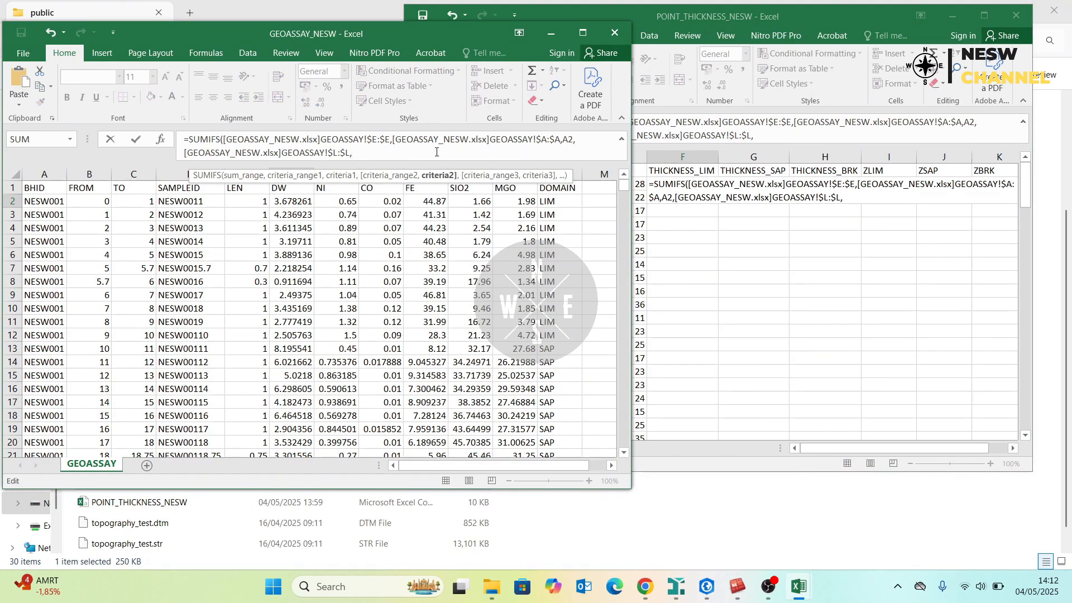
text(")
key(Caps_Lock)
text(LIM"))
key(Return)
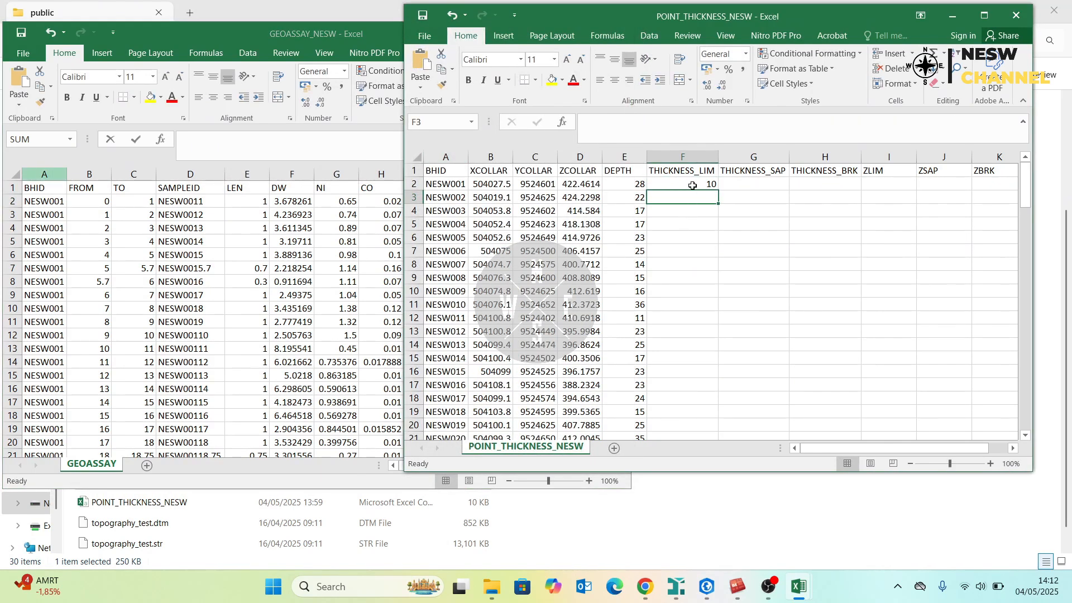
Check the LIM thickness of drillhole NESW001 in F2 against the sum of its LIM-domain LEN values in GEOASSAY_NESW.
click(692, 185)
drag(627, 16, 684, 19)
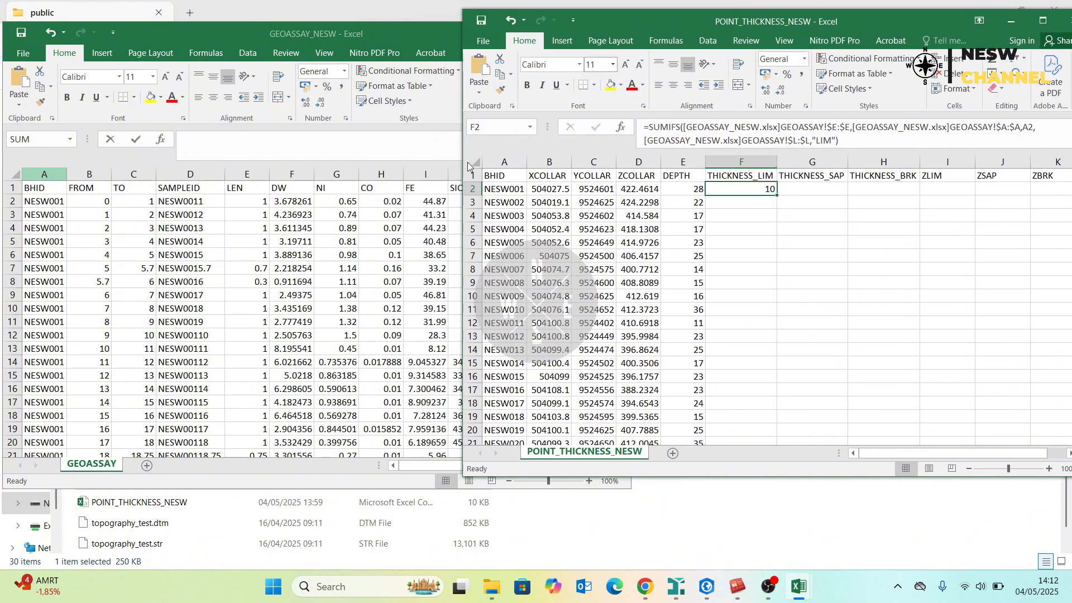
click(493, 199)
click(509, 187)
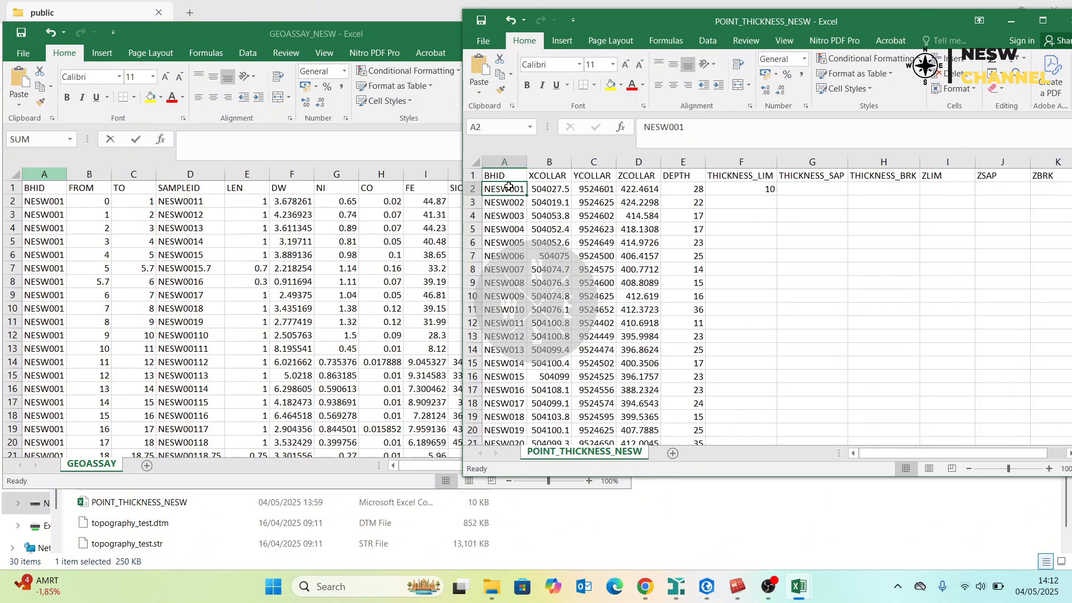
click(270, 220)
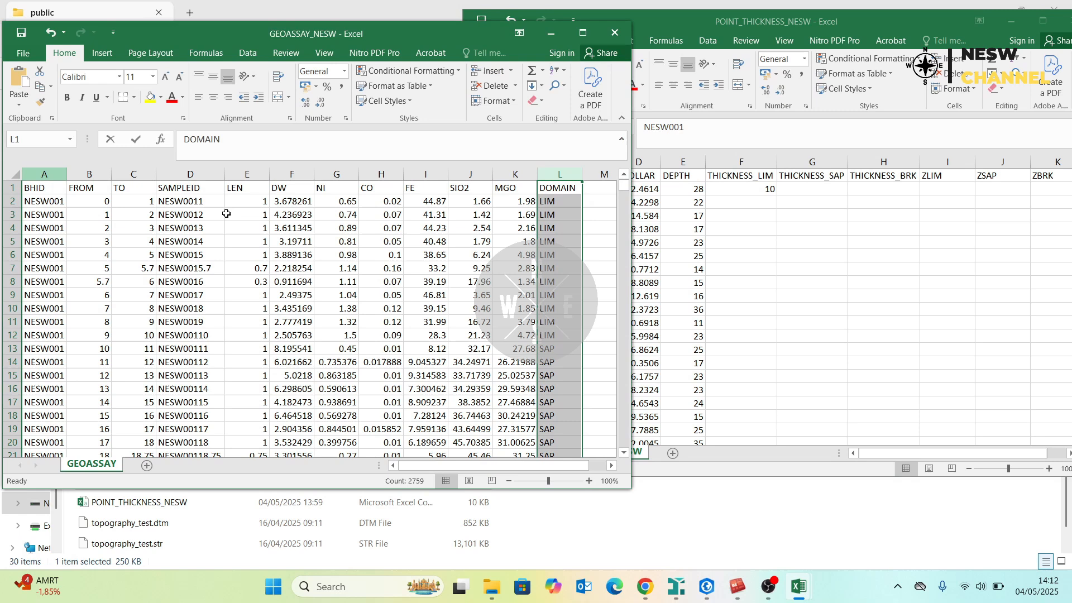
click(62, 217)
drag(563, 201, 180, 335)
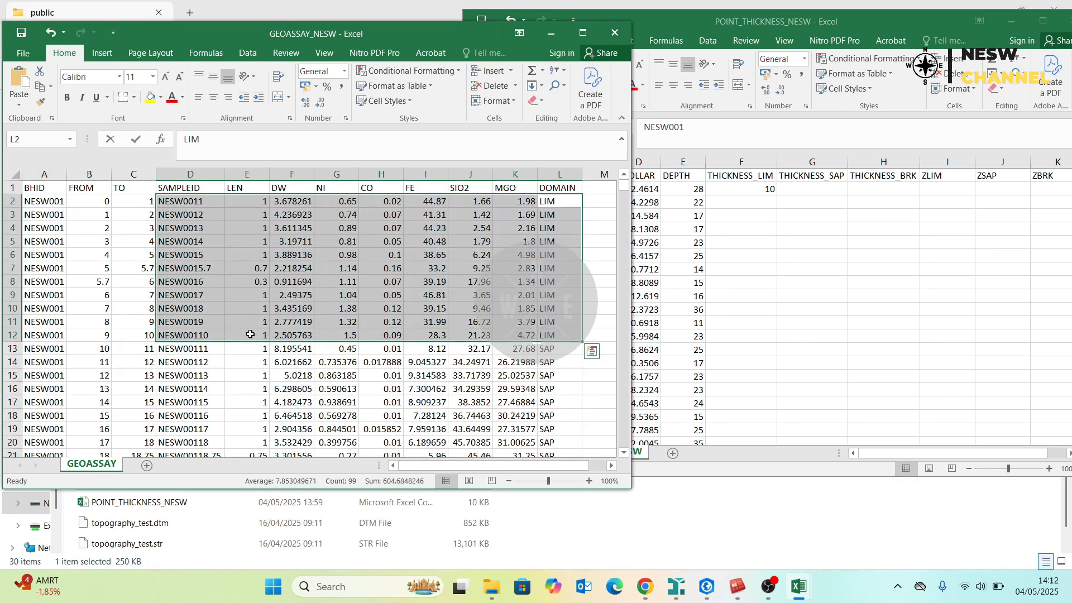
drag(251, 334, 250, 201)
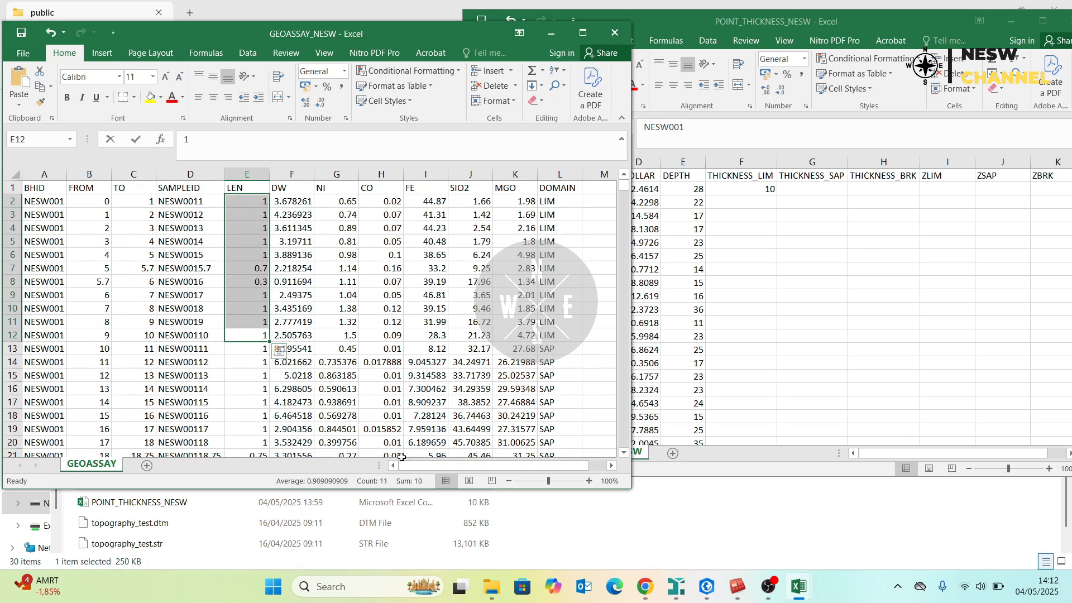
Copy the THICKNESS_LIM SUMIFS formula from F2 into G2 under THICKNESS_SAP and change its domain criterion to "SAP".
click(743, 189)
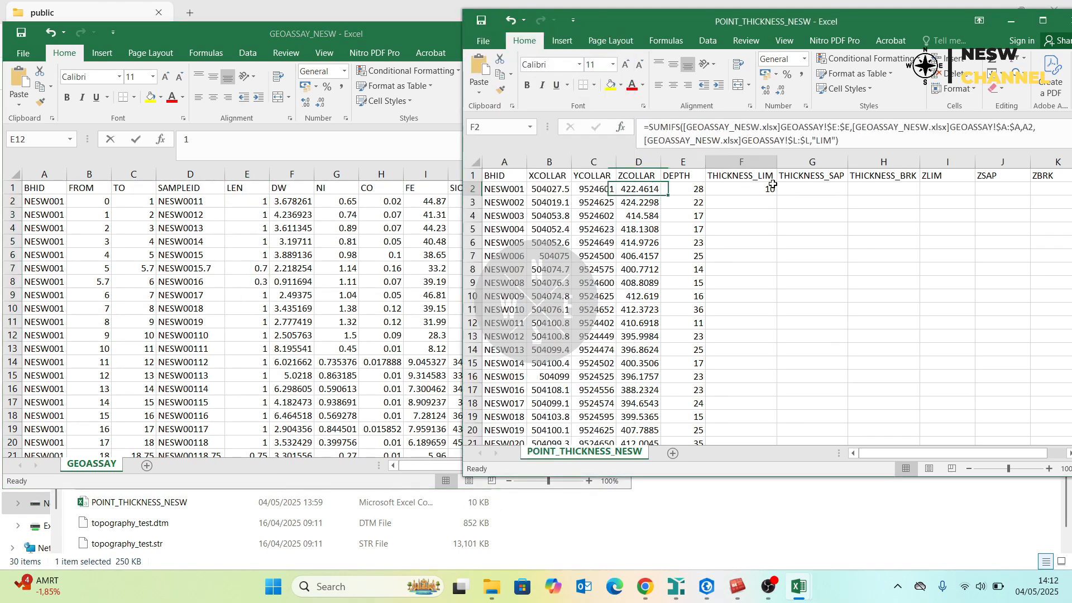
triple_click(868, 140)
key(ctrl+c)
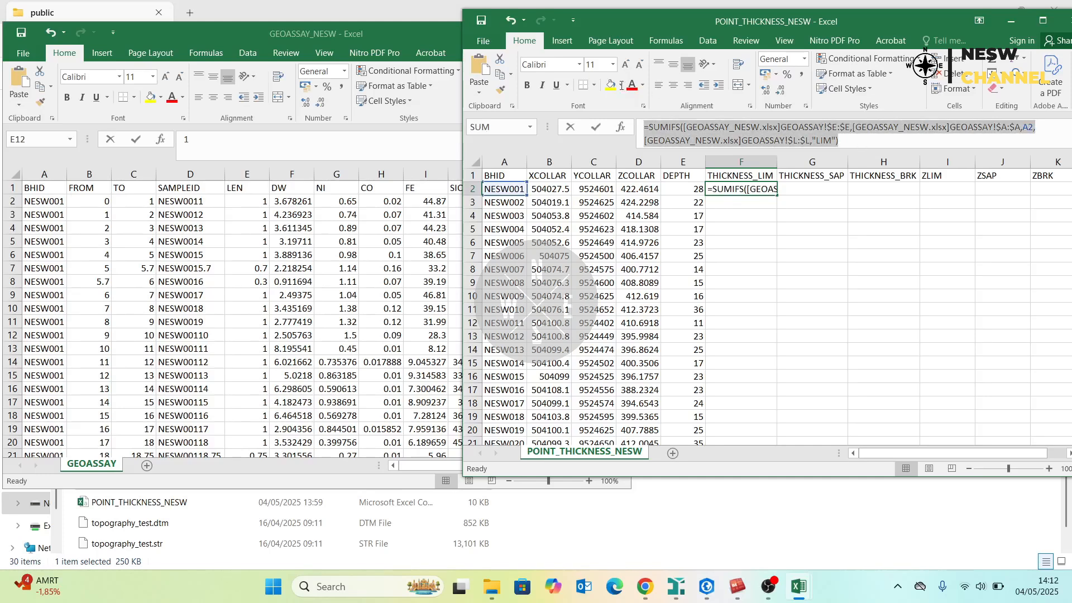
key(Return)
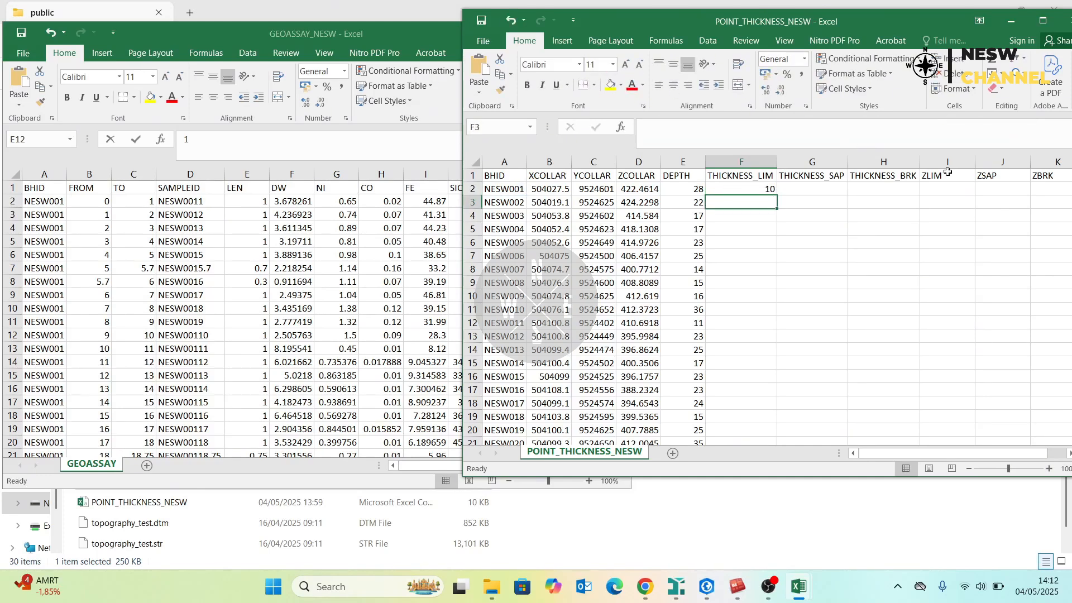
click(833, 189)
click(813, 132)
key(ctrl+v)
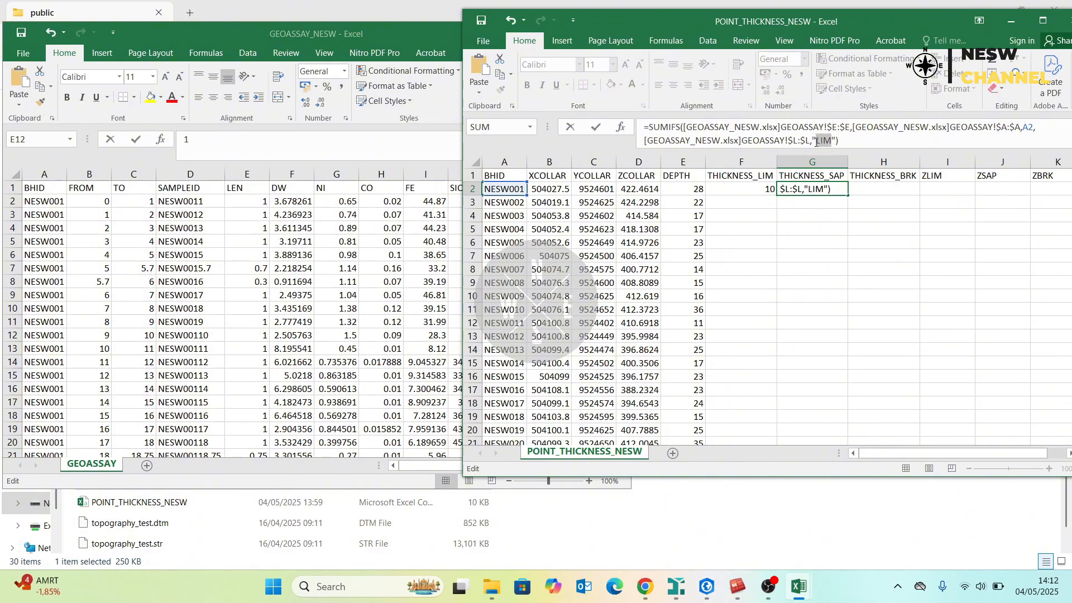
key(Return)
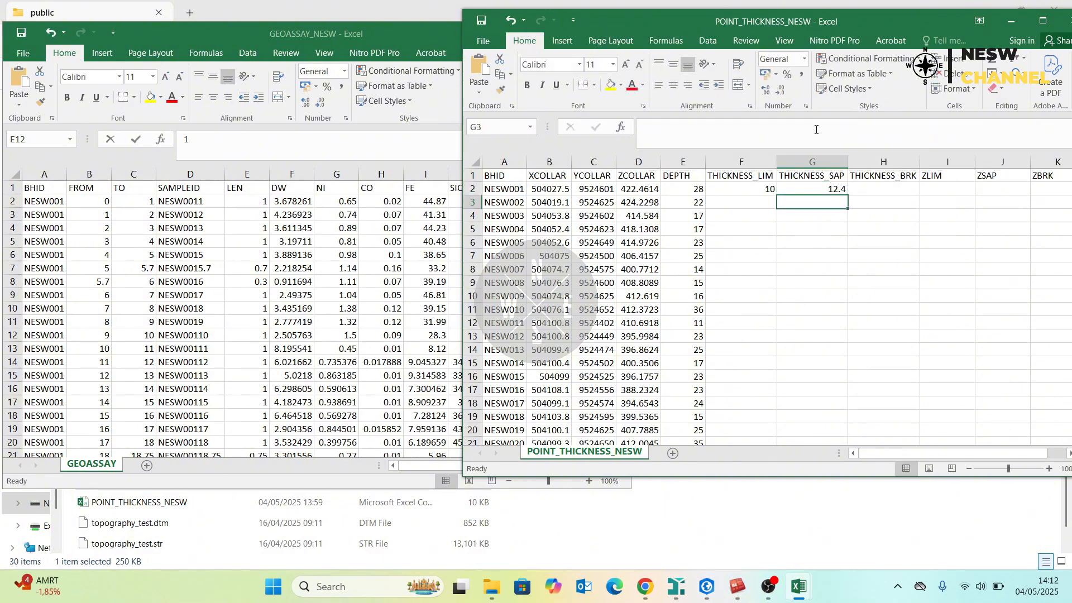
Enter the same SUMIFS formula in H2 under THICKNESS_BRK with the domain criterion "BRK".
click(879, 188)
click(804, 130)
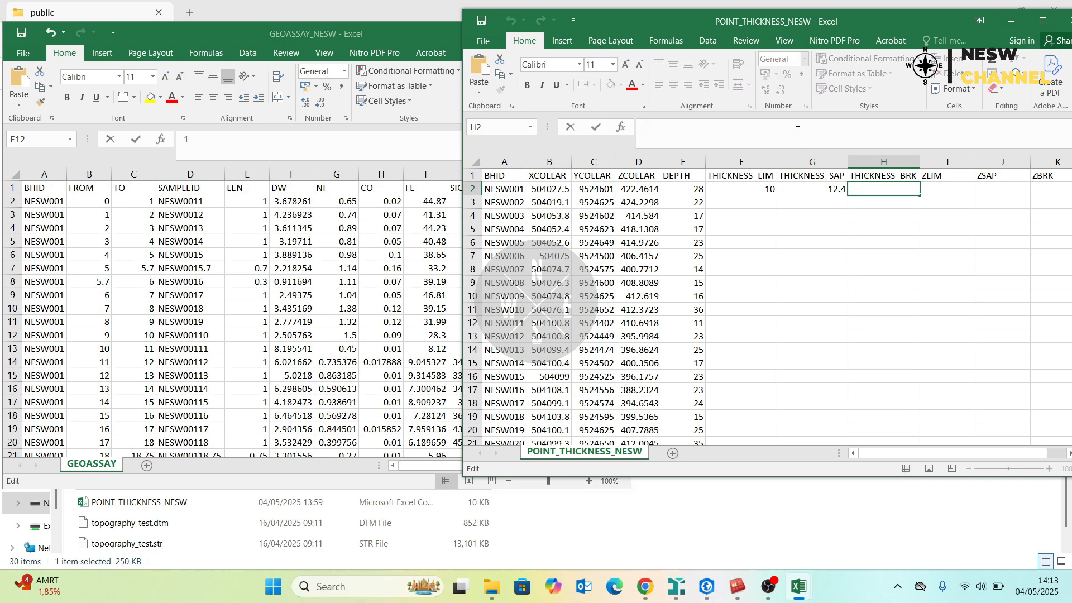
key(ctrl+v)
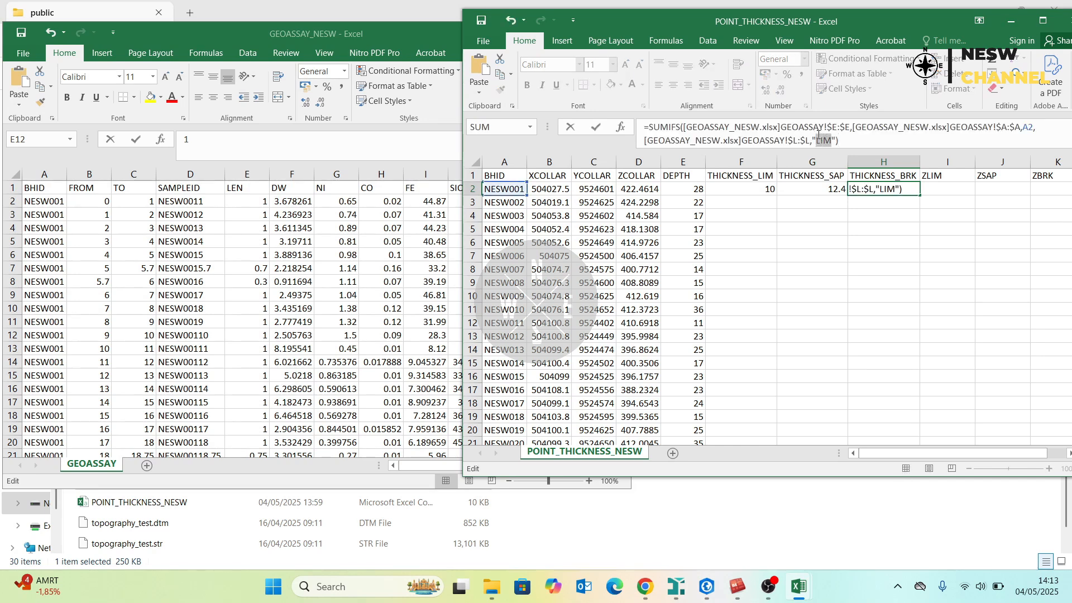
text(BRK)
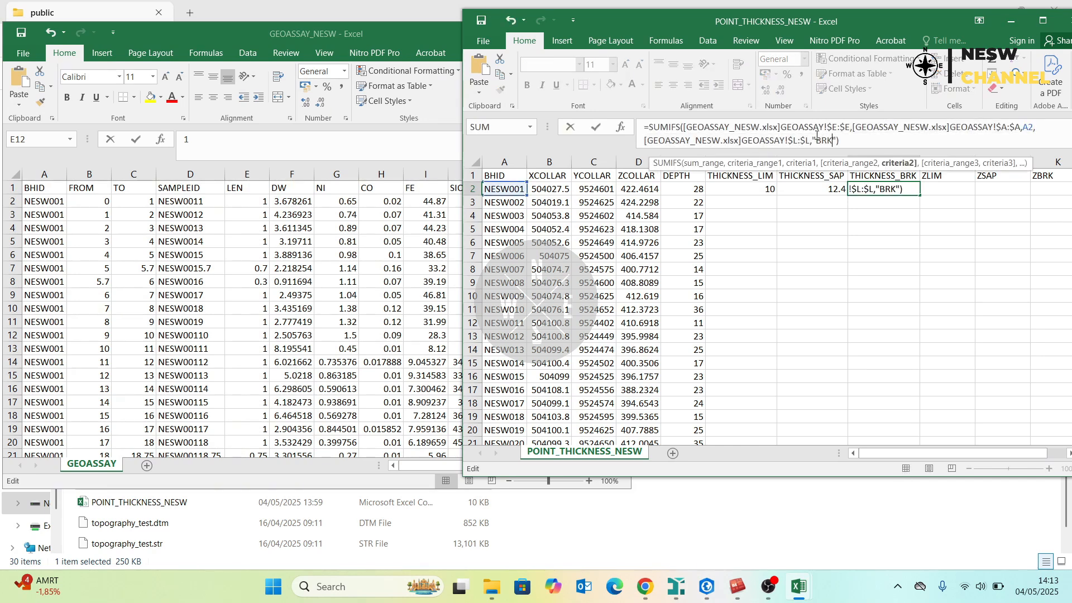
key(Return)
Check the SAP thickness in G2 against the sum of NESW001's LEN values in the SAP rows of GEOASSAY_NESW.
click(813, 190)
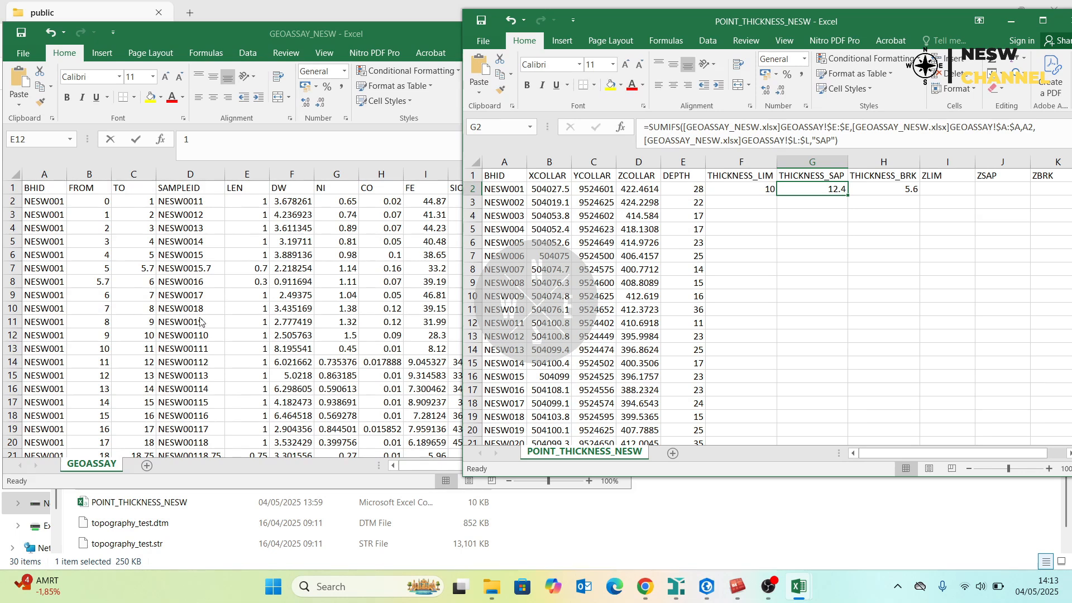
drag(247, 335, 247, 201)
scroll(482, 299, down, 2)
drag(565, 271, 60, 403)
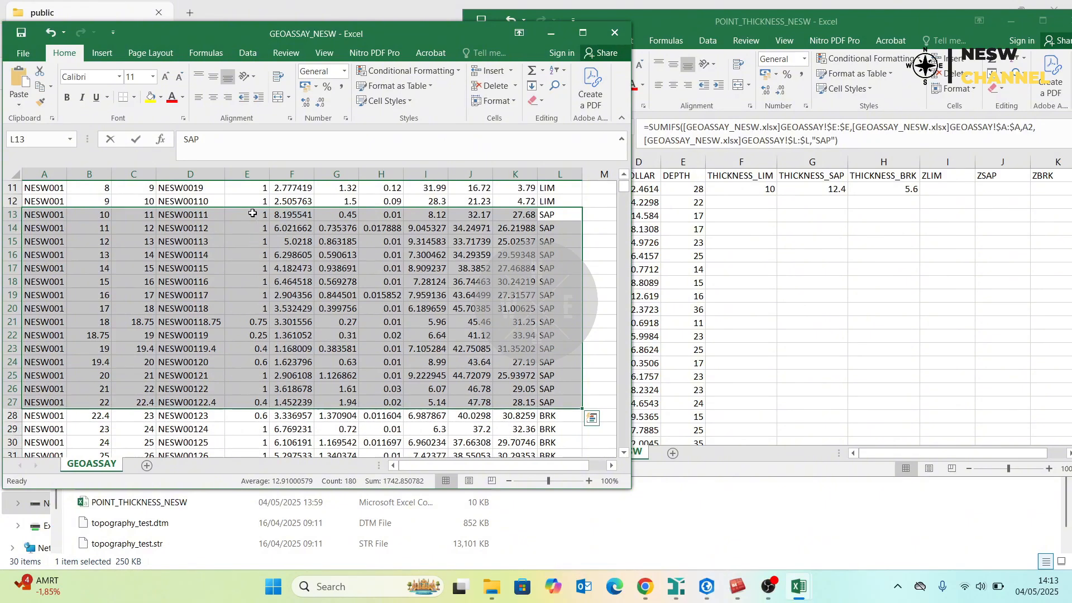
drag(253, 213, 251, 405)
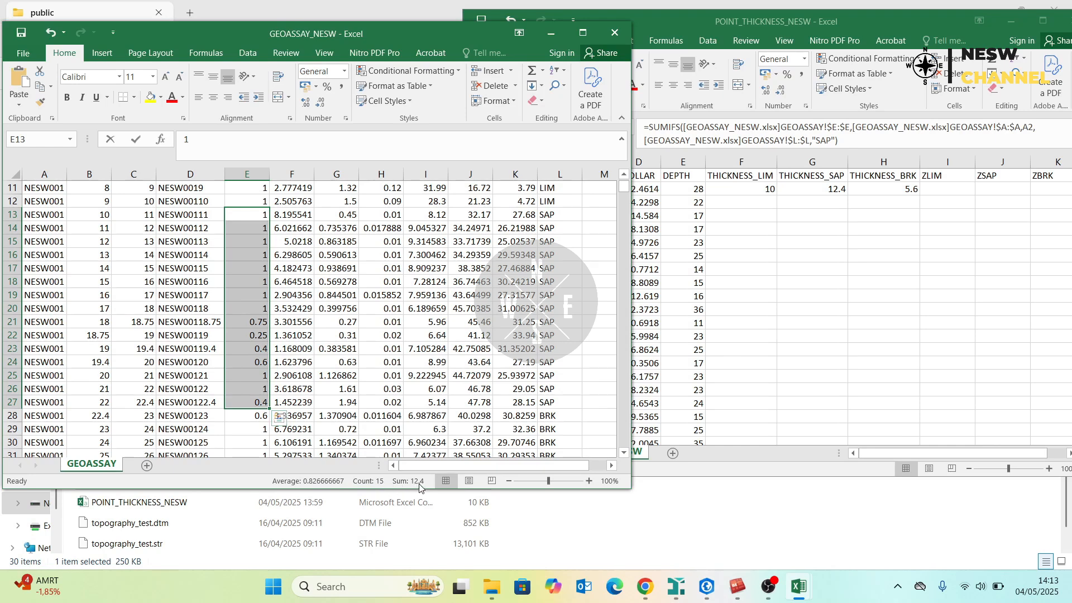
click(832, 192)
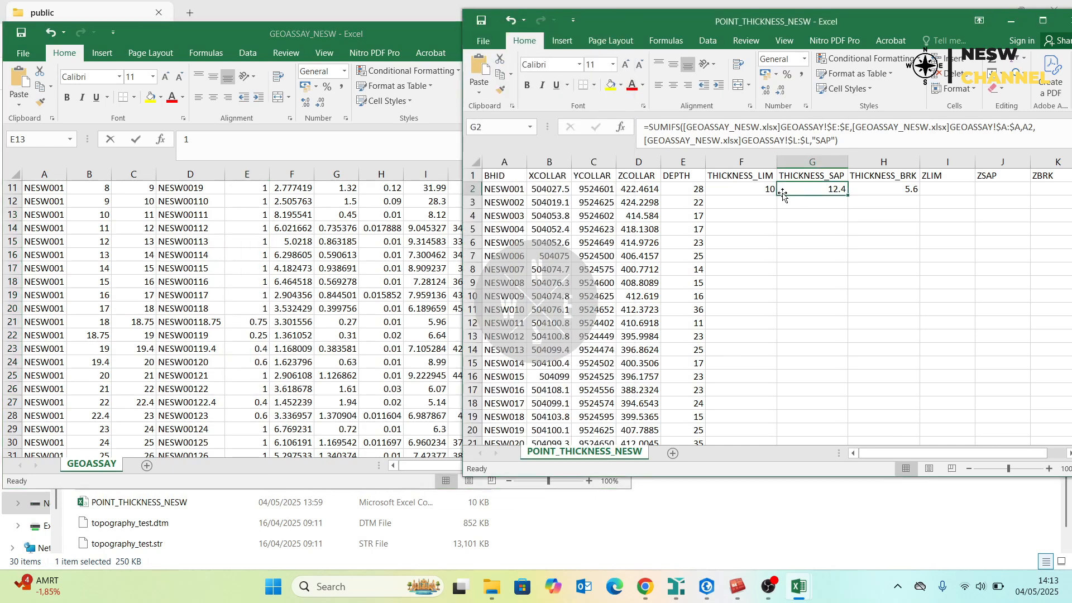
Fill the three thickness formulas in F2:H2 down for all drillholes in the point thickness sheet.
drag(748, 190, 910, 189)
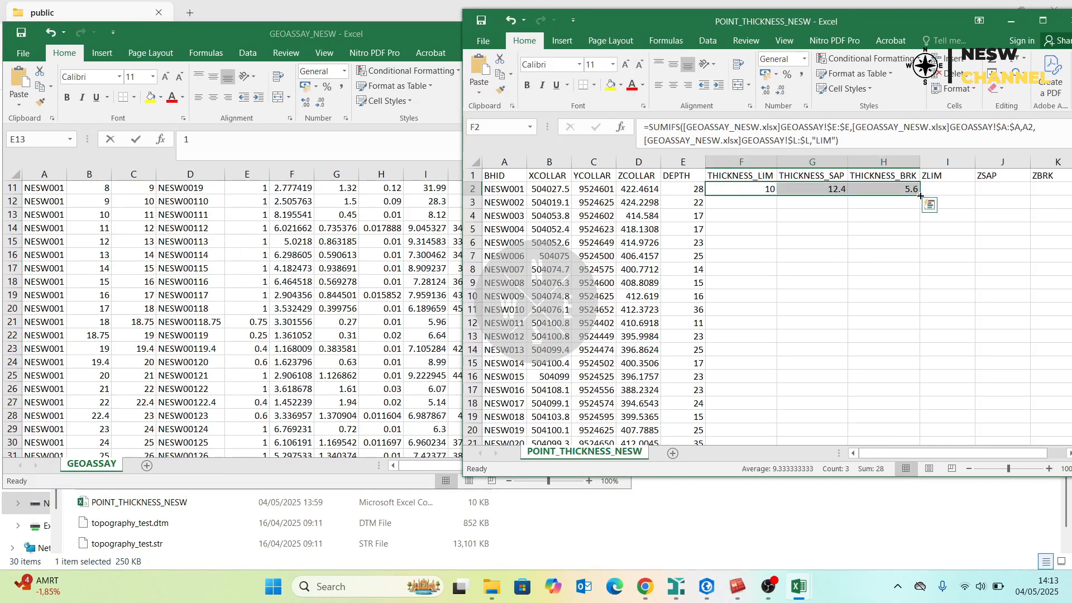
double_click(920, 196)
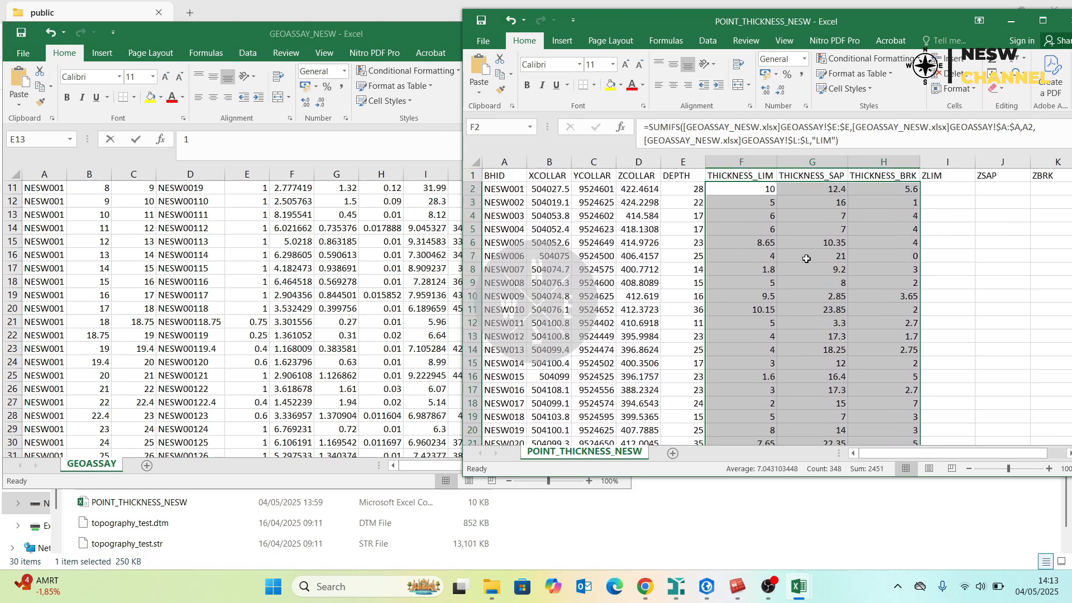
key(Tab)
click(748, 188)
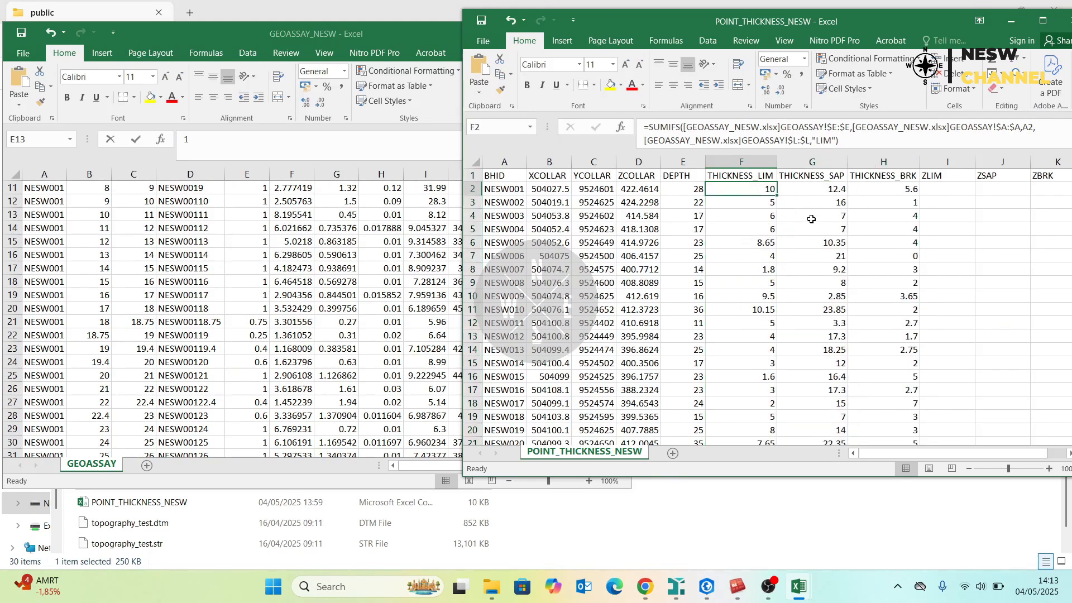
Check the total of GEOASSAY_NESW's whole LEN column against the total of the filled thickness columns.
click(306, 311)
click(234, 191)
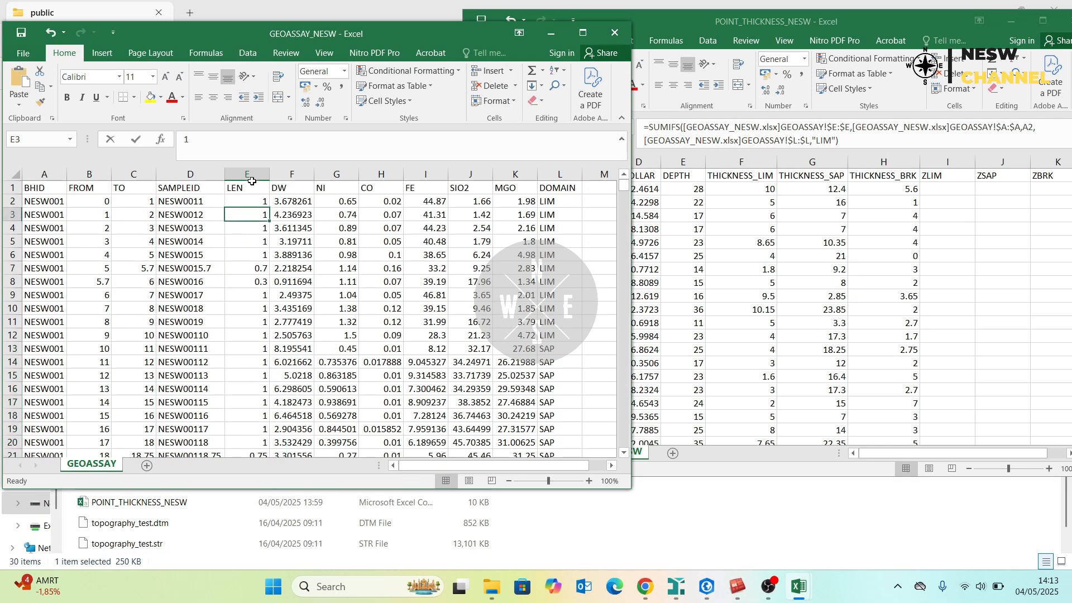
key(ctrl+shift+Down)
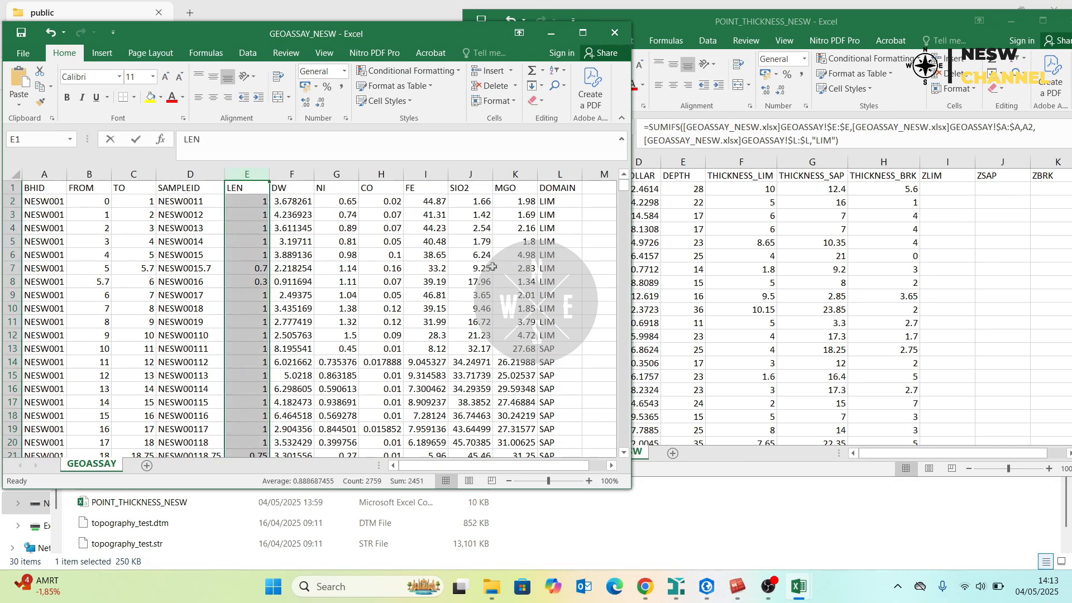
click(928, 199)
Move and widen the POINT_THICKNESS_NESW window to show the elevation columns, and rename the ZLIM header in I1 to ZBOTLIM.
click(943, 189)
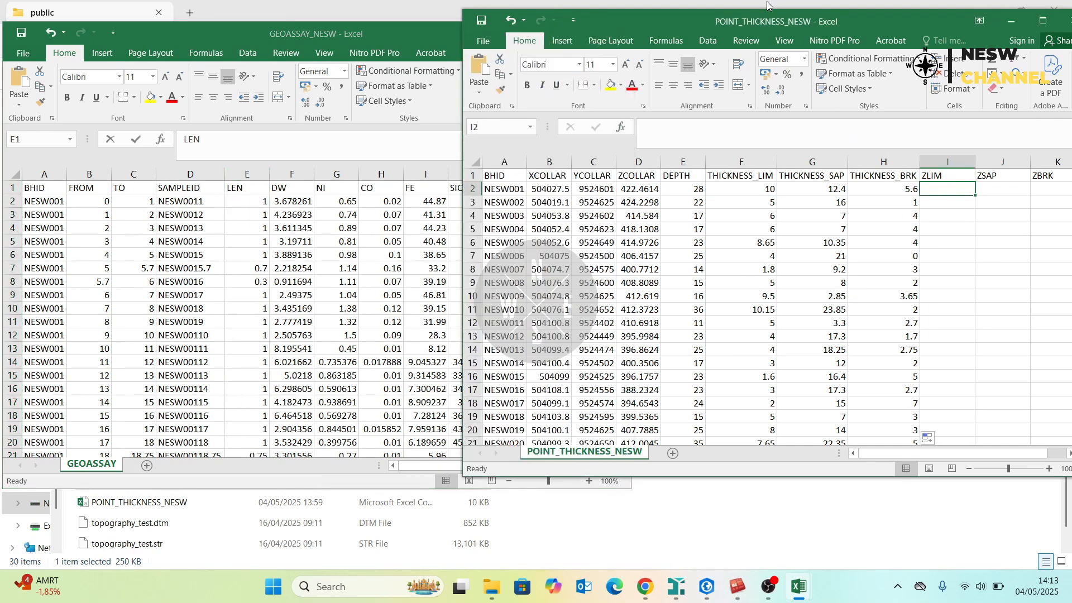
drag(831, 28, 608, 44)
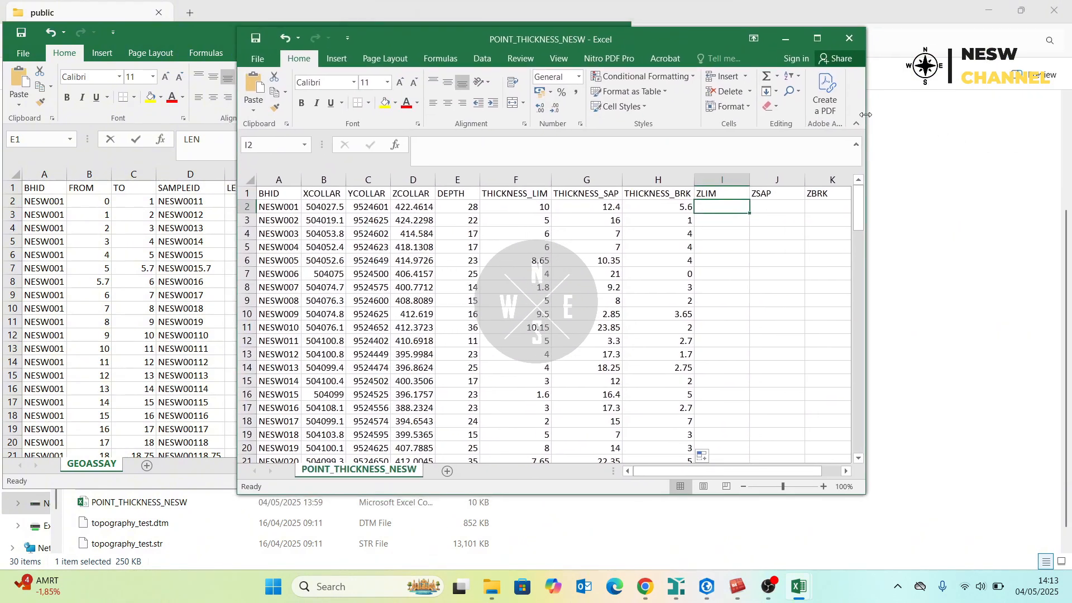
drag(865, 115, 965, 114)
double_click(705, 193)
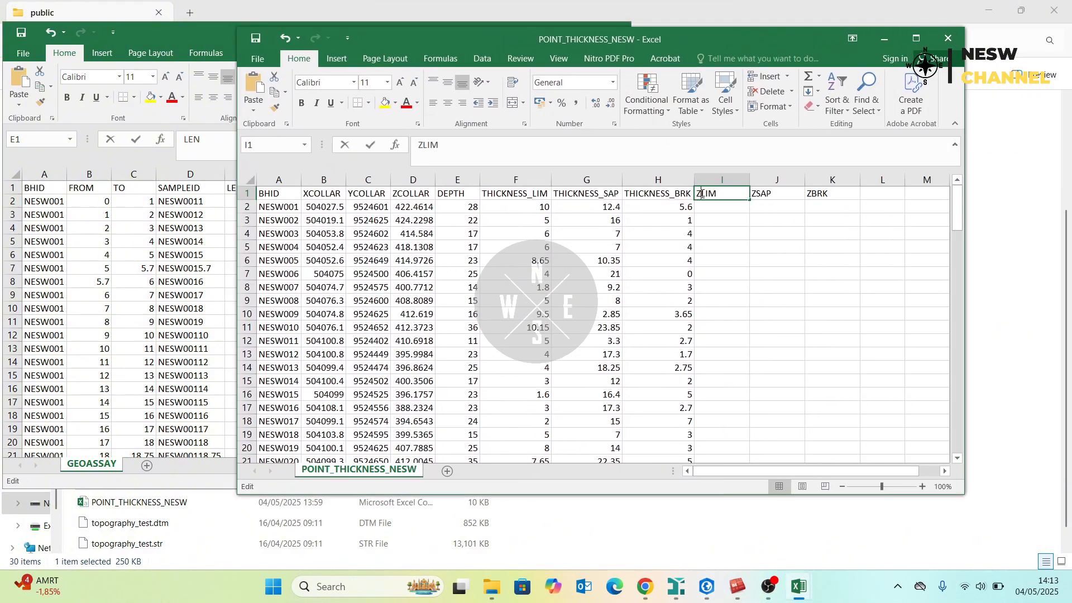
text(BO)
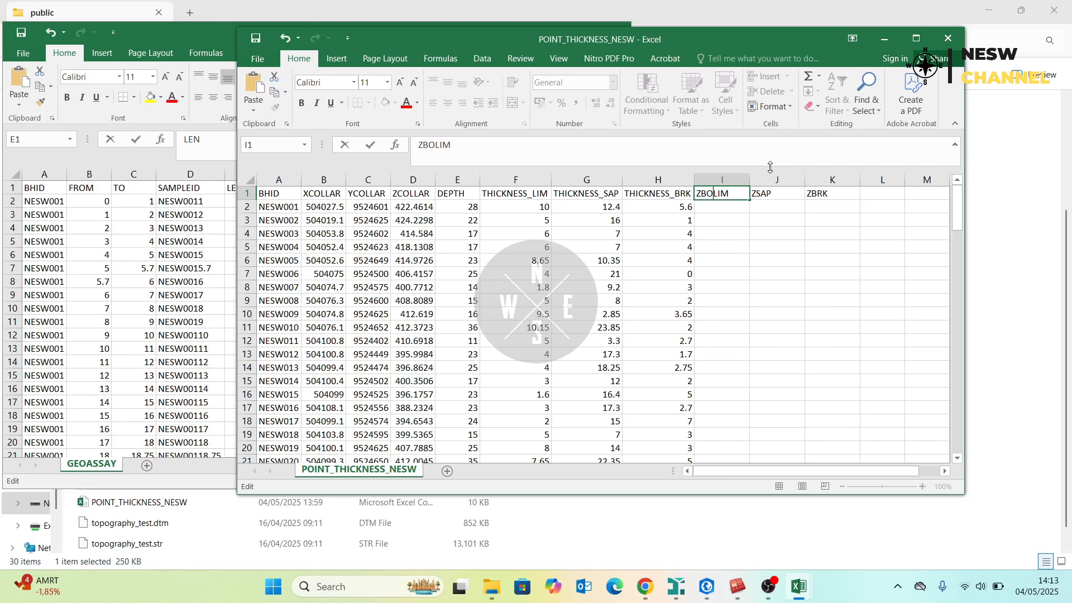
text(T)
key(Return)
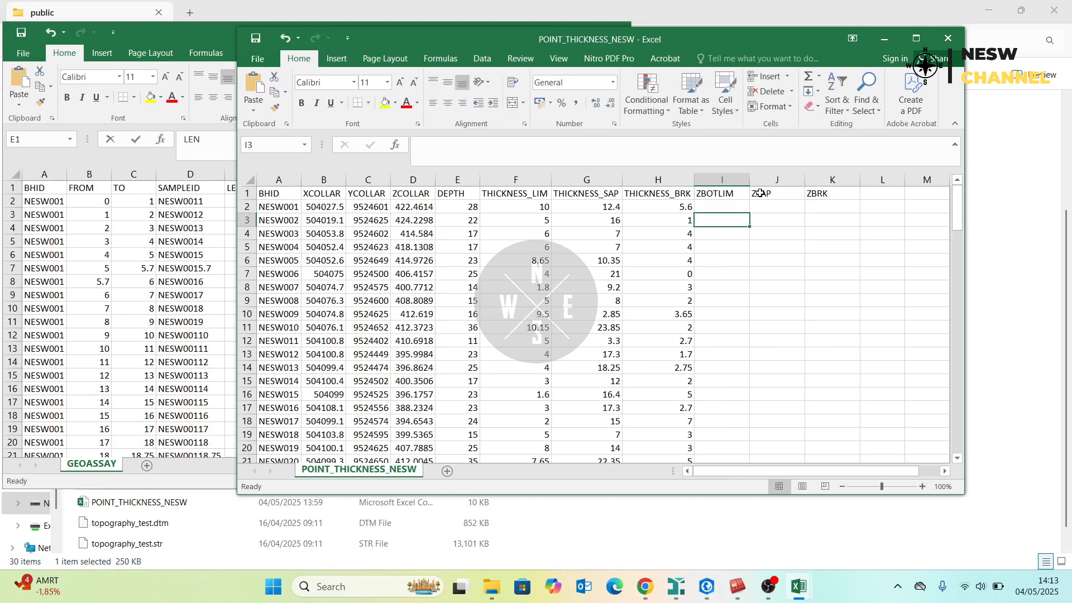
Rename the ZSAP header in J1 to ZBOTSAP and the ZBRK header in K1 to ZBOTBRK.
double_click(761, 194)
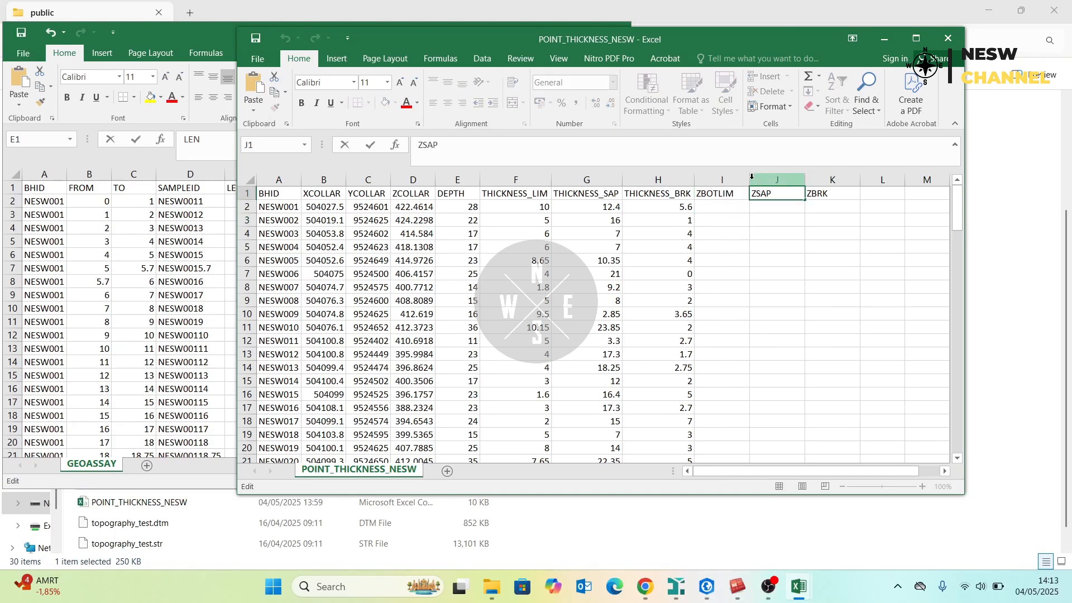
text(BOT)
click(842, 207)
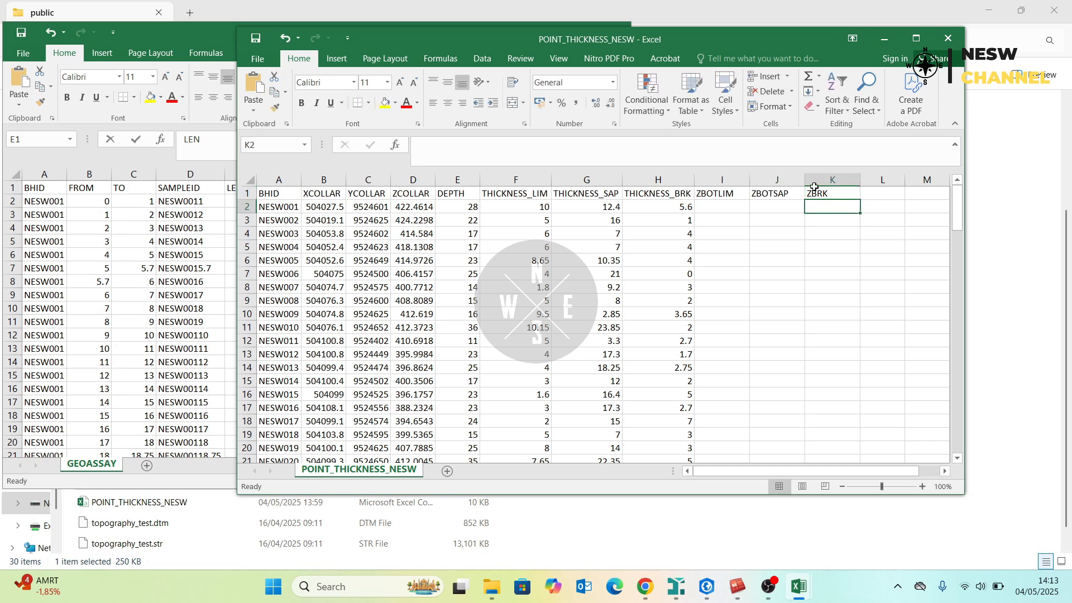
double_click(817, 192)
text(B)
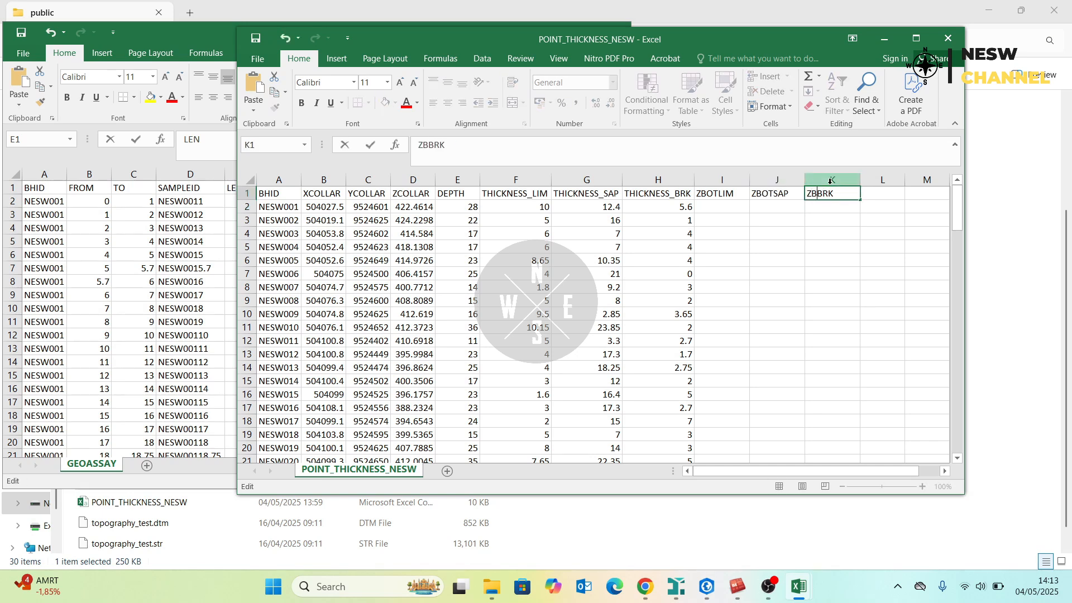
text(OT)
click(777, 287)
click(726, 195)
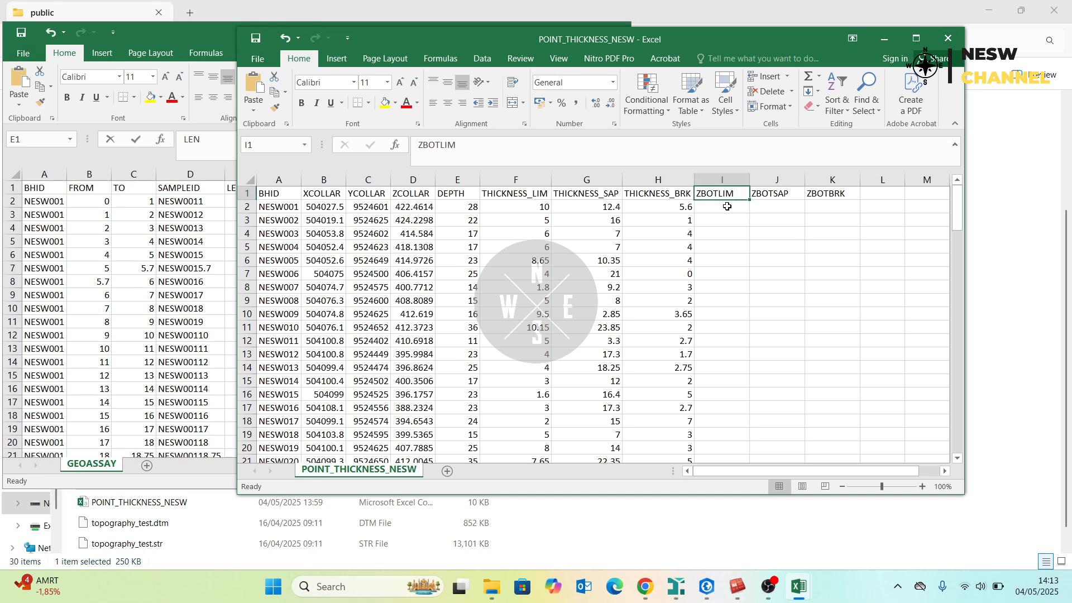
Select cell I2, switch to the Isatis.neo drillhole logs, and examine where the LIM domain ends in each hole.
click(726, 207)
click(675, 587)
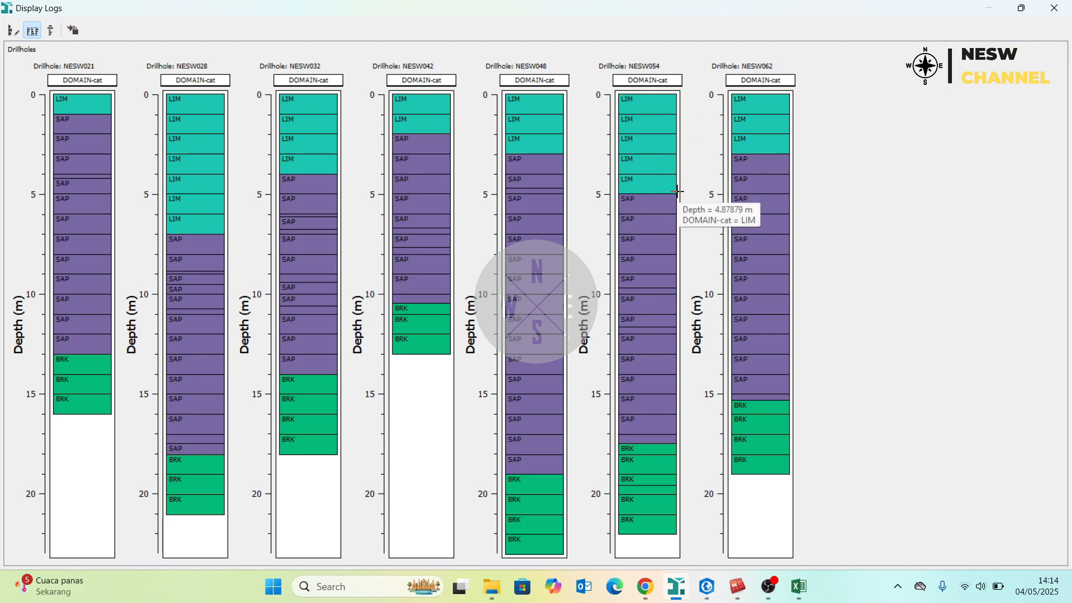
Switch back to the POINT_THICKNESS_NESW workbook and enter the ZBOTLIM formula =D2-F2 in cell I2.
mouse_move(804, 592)
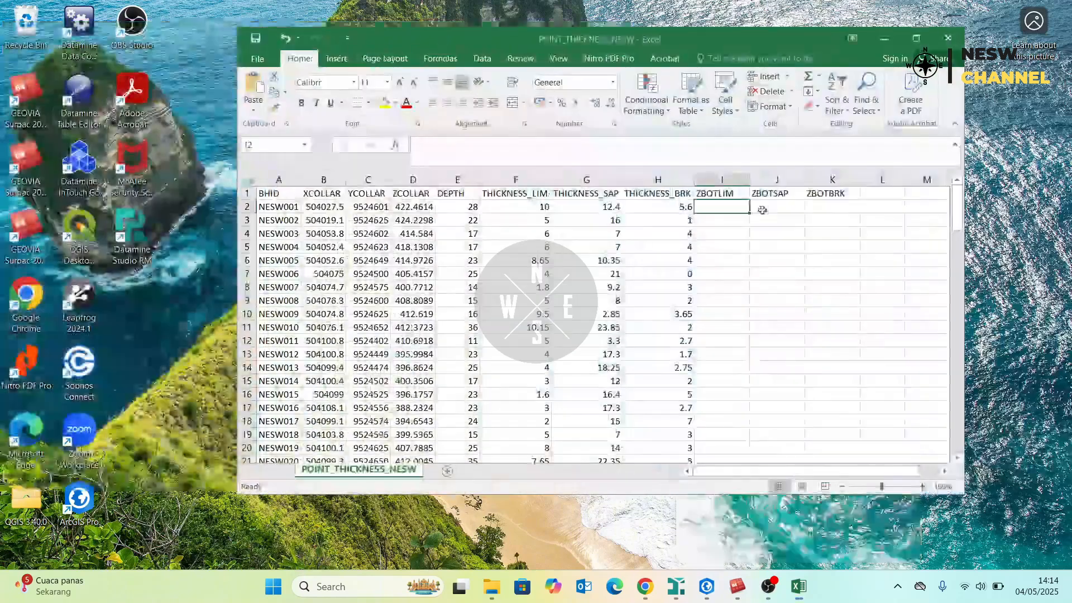
click(743, 503)
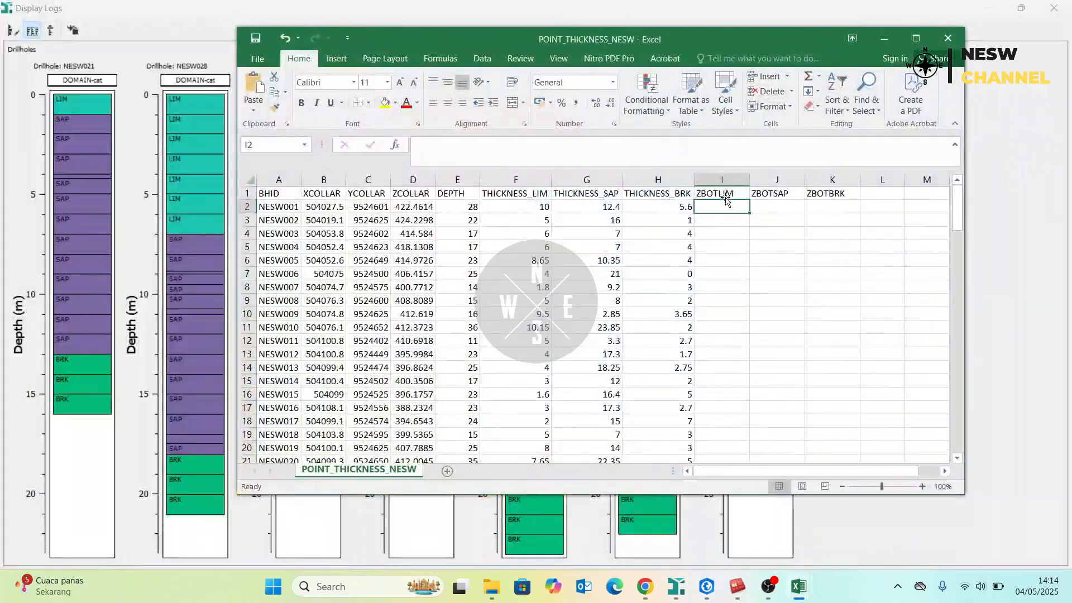
text(=)
click(414, 206)
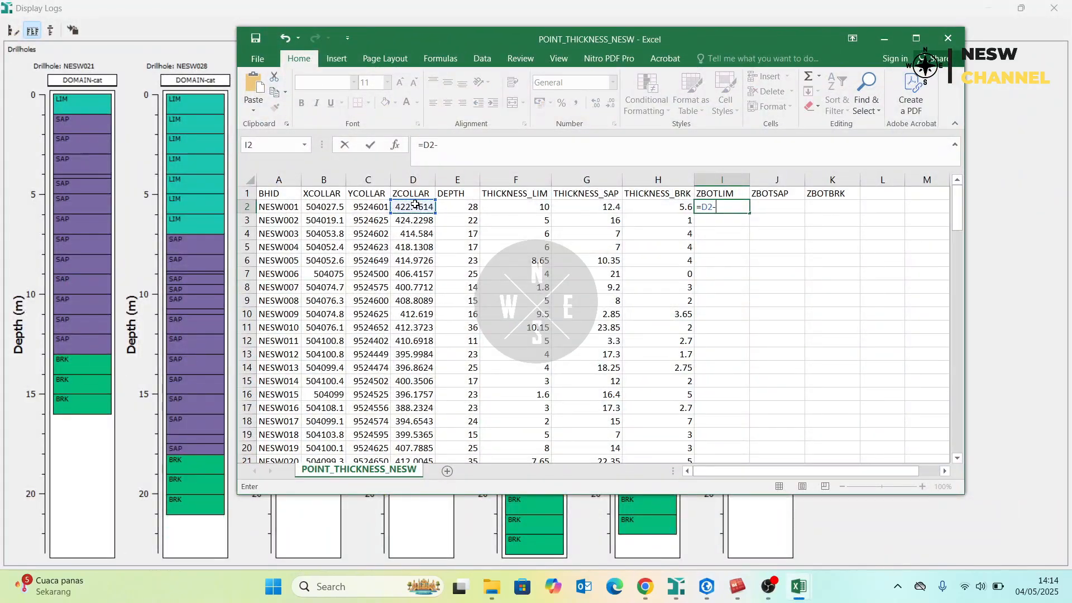
text(-)
click(515, 206)
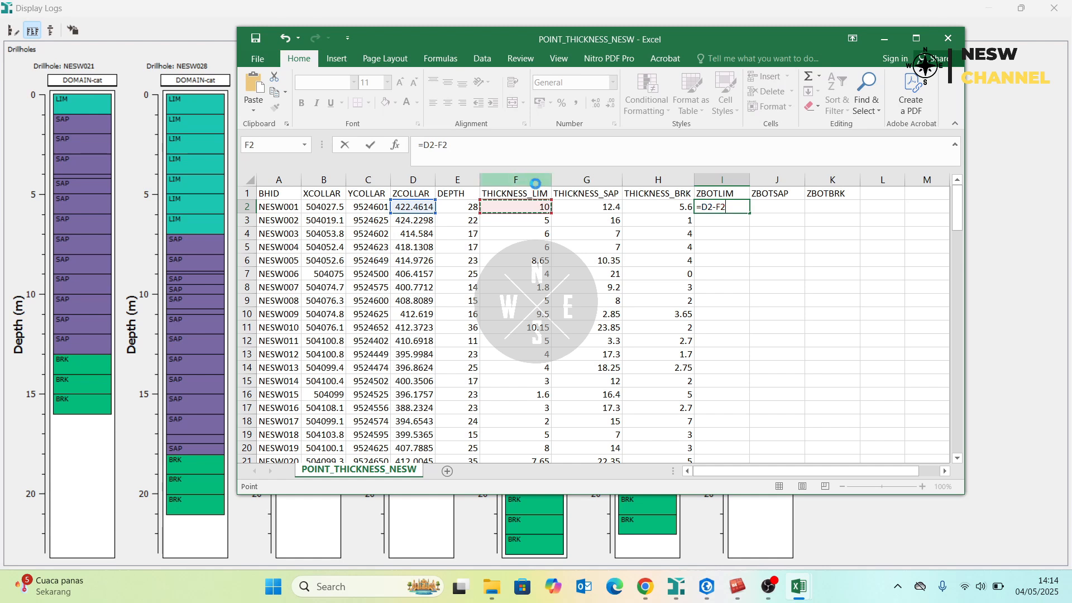
key(Return)
click(718, 208)
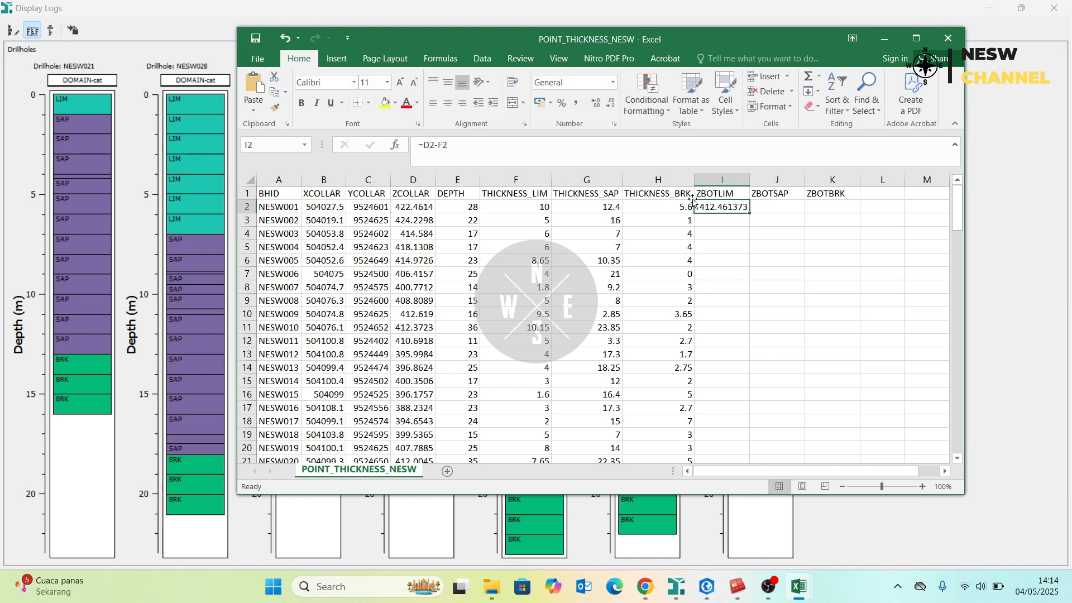
Select cell J2 and move the workbook aside to examine the LIM and SAP intervals in the drillhole logs.
click(763, 206)
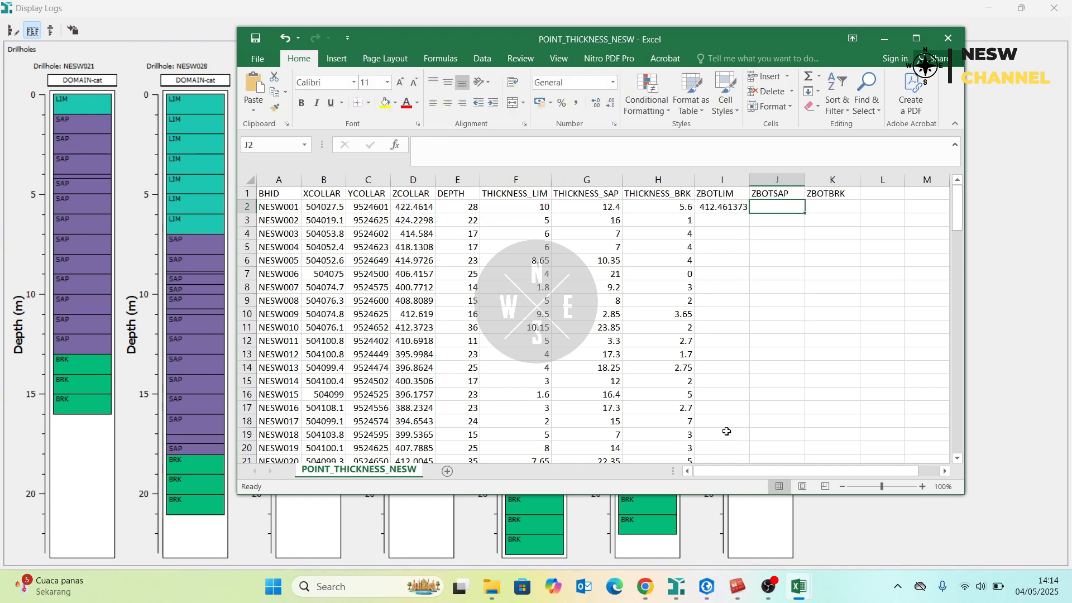
drag(543, 43, 682, 42)
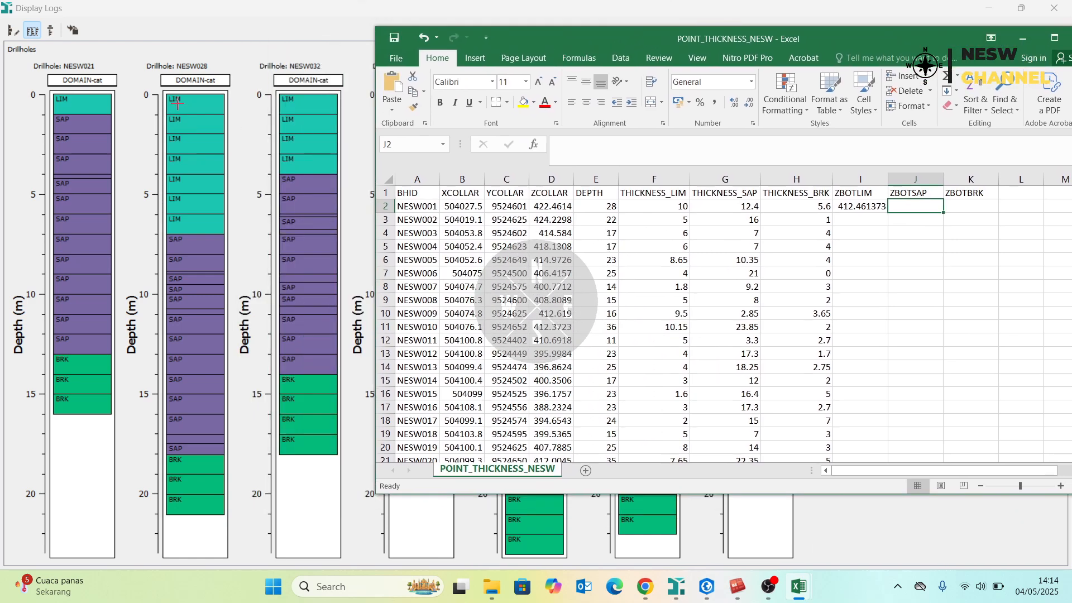
mouse_move(168, 94)
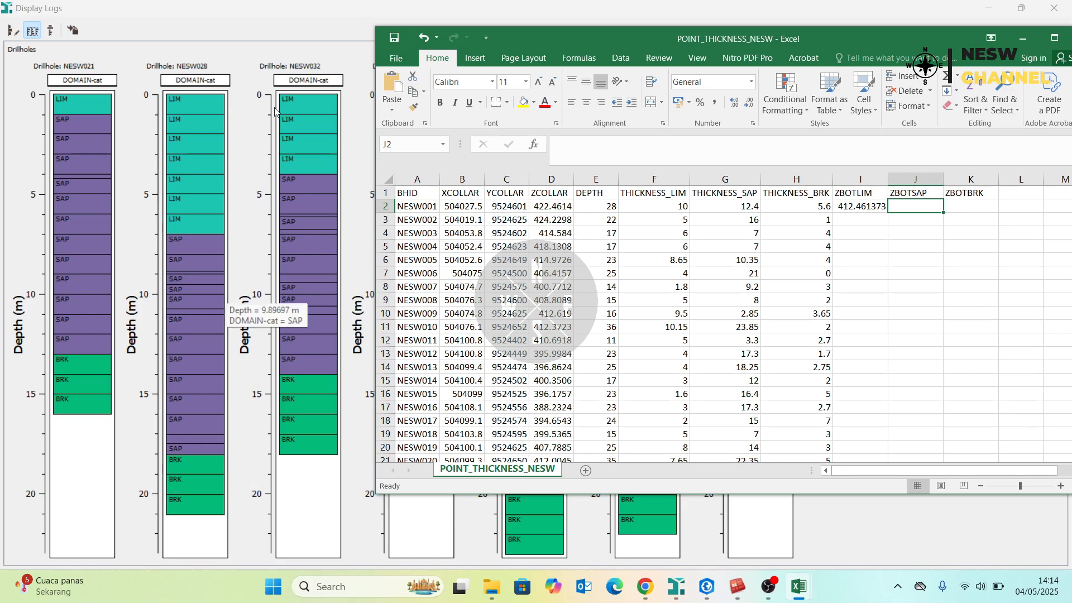
drag(410, 43, 926, 126)
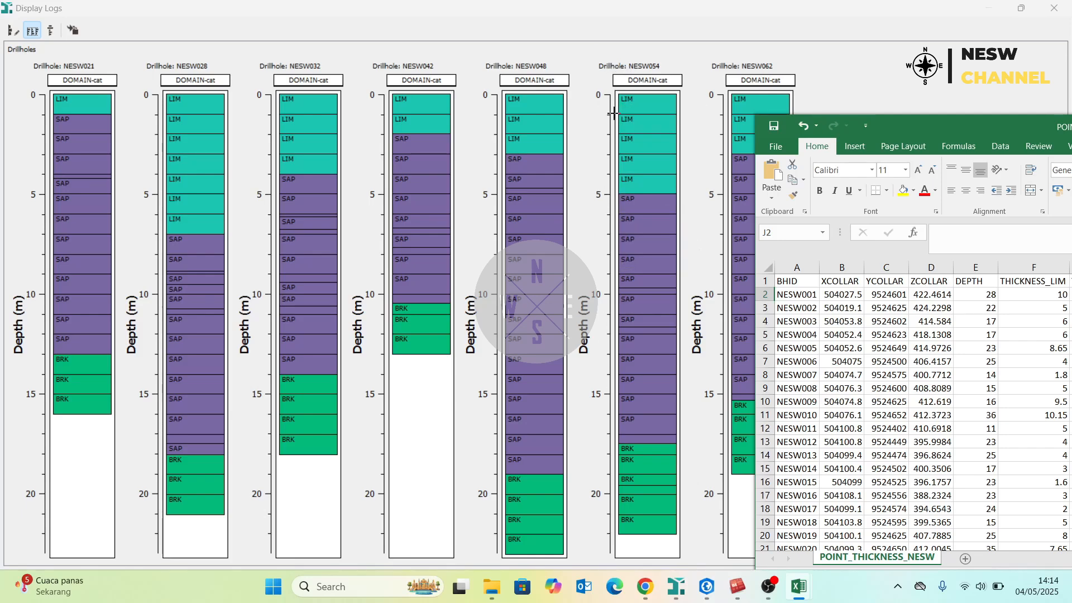
drag(947, 124, 262, 86)
Enter the ZBOTSAP formula =D2-(F2+G2) in cell J2, subtracting the LIM and SAP thicknesses from the collar elevation.
text(=)
click(311, 251)
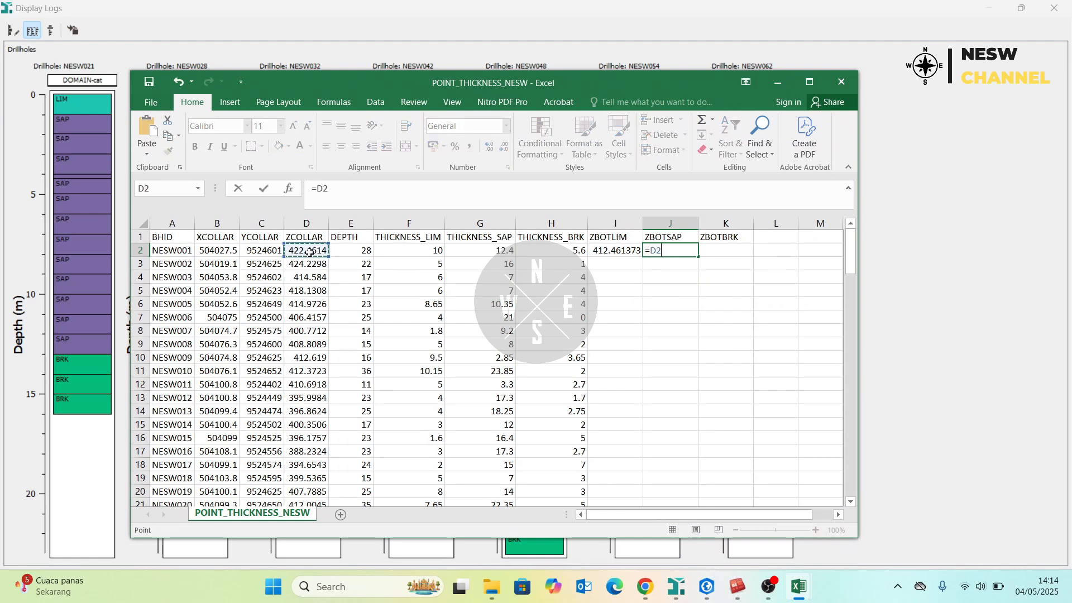
text(-)
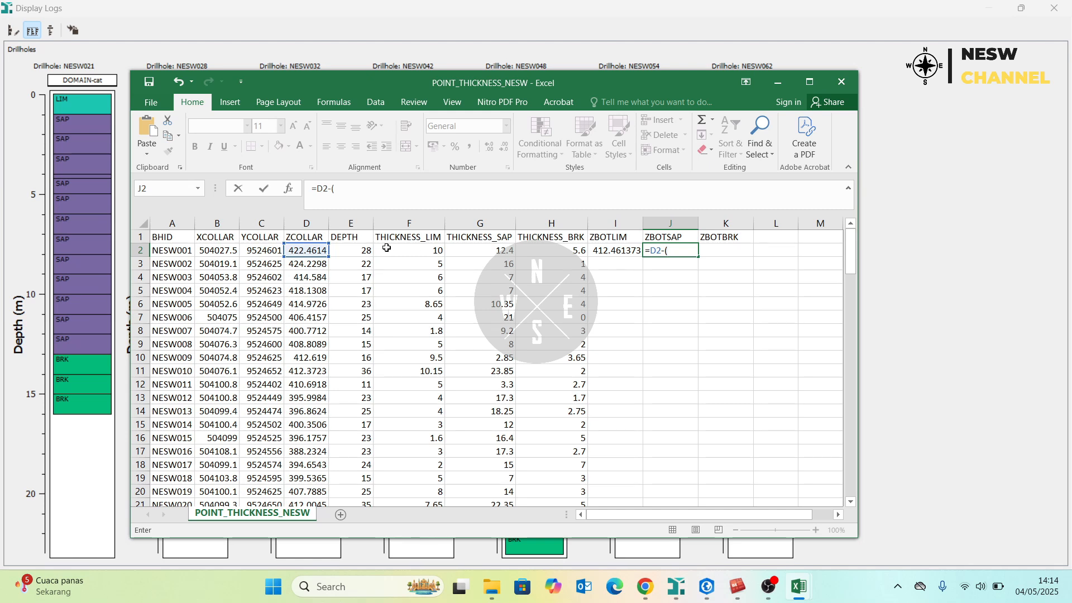
text(()
click(427, 250)
text(+)
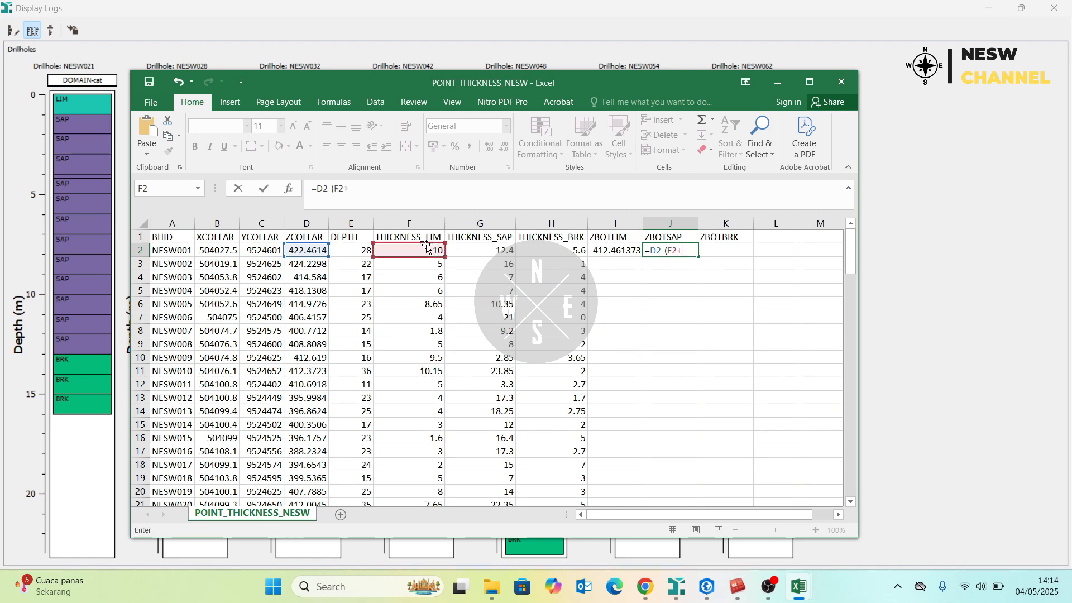
click(461, 247)
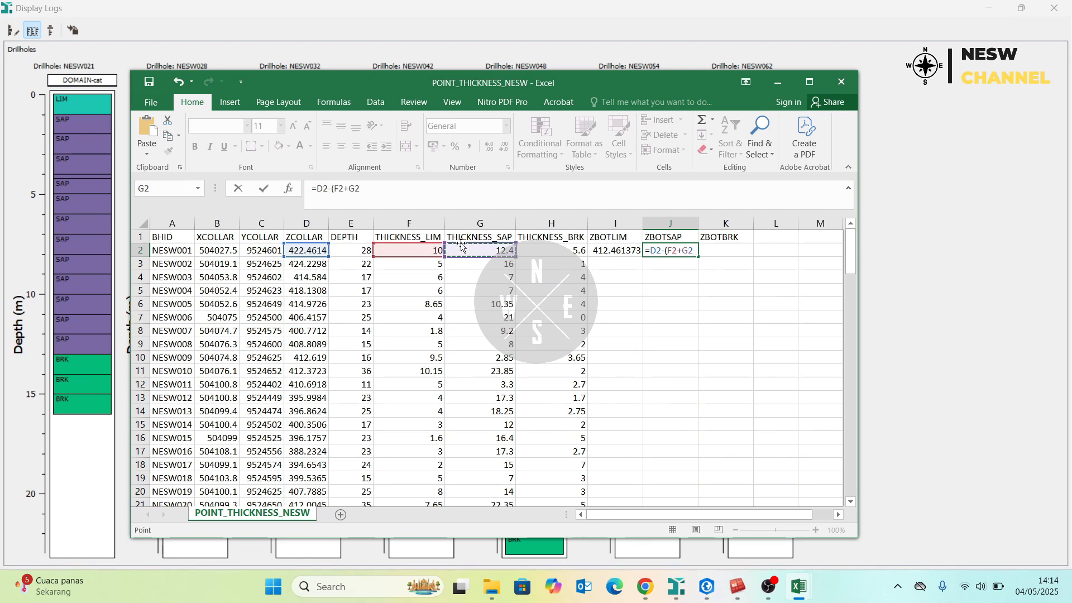
key(Return)
click(670, 250)
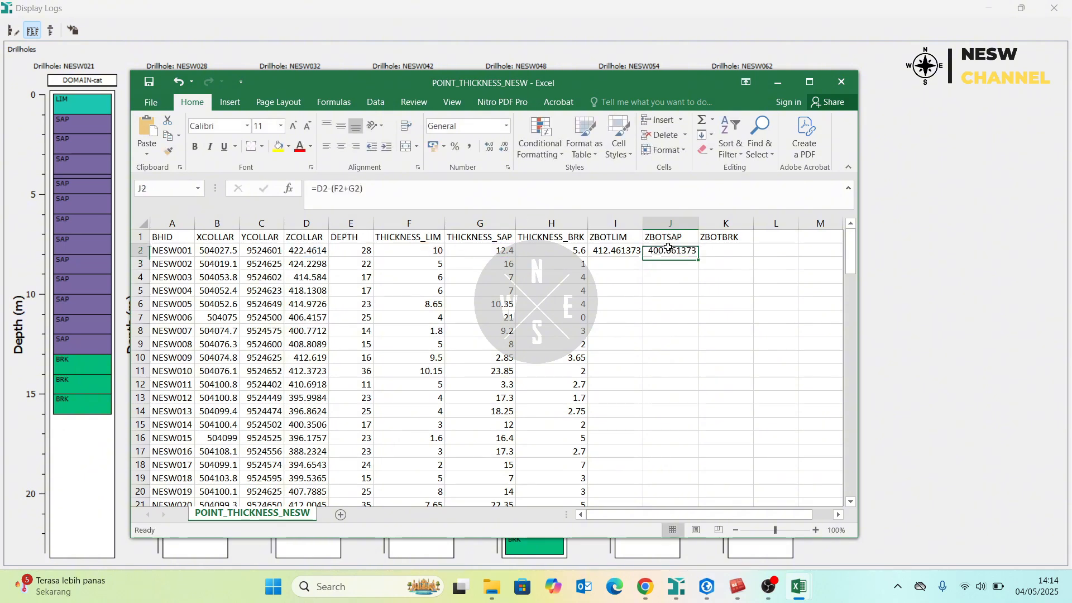
Enter the ZBOTBRK formula =D2-E2 in cell K2, subtracting the hole depth from the collar elevation.
click(727, 246)
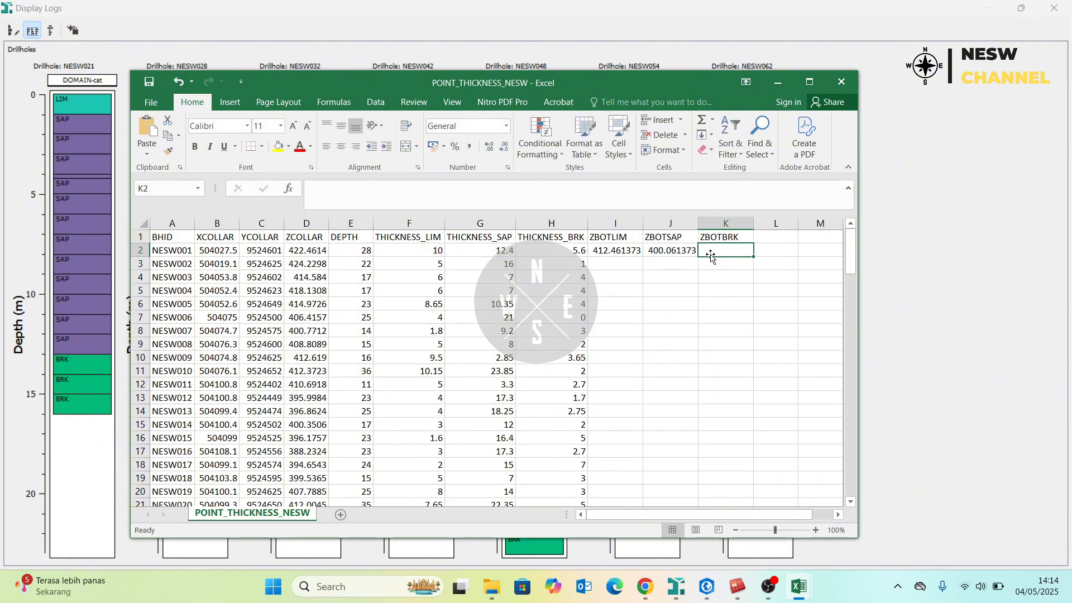
text(=)
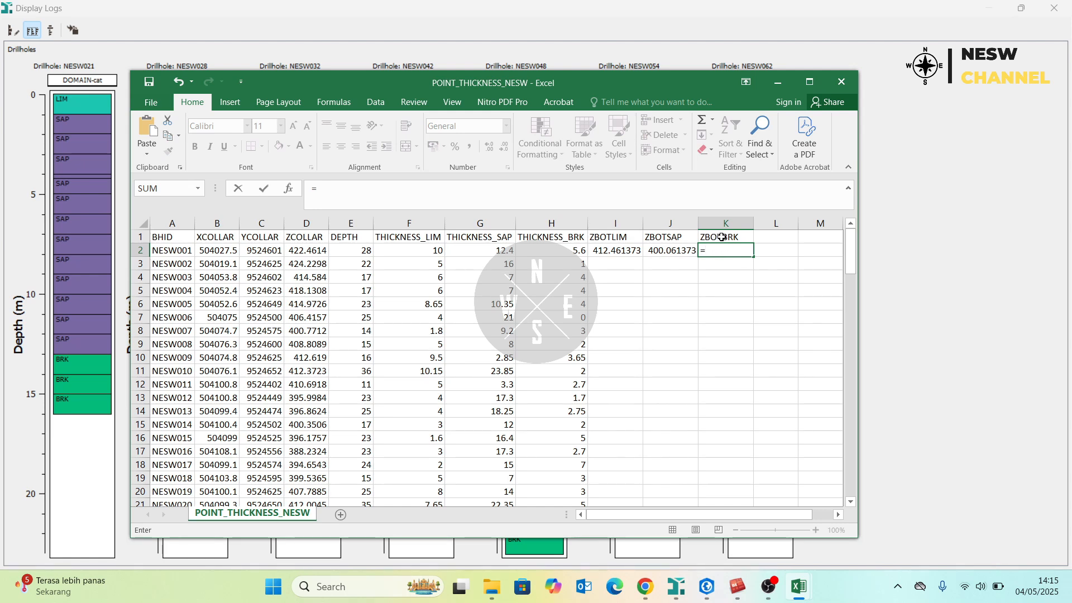
click(728, 238)
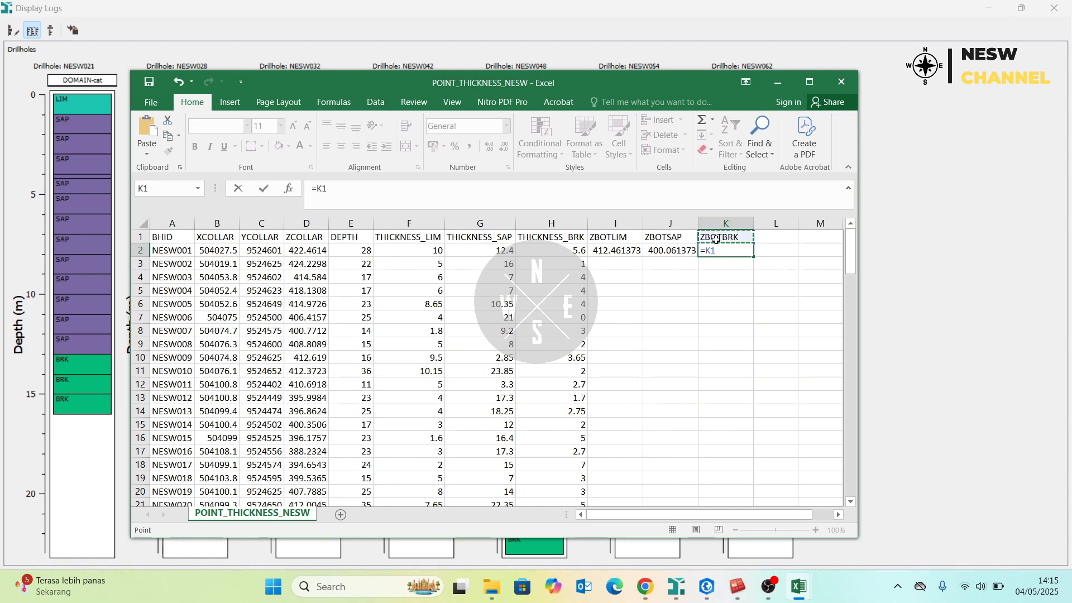
key(BackSpace)
key(BackSpace)
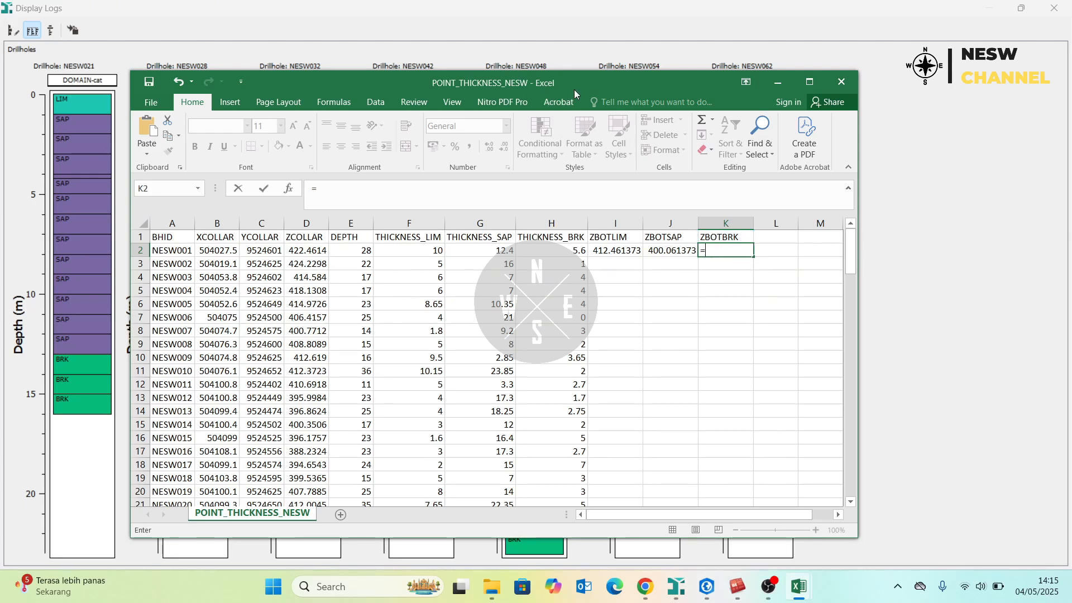
drag(574, 89, 689, 81)
click(432, 240)
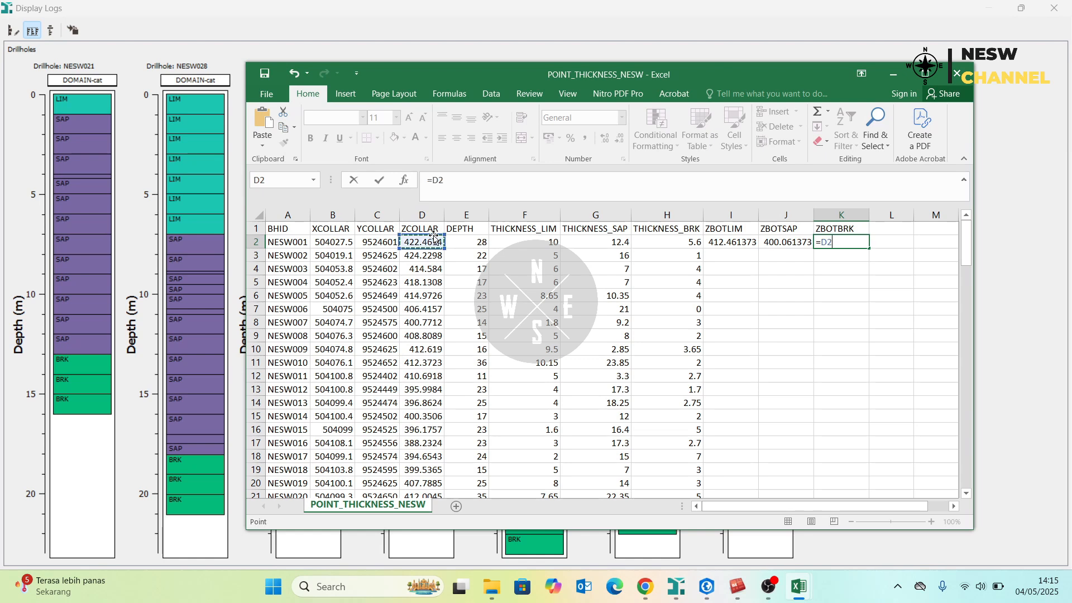
text(-)
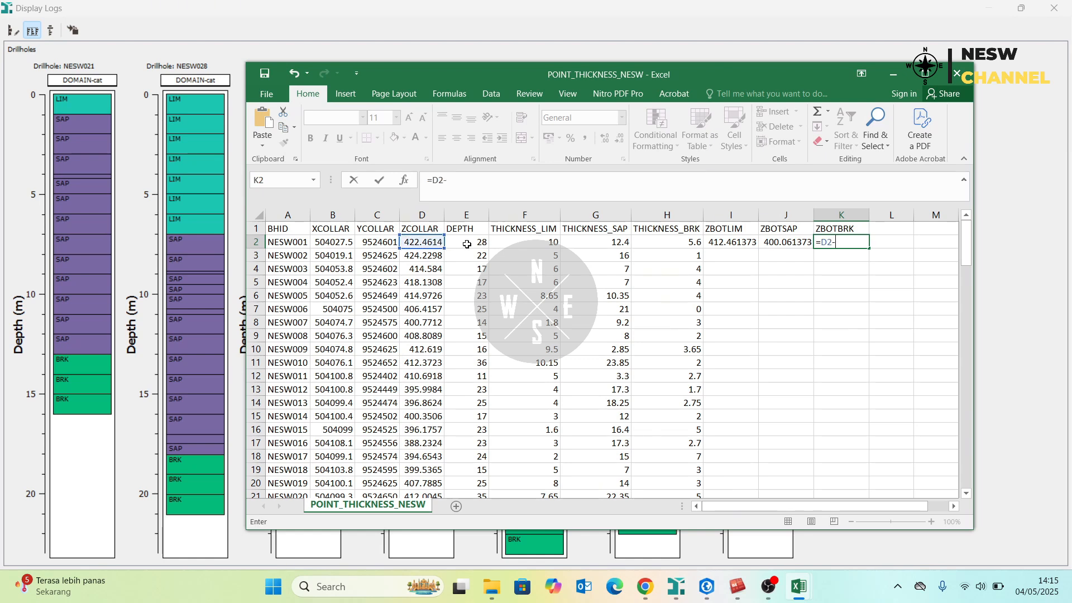
click(468, 241)
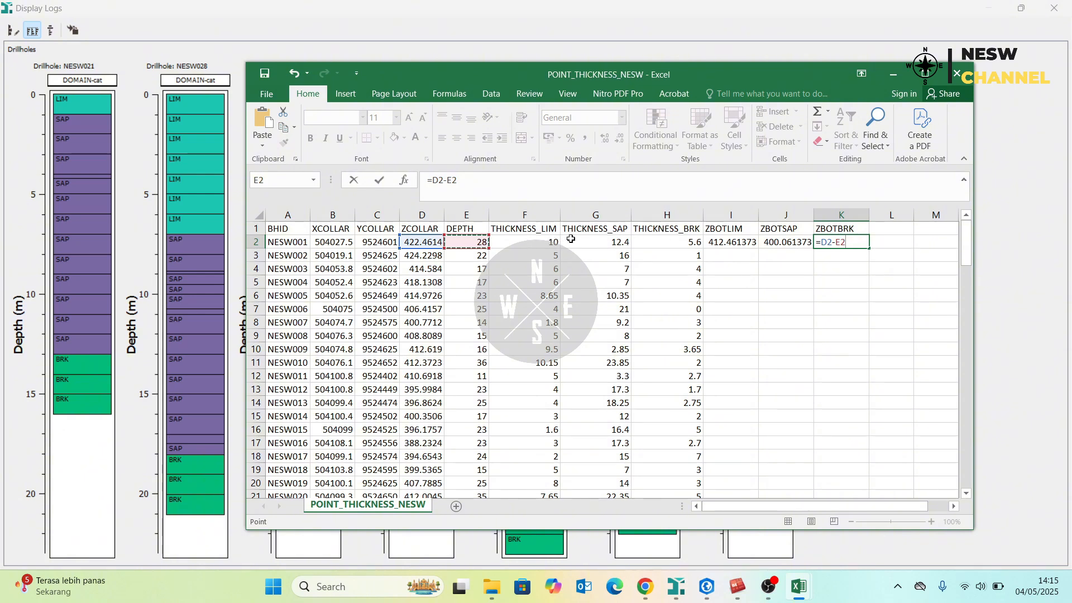
key(Return)
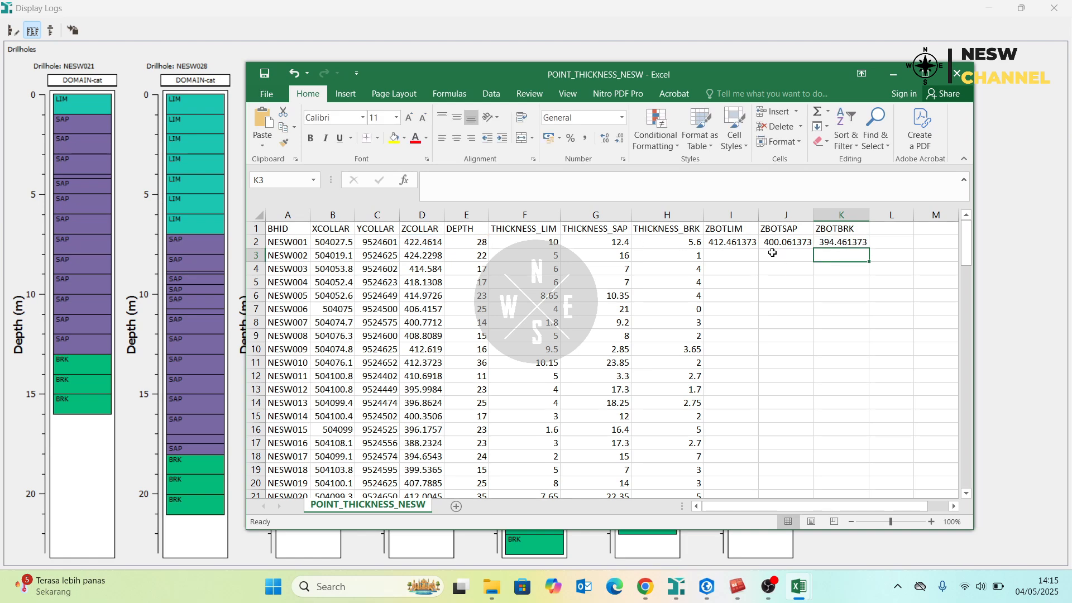
Fill the bottom elevation formulas in I2:K2 down through all drillhole rows.
click(843, 240)
drag(733, 242, 866, 244)
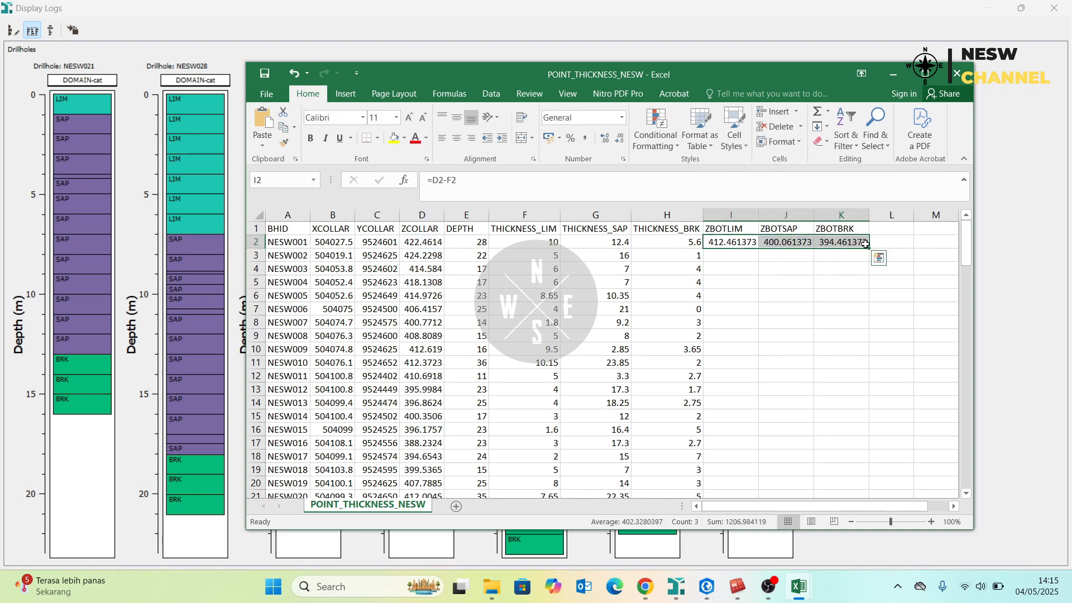
double_click(869, 248)
click(784, 295)
Review the collar elevation, domain thickness and bottom elevation columns of the point data.
click(583, 280)
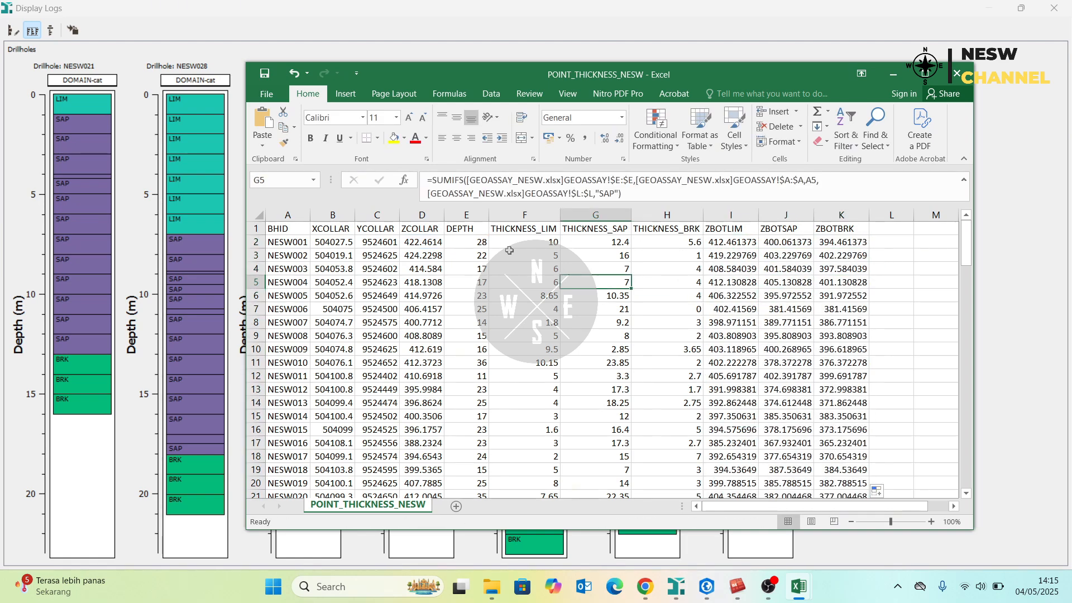
click(507, 245)
click(710, 240)
click(423, 255)
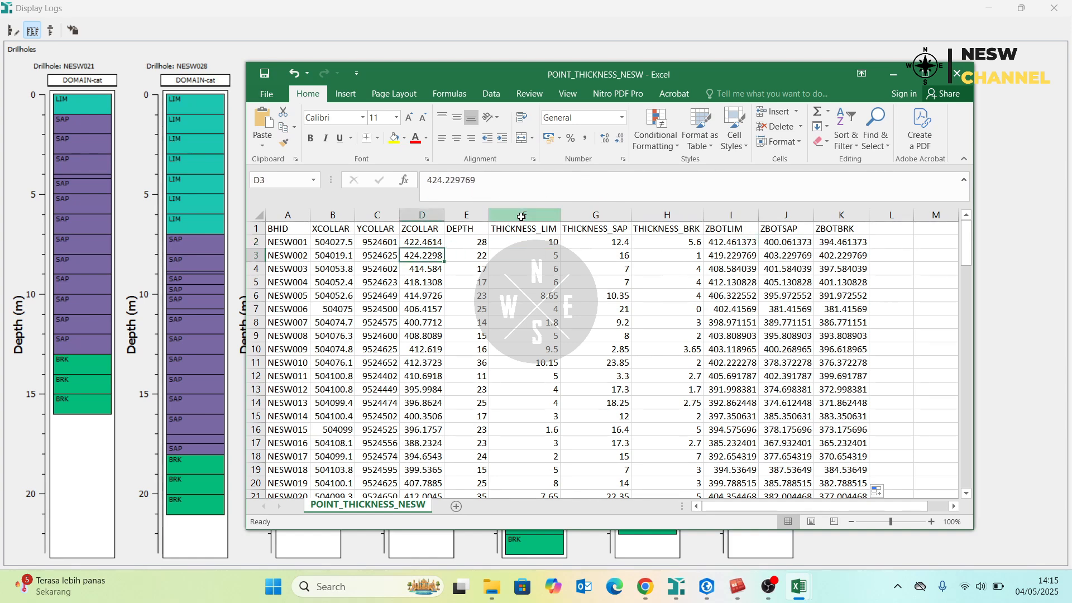
drag(511, 215, 634, 219)
drag(732, 215, 836, 216)
click(598, 349)
click(386, 265)
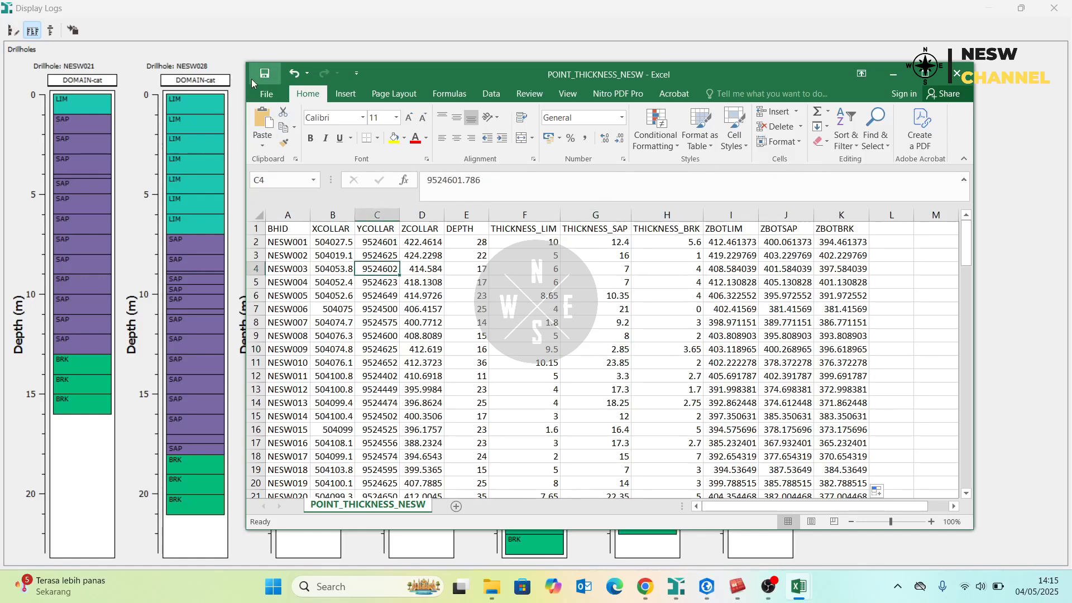
Save POINT_THICKNESS_NESW in CSV (Comma delimited) format, then close it with its changes saved.
click(264, 73)
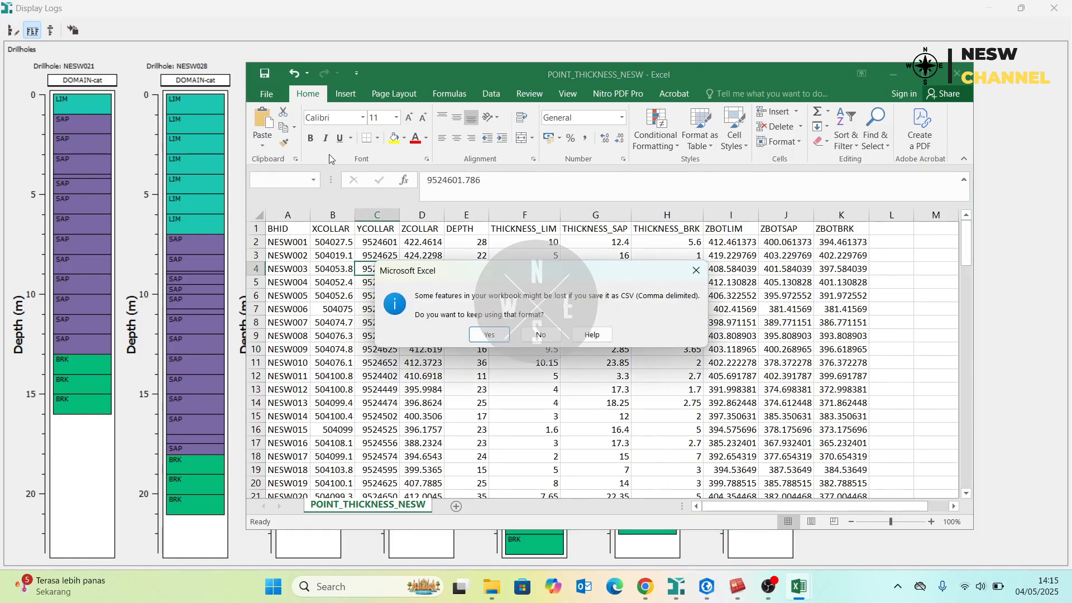
click(494, 335)
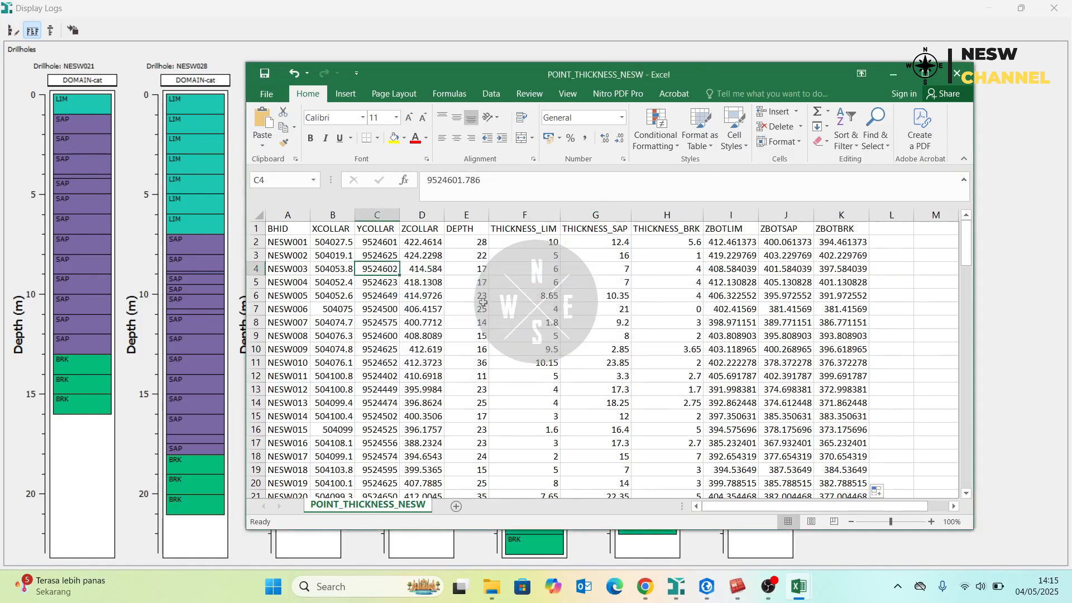
click(437, 283)
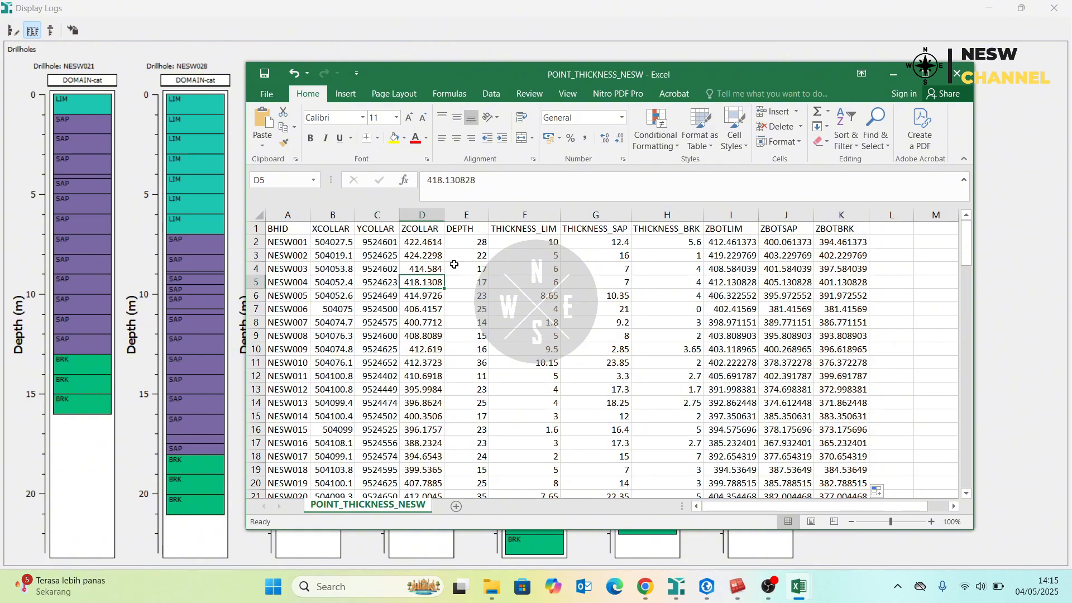
click(721, 297)
click(957, 73)
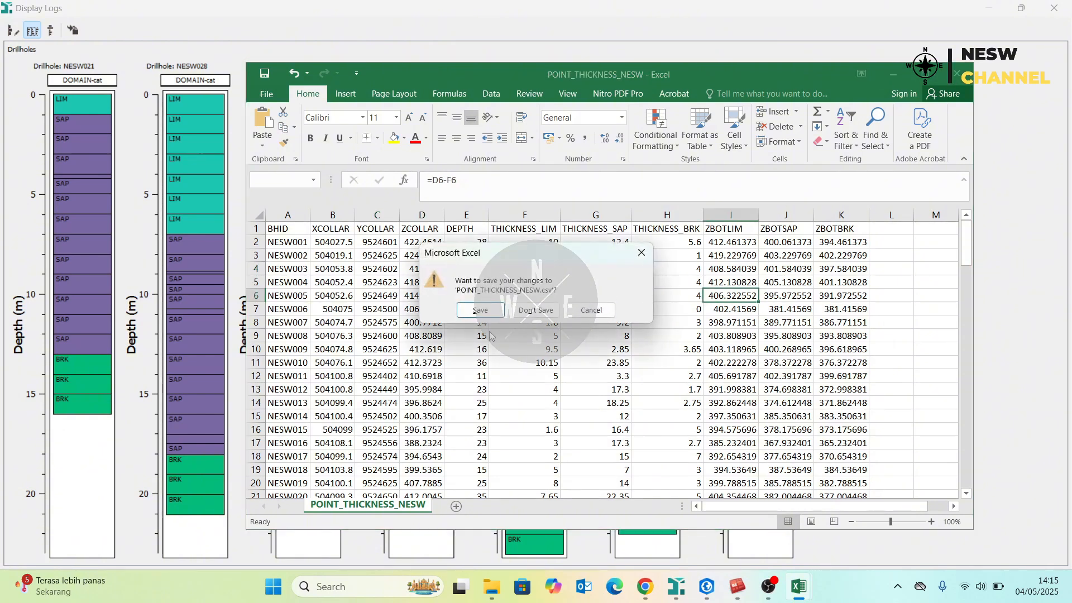
click(480, 310)
click(494, 335)
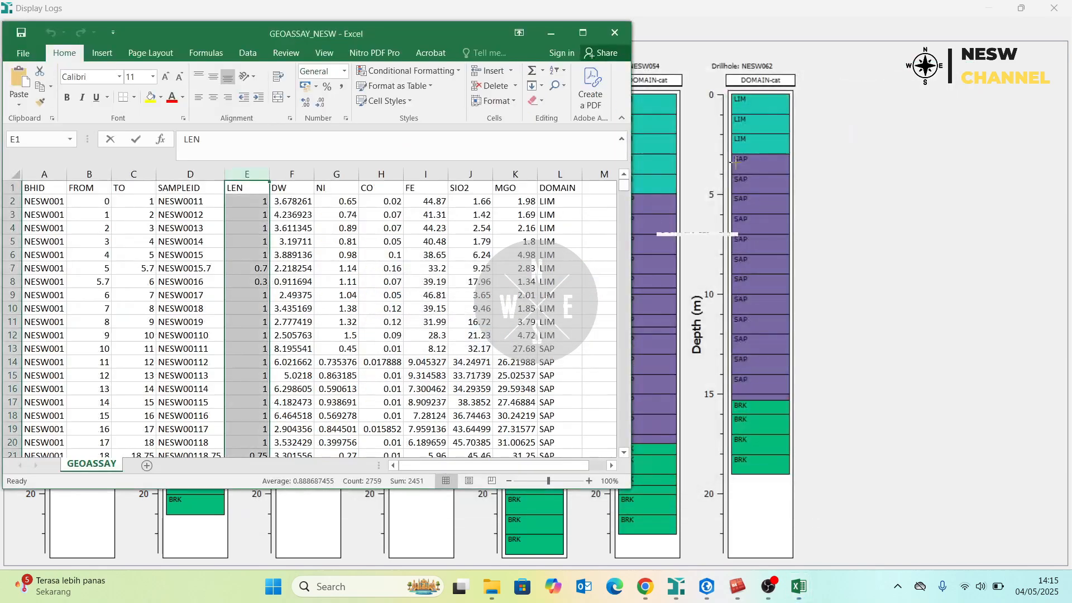
Close the GEOASSAY_NESW workbook without saving and close the Display Logs window in Isatis.neo.
click(615, 32)
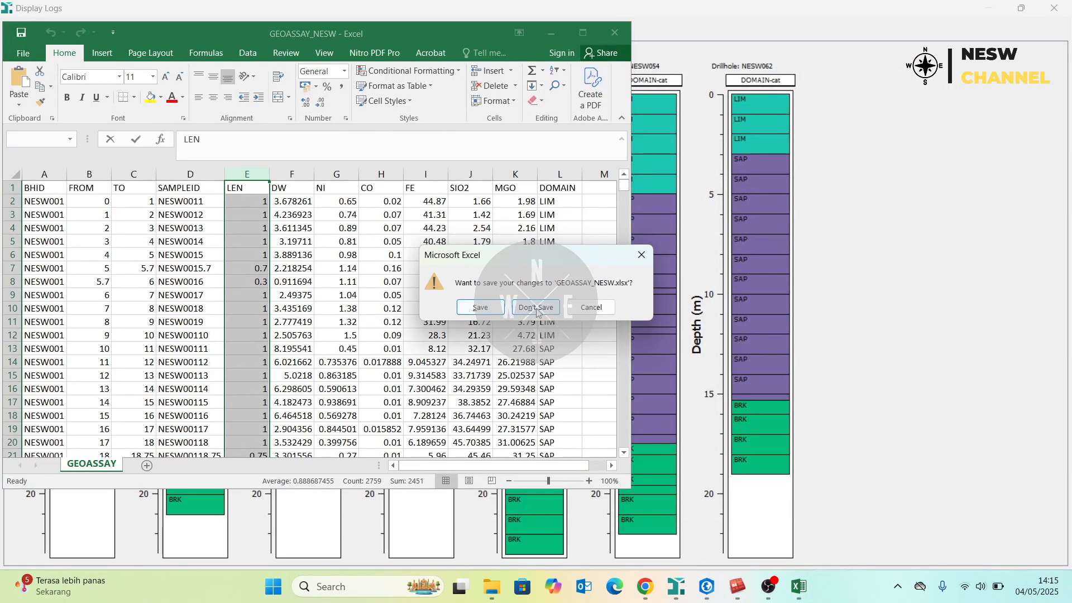
click(536, 308)
click(1054, 8)
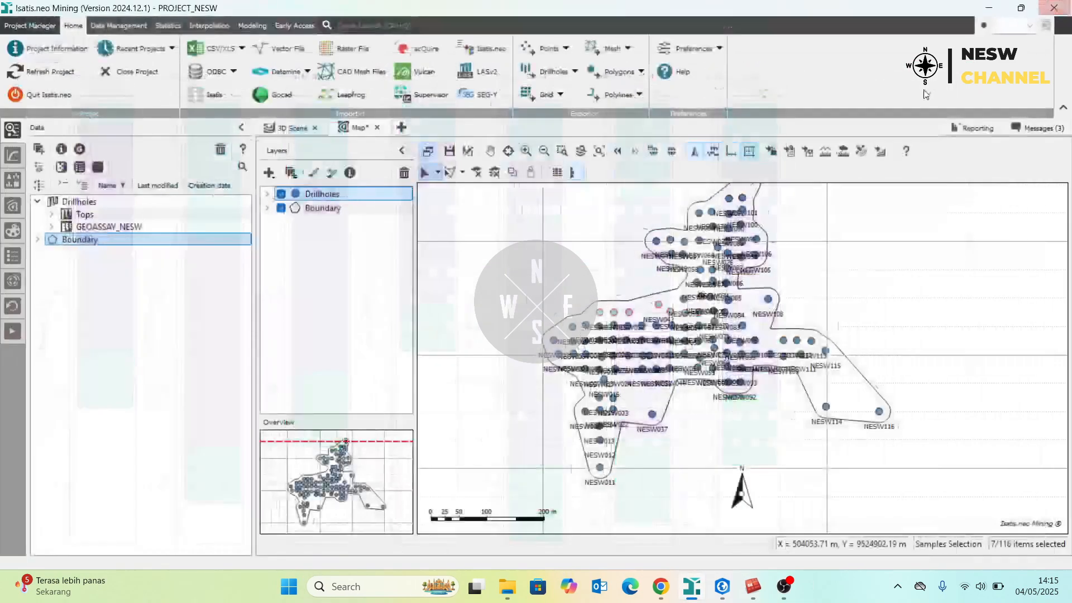
scroll(682, 300, up, 3)
scroll(687, 308, down, 3)
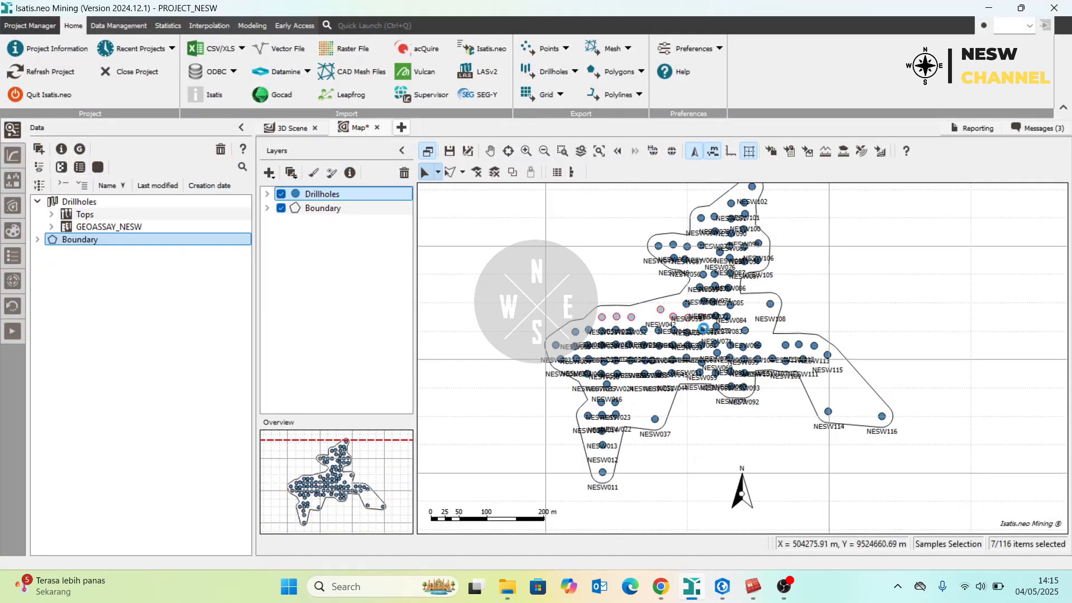
scroll(702, 328, up, 2)
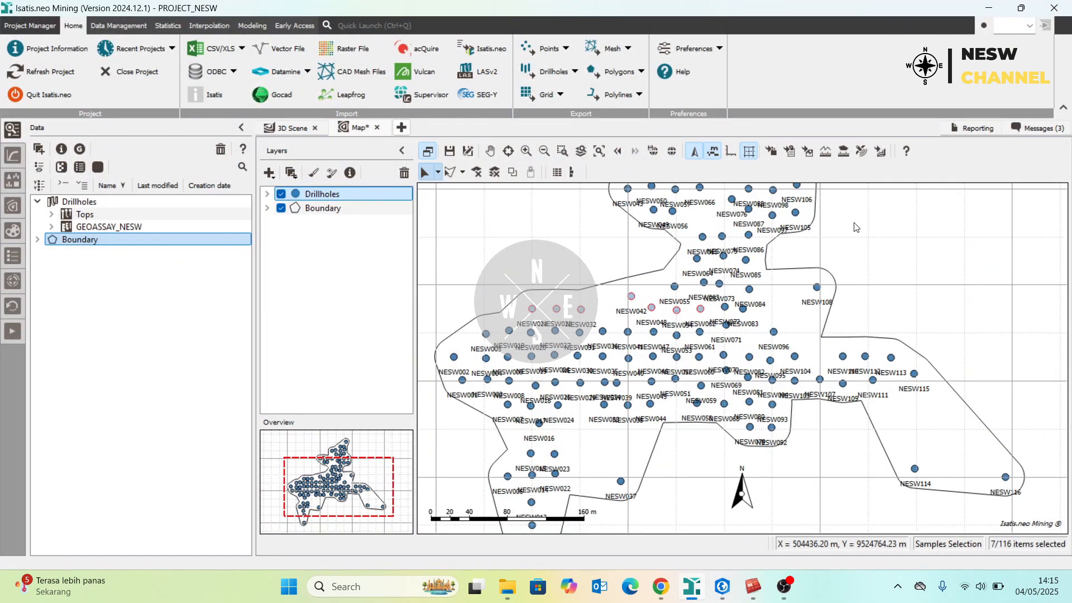
Examine the drillhole collar distribution within the boundary across the northern, central and southern parts of the map.
scroll(765, 257, down, 3)
scroll(642, 193, up, 3)
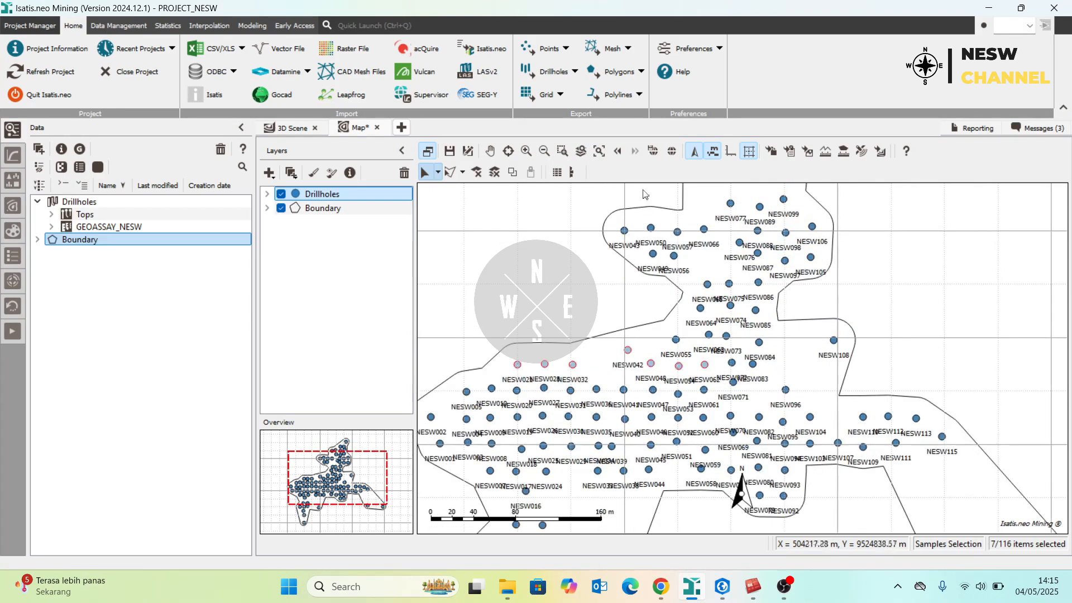
click(490, 151)
drag(668, 294, 577, 420)
drag(623, 357, 622, 370)
drag(631, 406, 728, 210)
drag(685, 313, 603, 316)
drag(622, 273, 536, 341)
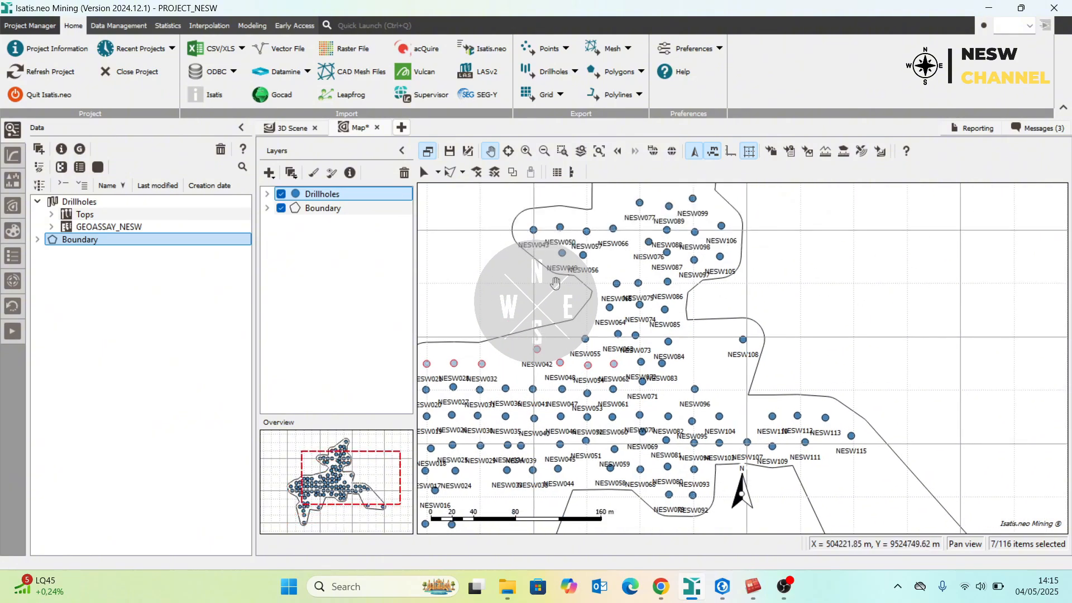
drag(587, 280, 563, 356)
drag(681, 256, 769, 229)
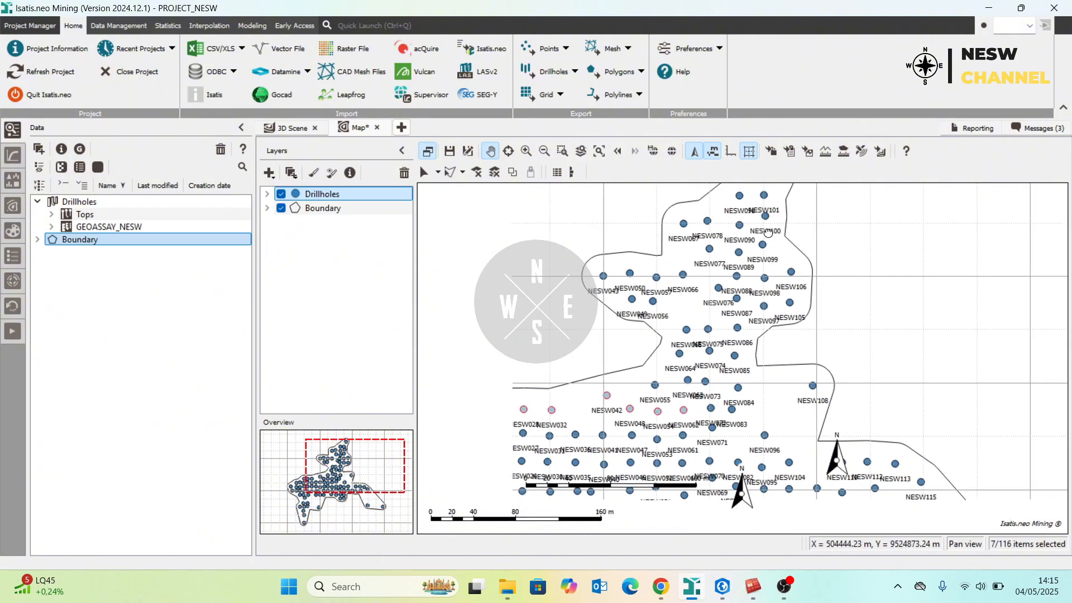
scroll(745, 310, down, 2)
scroll(745, 311, up, 2)
scroll(746, 310, down, 3)
scroll(746, 311, up, 3)
drag(680, 381, 720, 307)
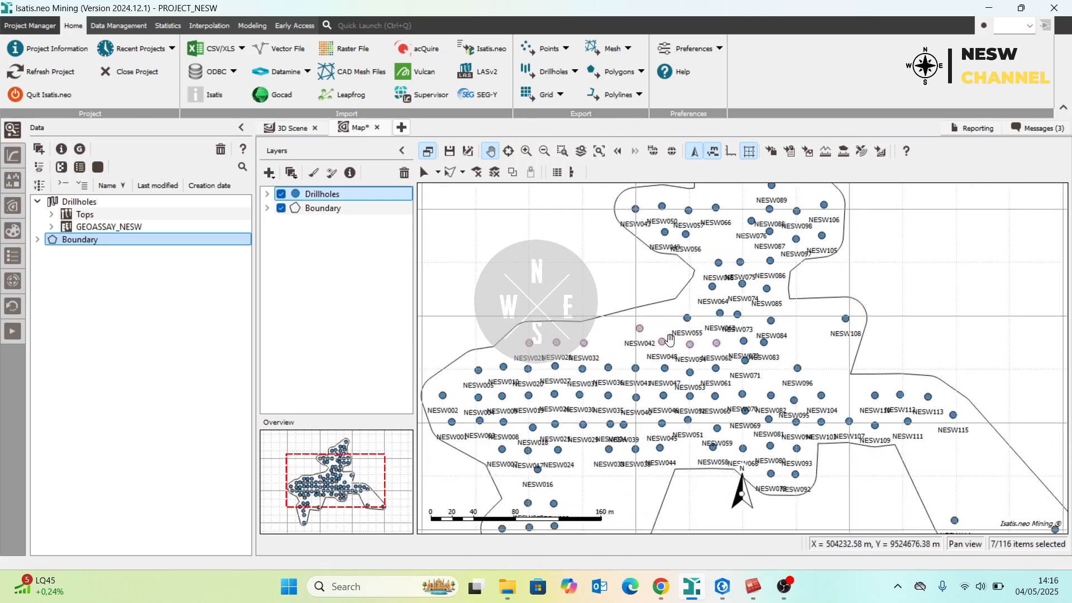
drag(668, 341, 674, 302)
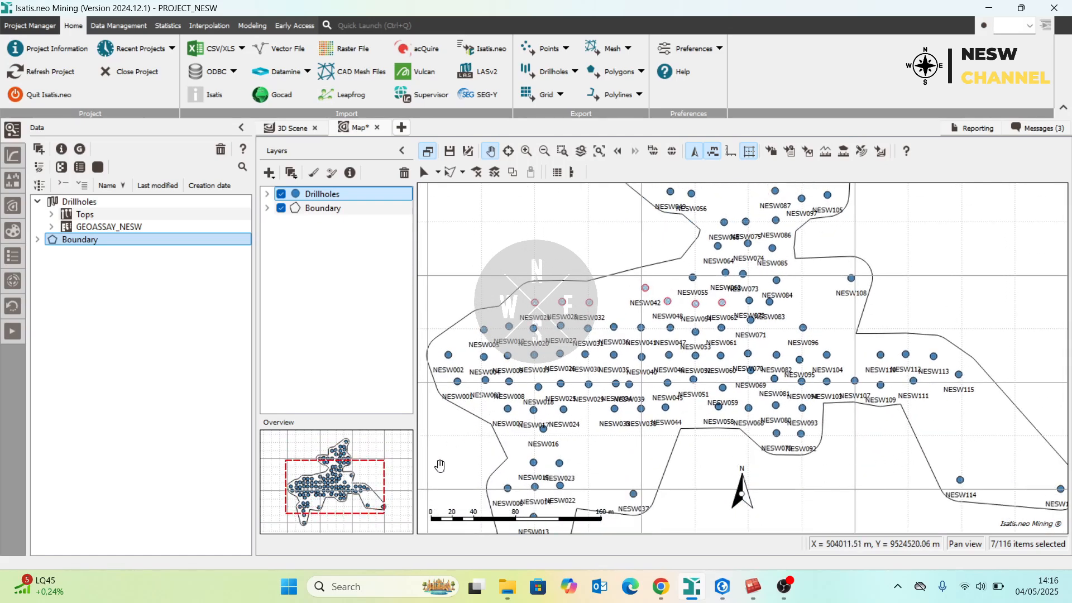
Look through the project's public folder in File Explorer, and return to the Isatis.neo map.
click(505, 586)
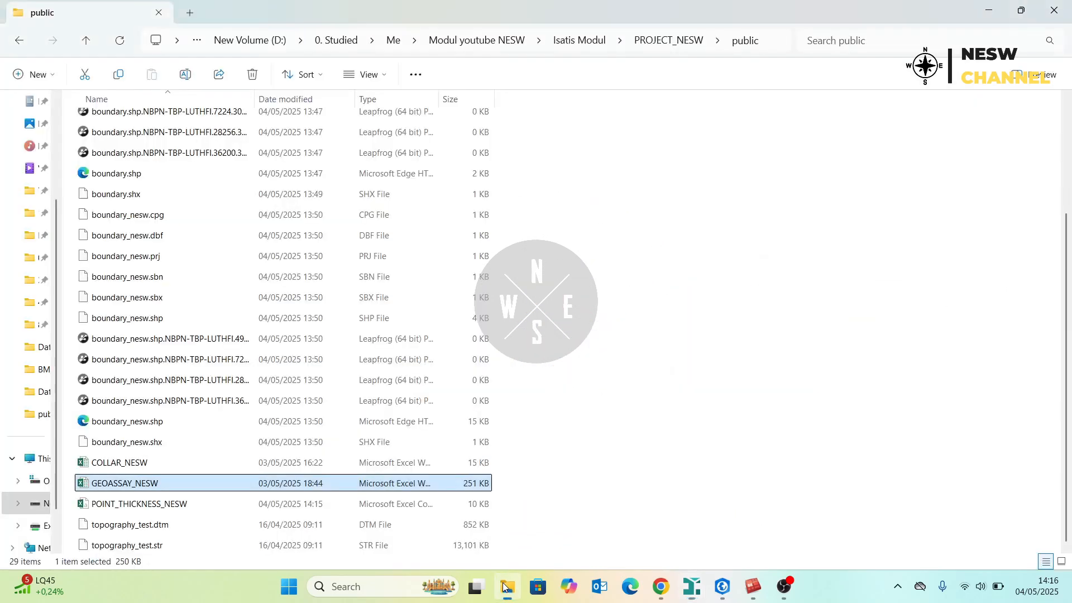
scroll(447, 441, up, 3)
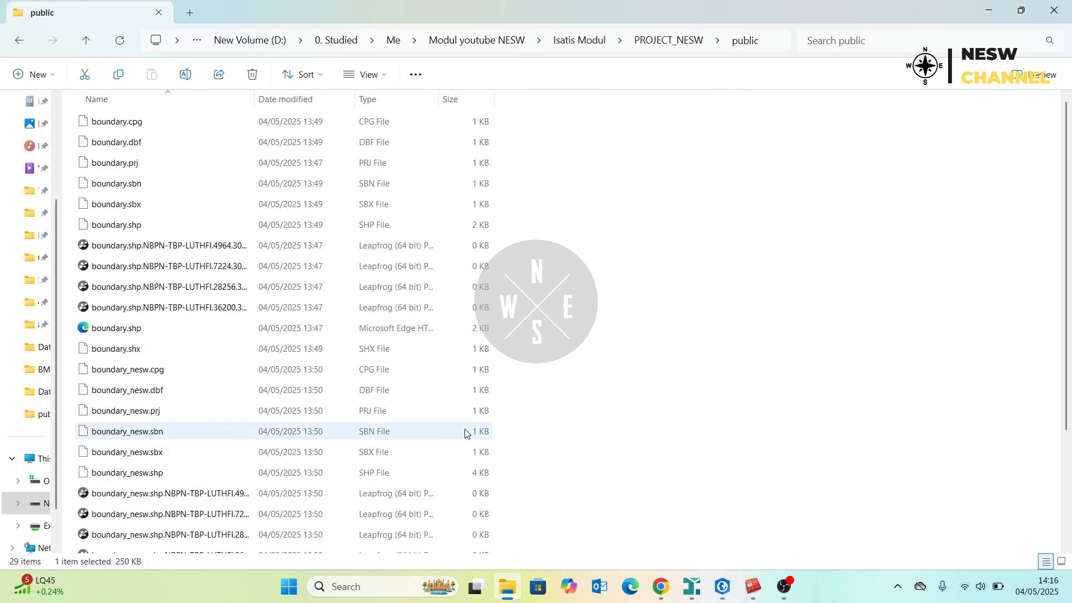
click(1047, 6)
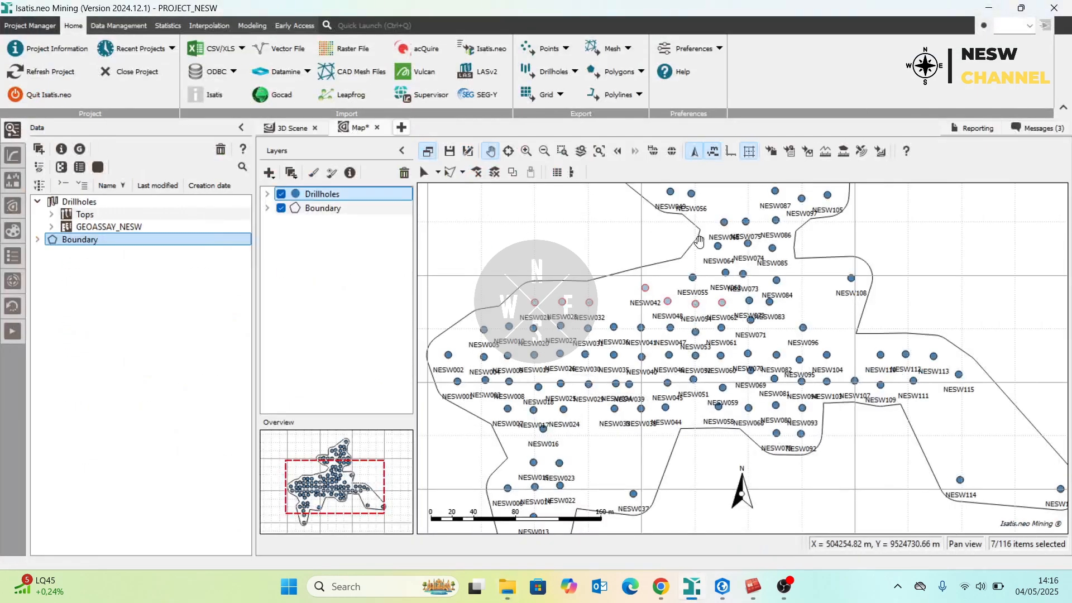
scroll(738, 269, down, 4)
scroll(751, 235, up, 2)
drag(754, 199, 717, 279)
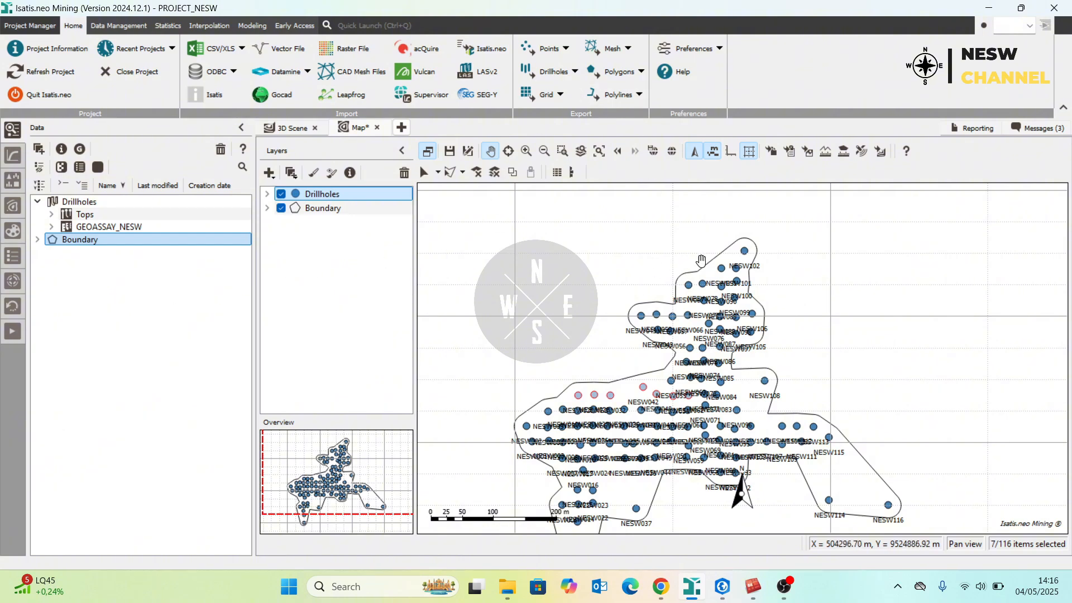
scroll(699, 271, up, 3)
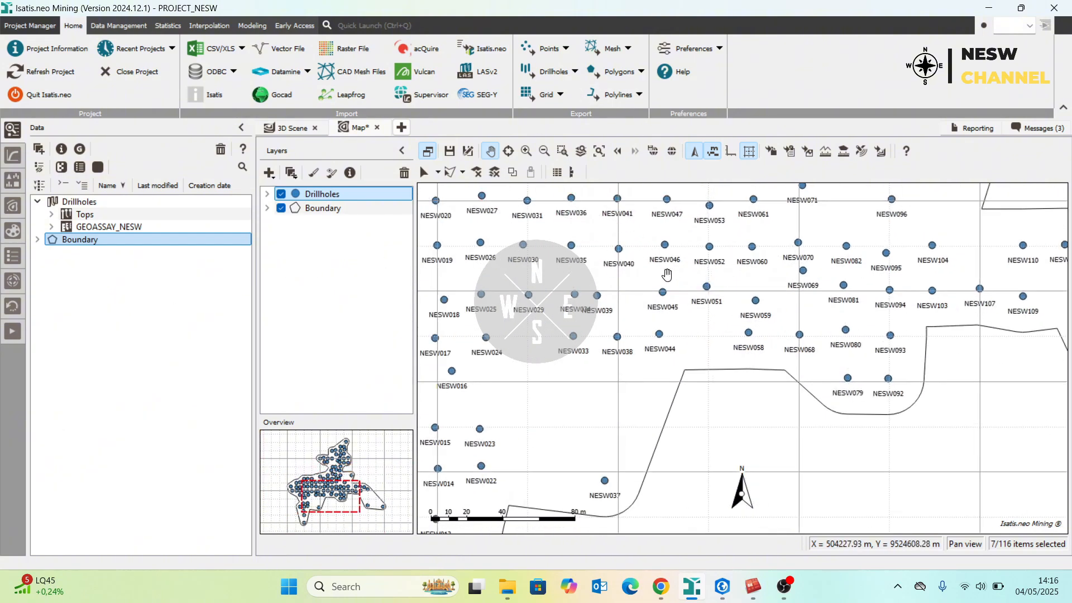
drag(682, 296, 645, 333)
scroll(645, 334, down, 2)
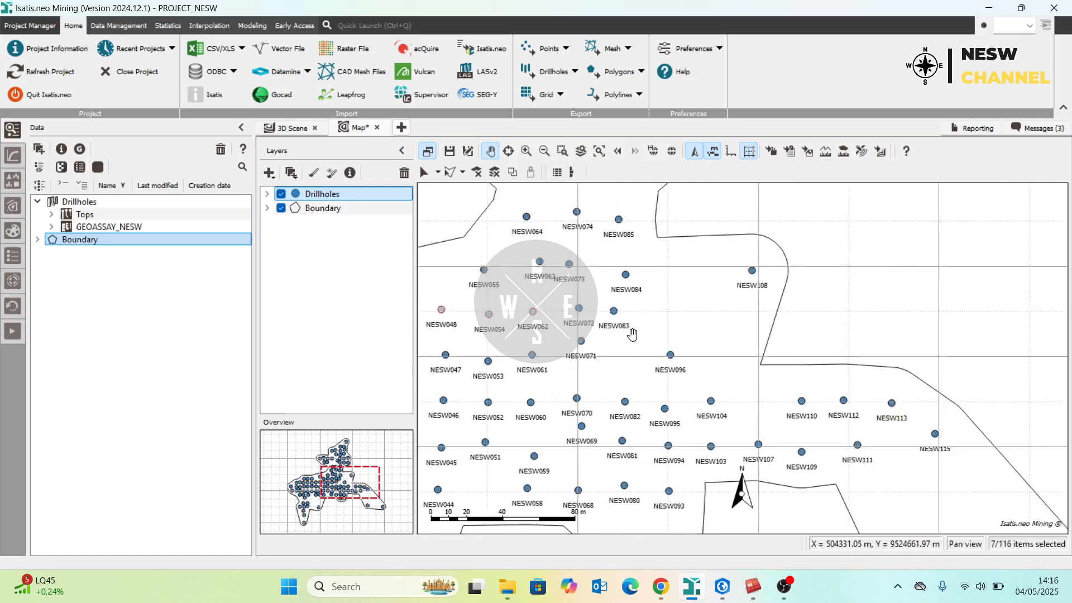
scroll(649, 300, down, 1)
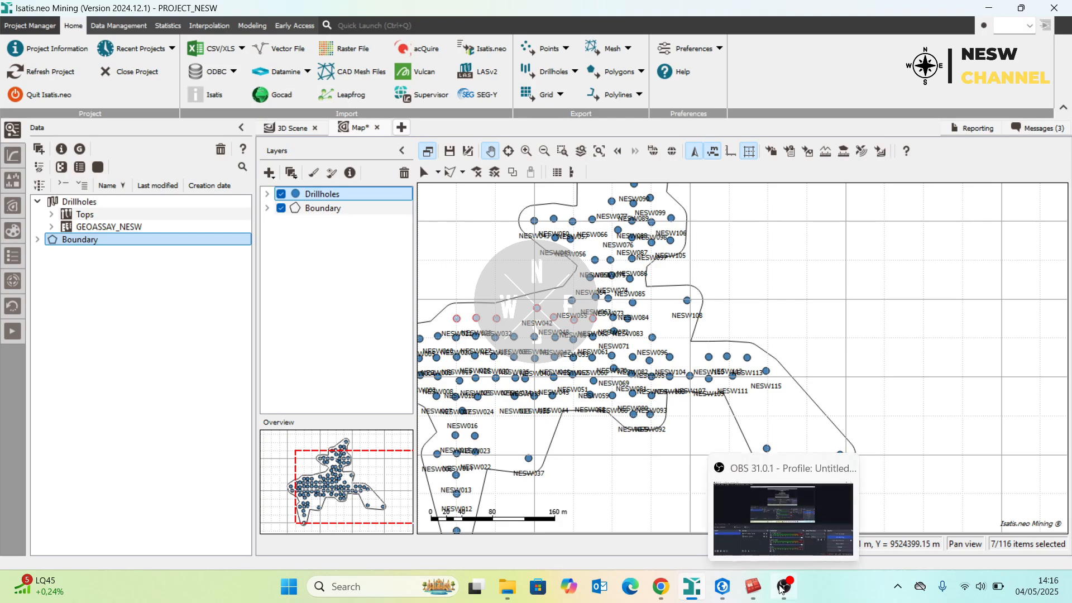
click(990, 8)
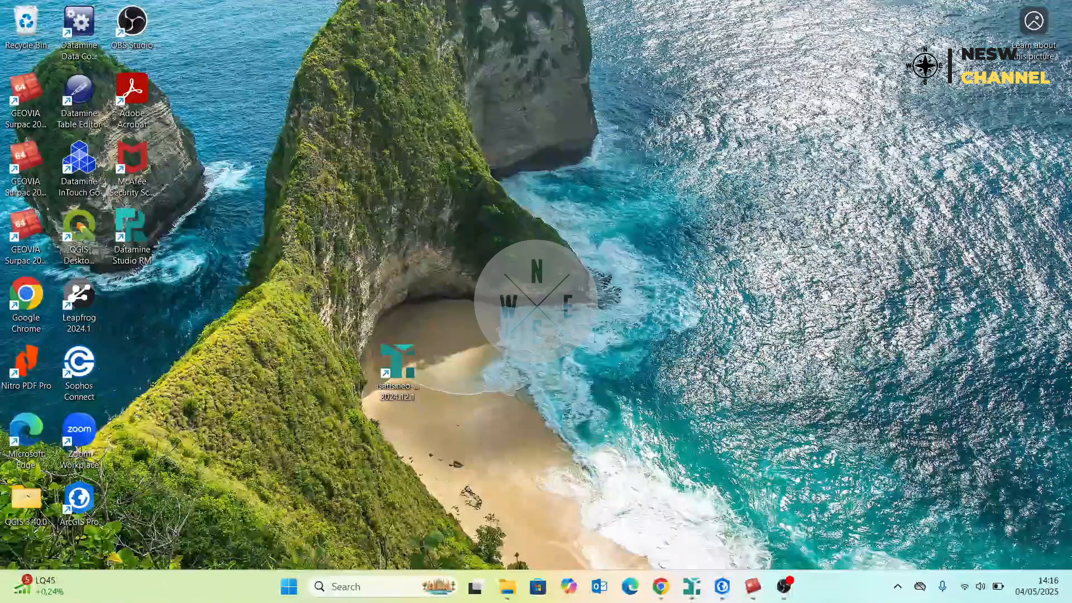
click(784, 586)
click(1008, 429)
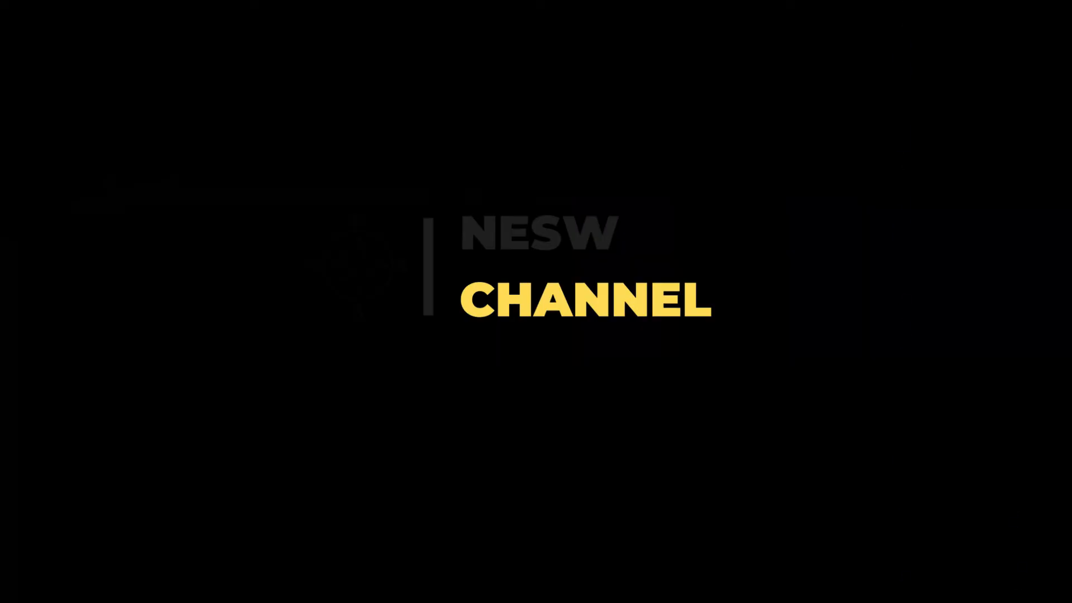